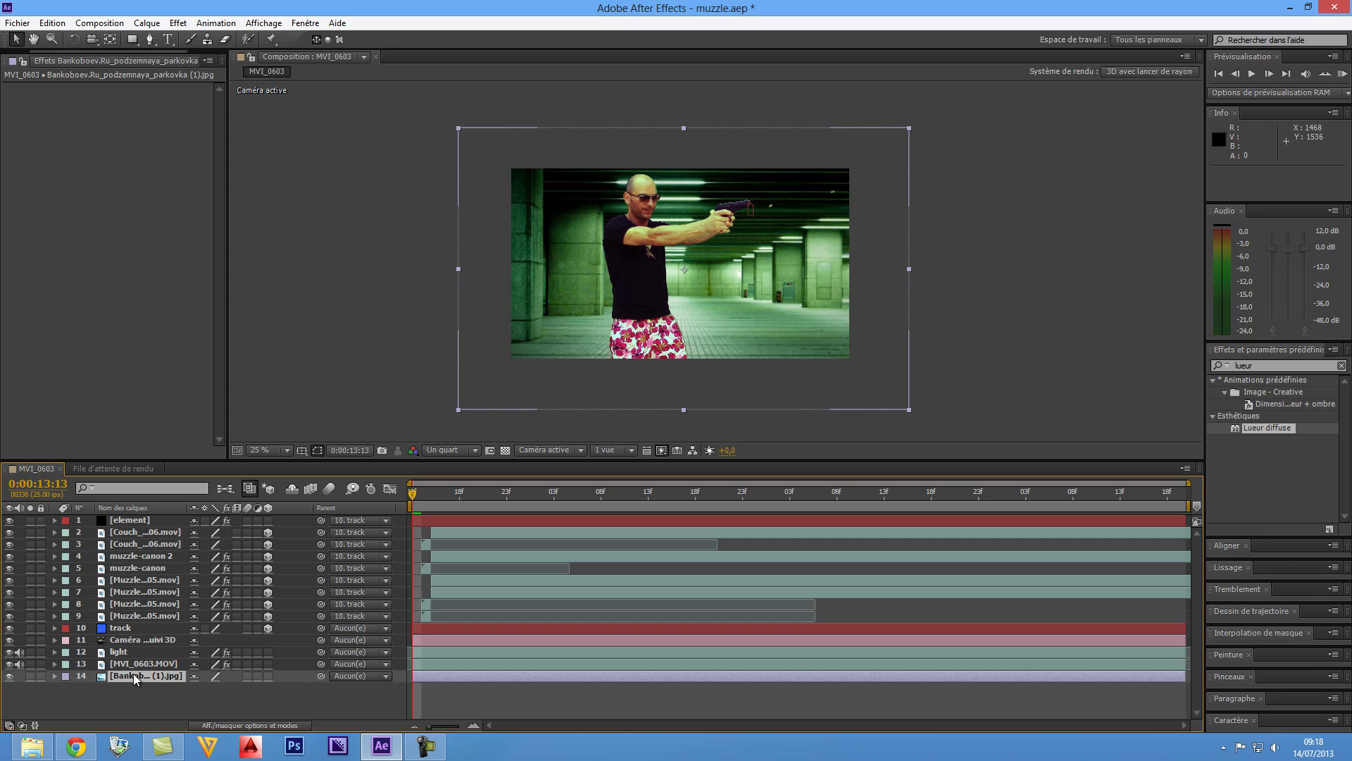
Step: Keyframe the background image's Position at 0:00:13:13, shifting its X value to 697.1 at 0:00:15:00 and 653.1 at 0:00:16:19
{"action": "key", "text": "p"}
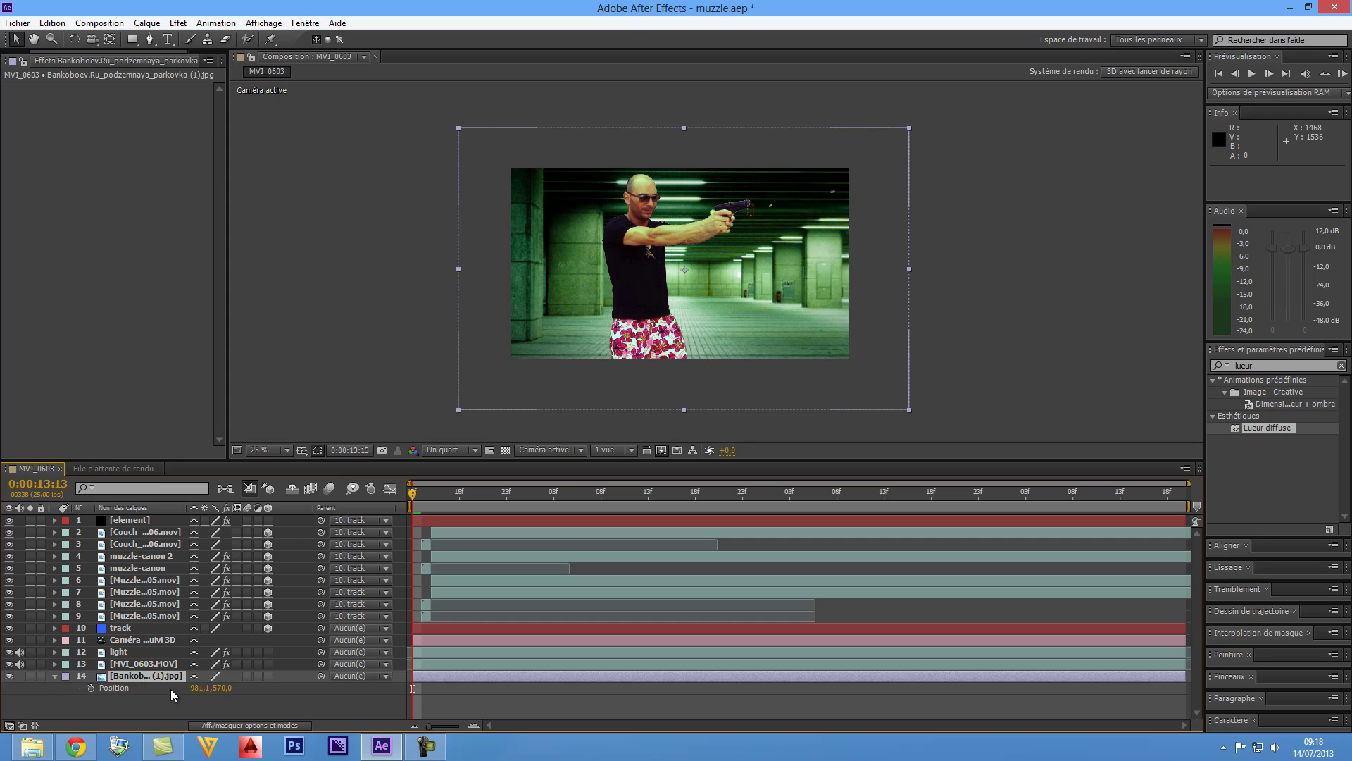
{"action": "left_click", "coordinate": [94, 688]}
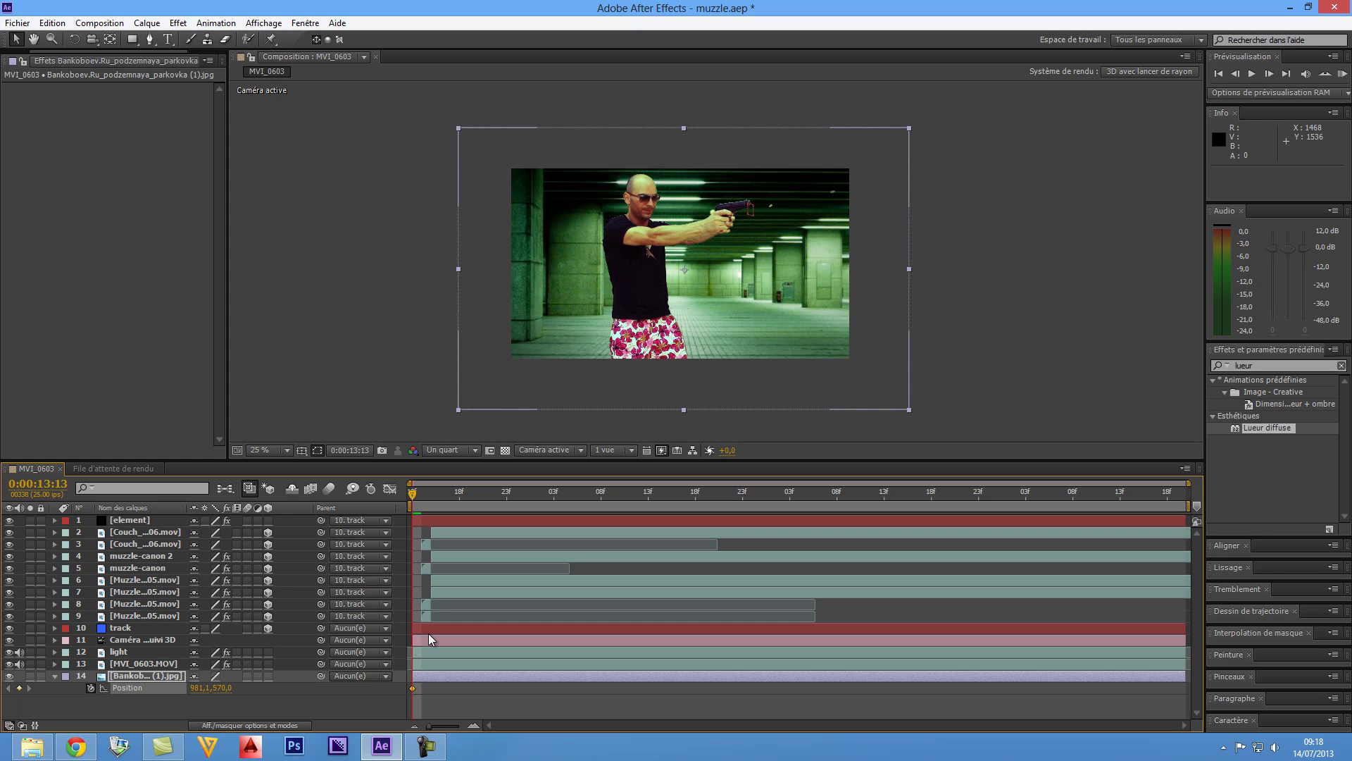
{"action": "left_click_drag", "start_coordinate": [413, 495], "coordinate": [763, 501]}
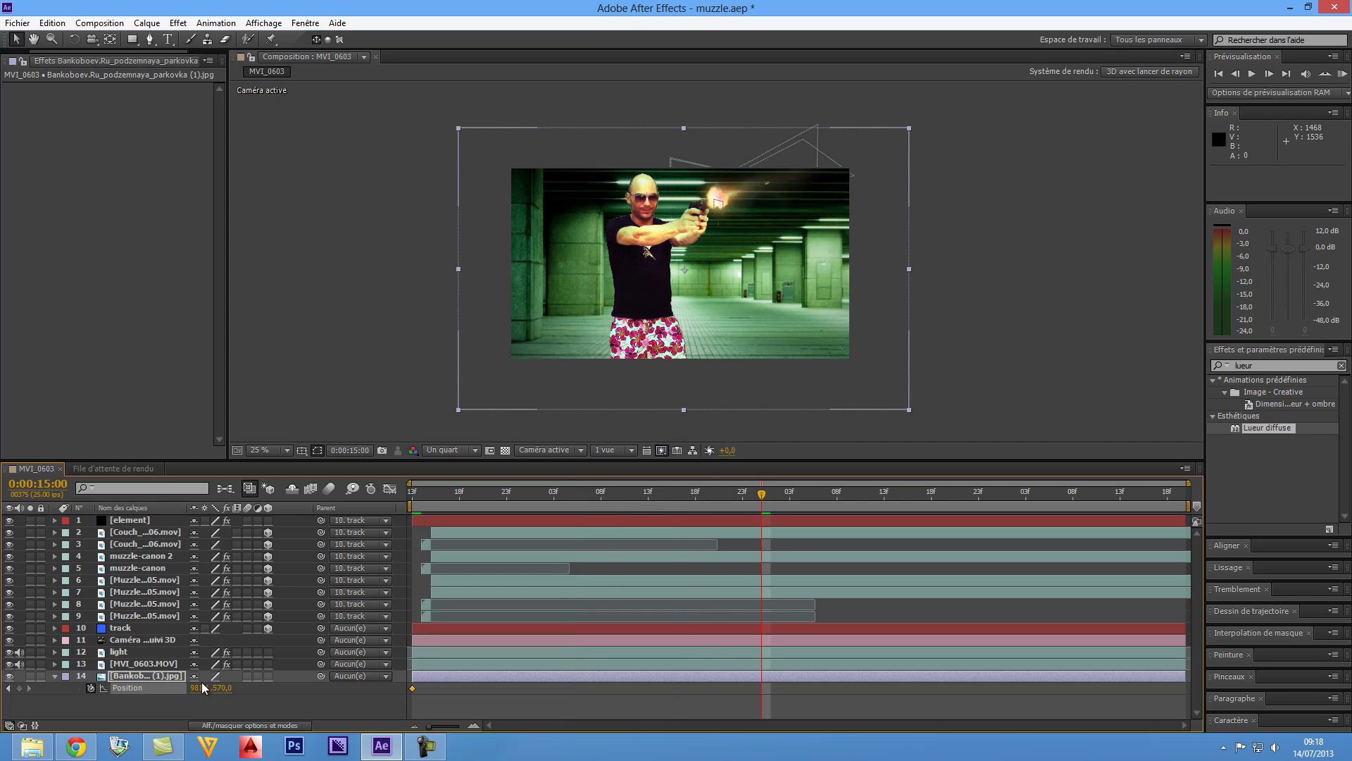
{"action": "left_click_drag", "start_coordinate": [201, 689], "coordinate": [28, 713]}
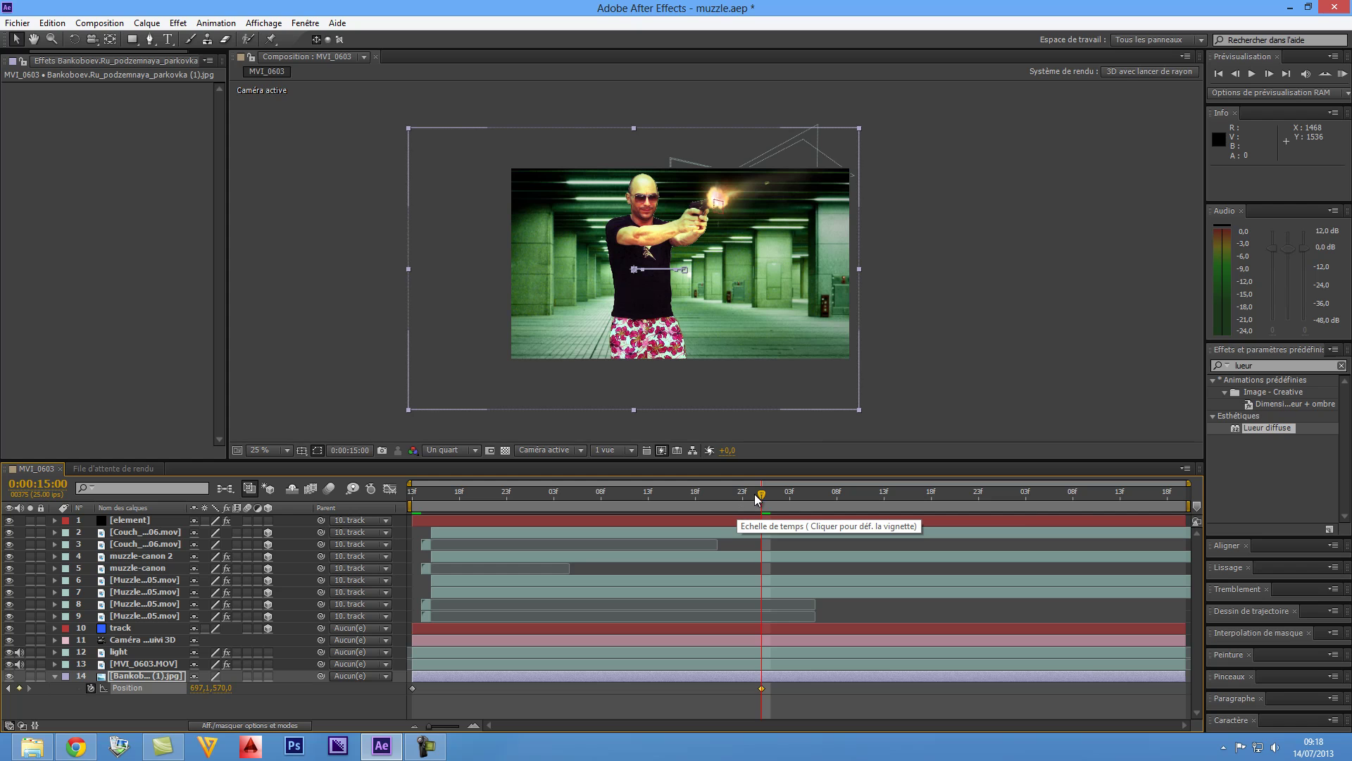
{"action": "left_click_drag", "start_coordinate": [761, 492], "coordinate": [1177, 496]}
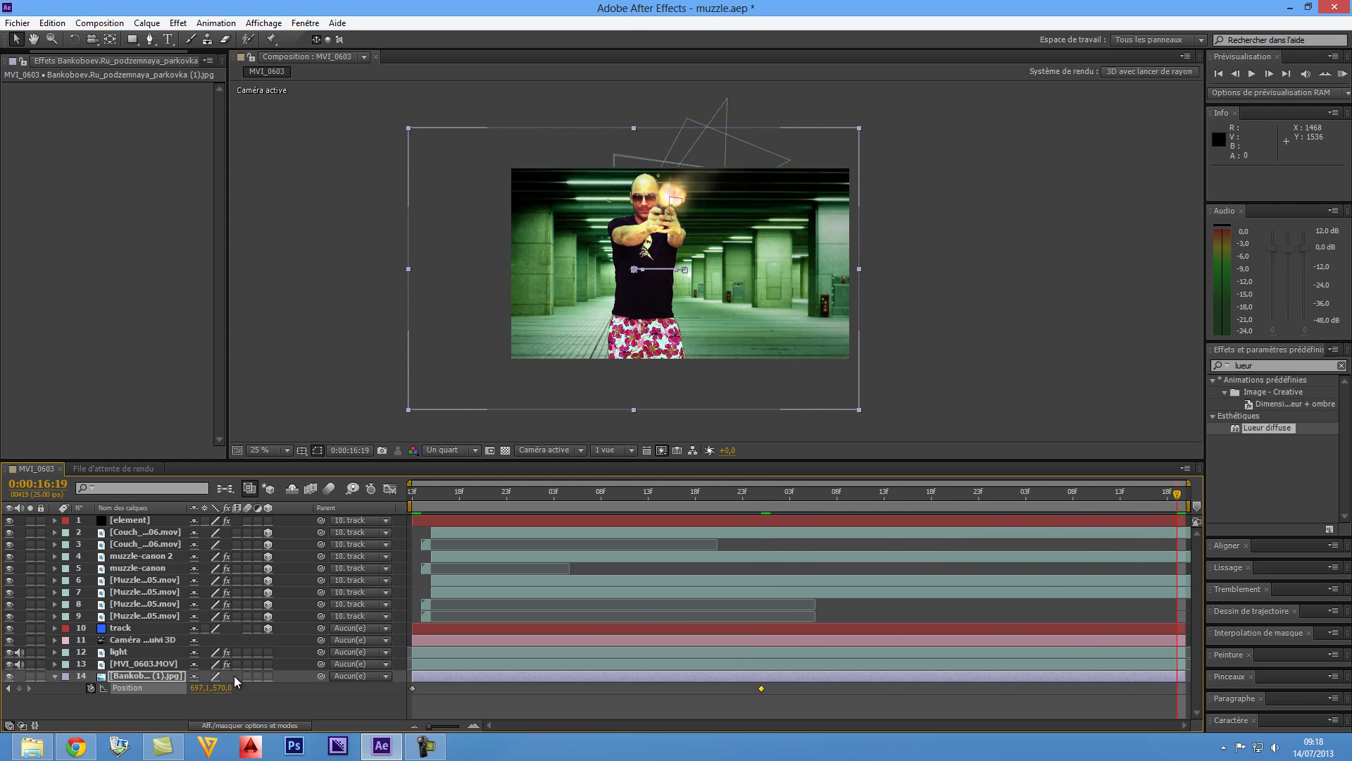
{"action": "left_click_drag", "start_coordinate": [201, 689], "coordinate": [173, 689]}
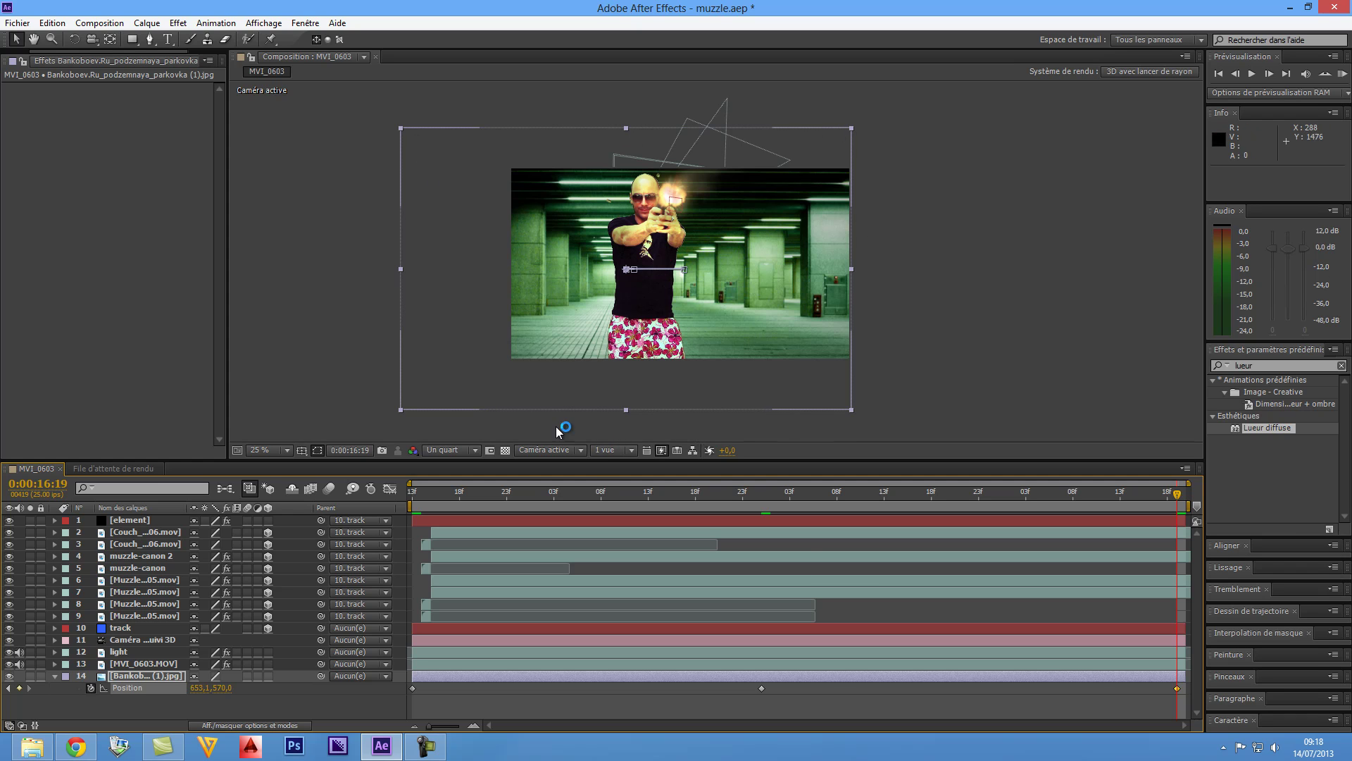
{"action": "left_click_drag", "start_coordinate": [1178, 502], "coordinate": [416, 599]}
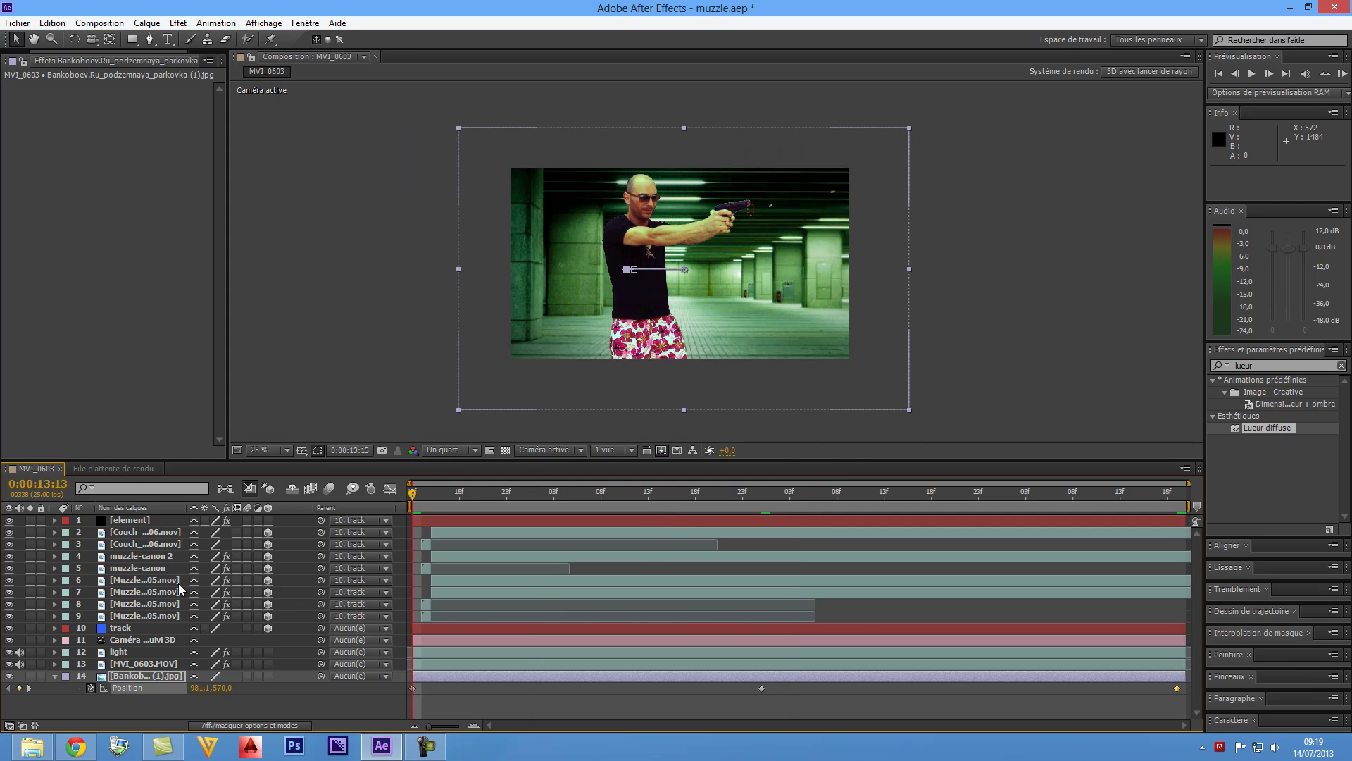
Step: Apply the Gaussian blur effect (Flou gaussien) to the background image layer and expand its effects in the timeline
{"action": "right_click", "coordinate": [124, 674]}
{"action": "mouse_move", "coordinate": [291, 349]}
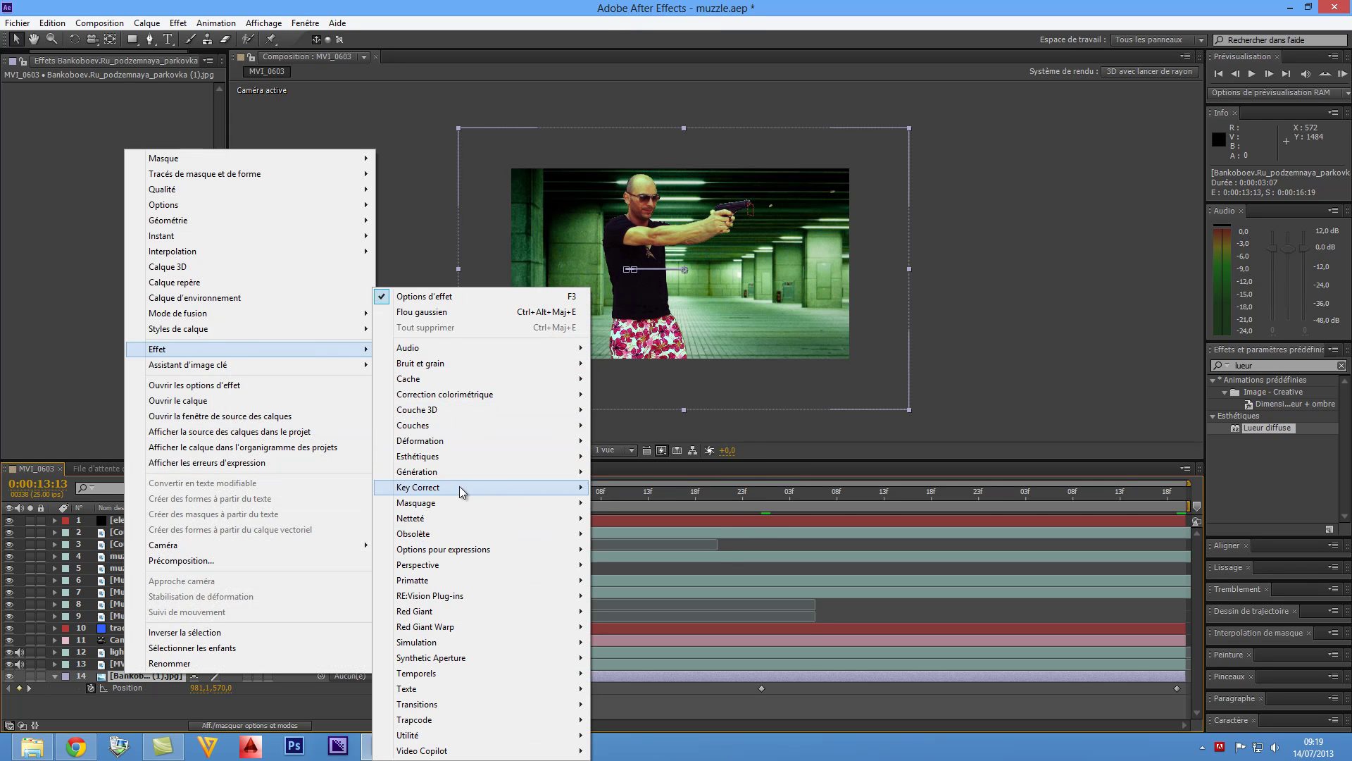
{"action": "mouse_move", "coordinate": [491, 523]}
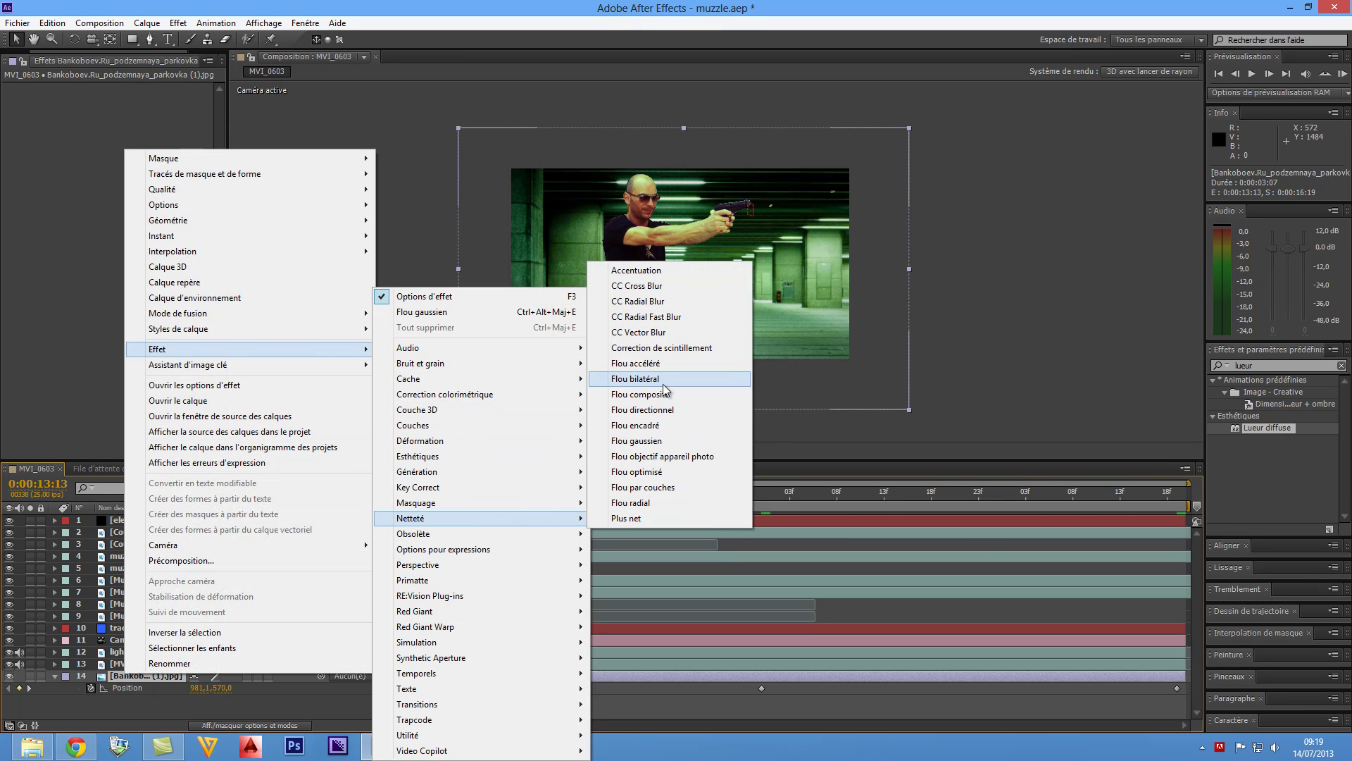
{"action": "left_click", "coordinate": [657, 441]}
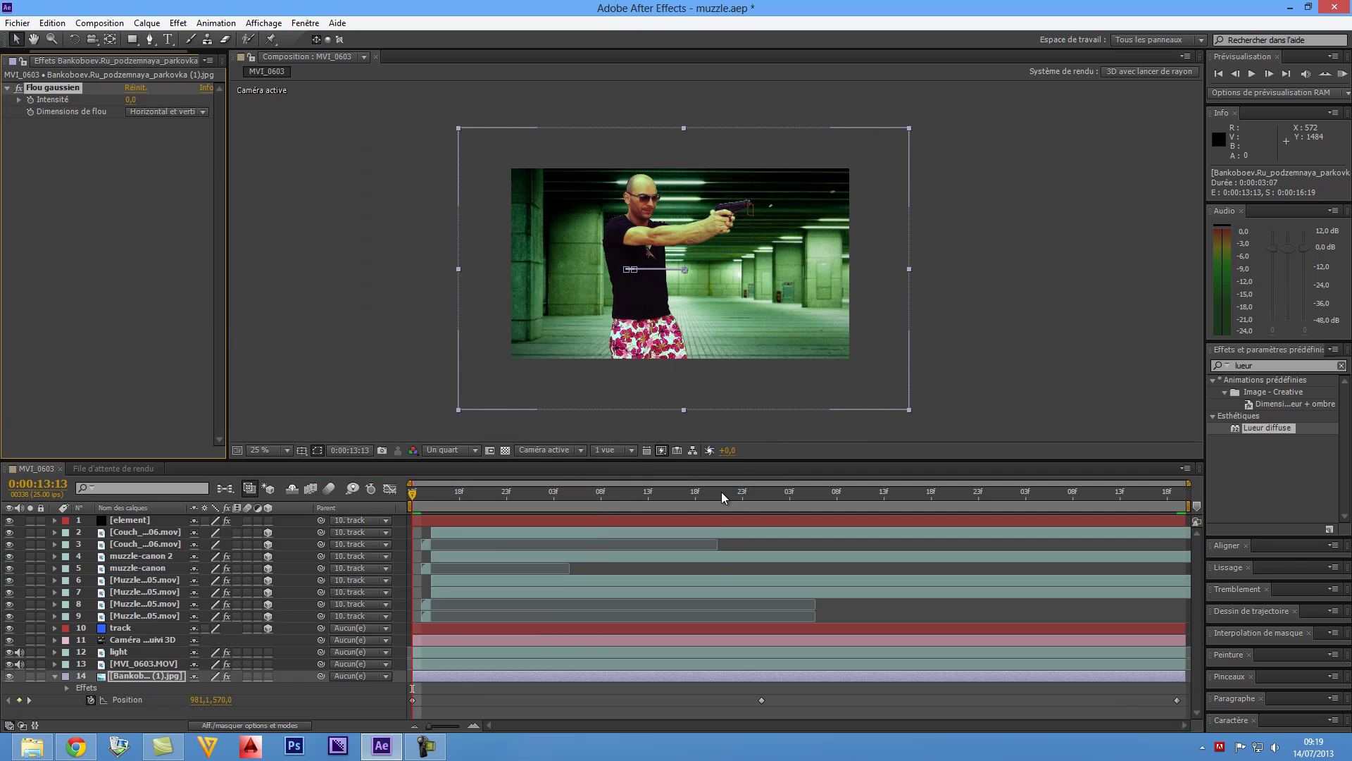
{"action": "left_click", "coordinate": [66, 687]}
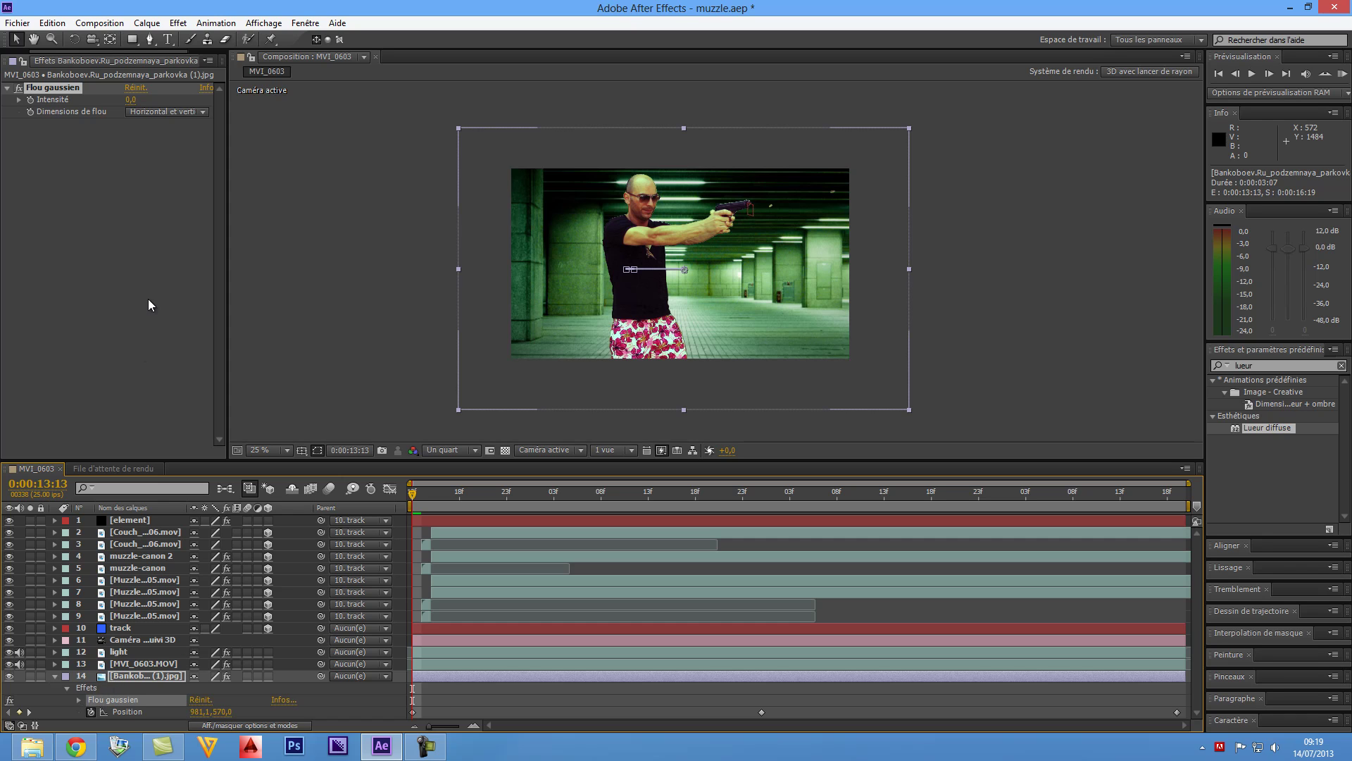
Step: Keyframe the Gaussian blur intensity at 0 at 0:00:13:13, 28.5 at 0:00:13:15 and 58.2 at 0:00:15:00
{"action": "left_click", "coordinate": [31, 100]}
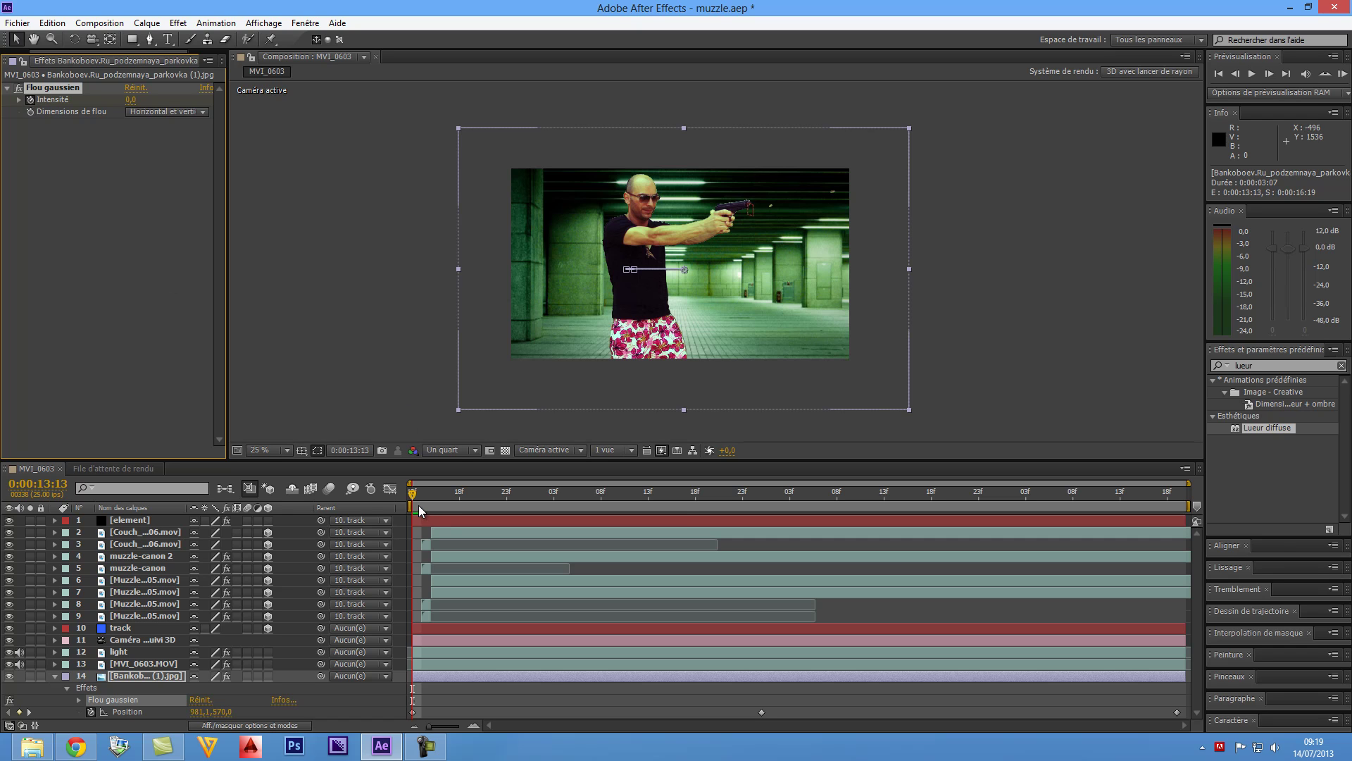
{"action": "left_click_drag", "start_coordinate": [413, 495], "coordinate": [432, 502]}
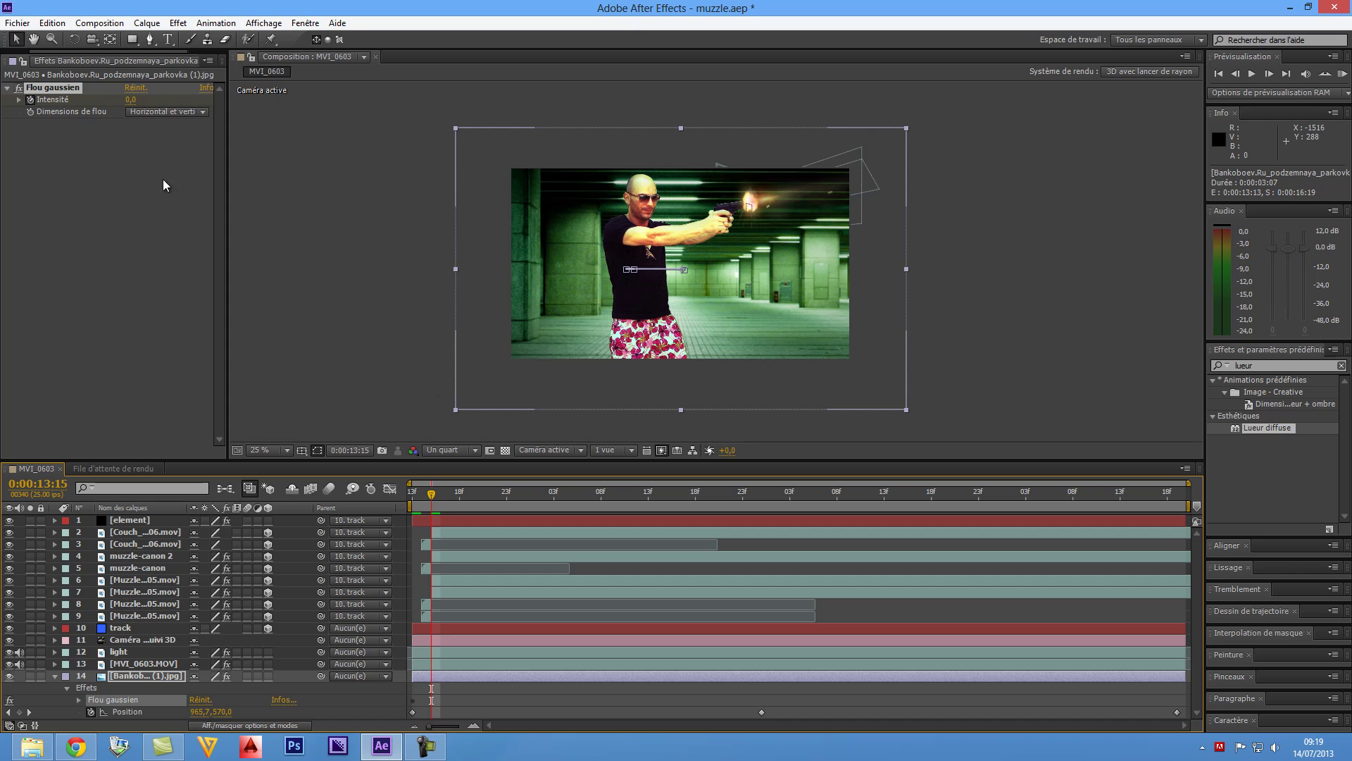
{"action": "left_click_drag", "start_coordinate": [131, 100], "coordinate": [383, 130]}
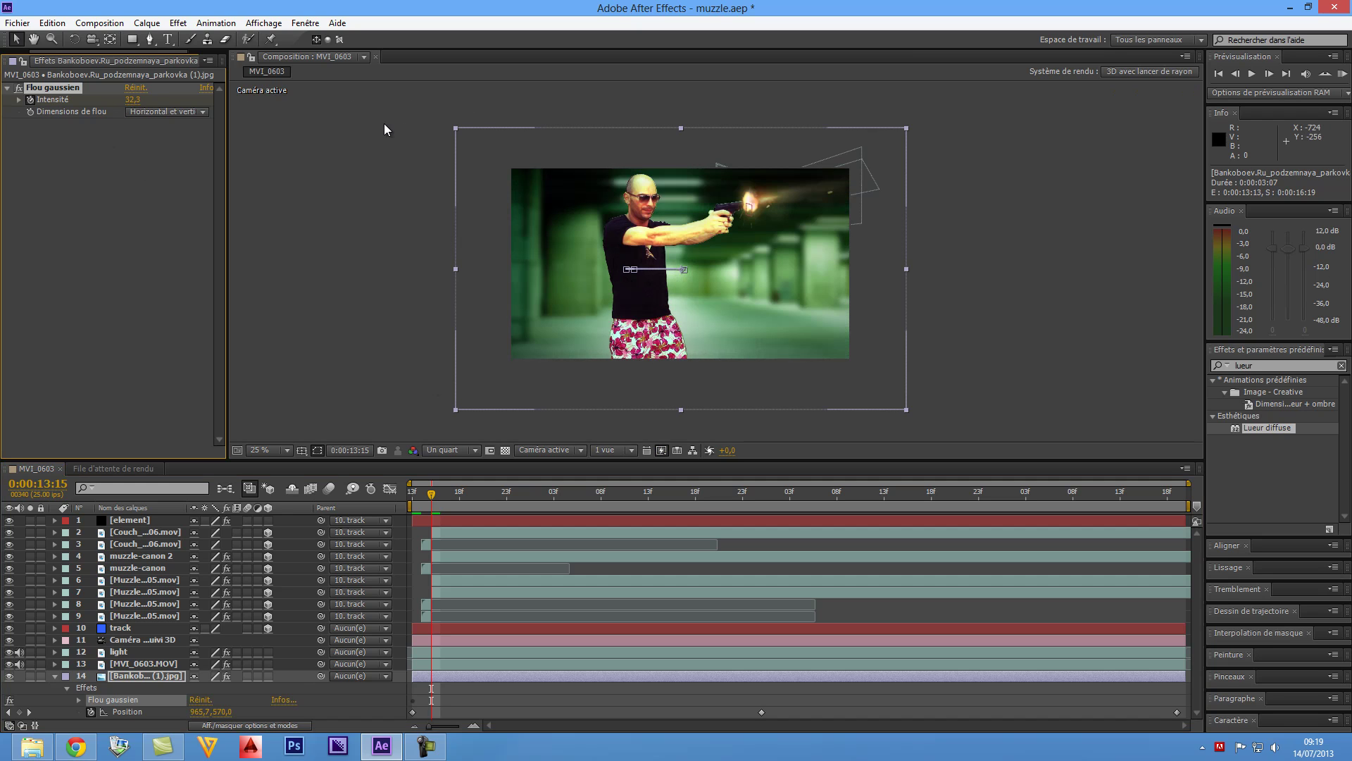
{"action": "left_click_drag", "start_coordinate": [131, 100], "coordinate": [124, 100]}
{"action": "left_click_drag", "start_coordinate": [433, 501], "coordinate": [762, 644]}
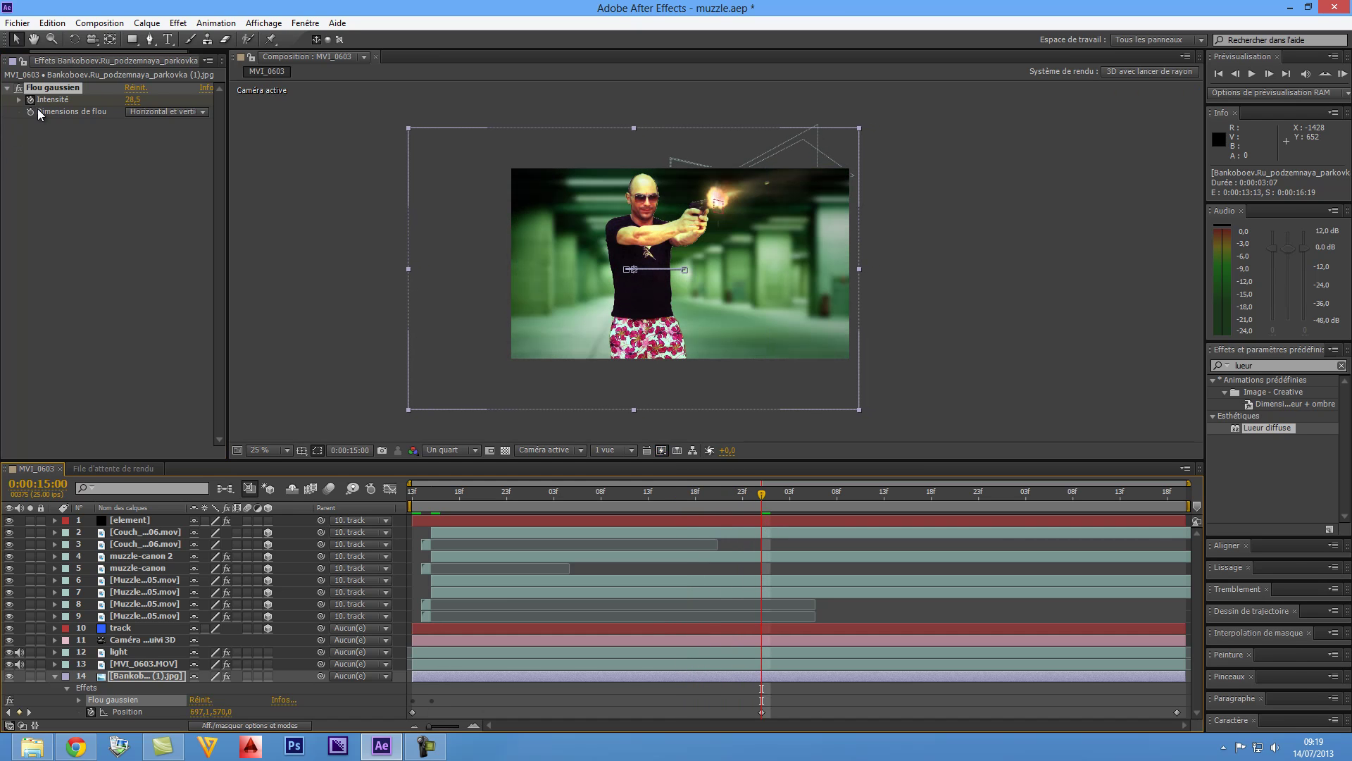
{"action": "left_click_drag", "start_coordinate": [127, 98], "coordinate": [368, 104]}
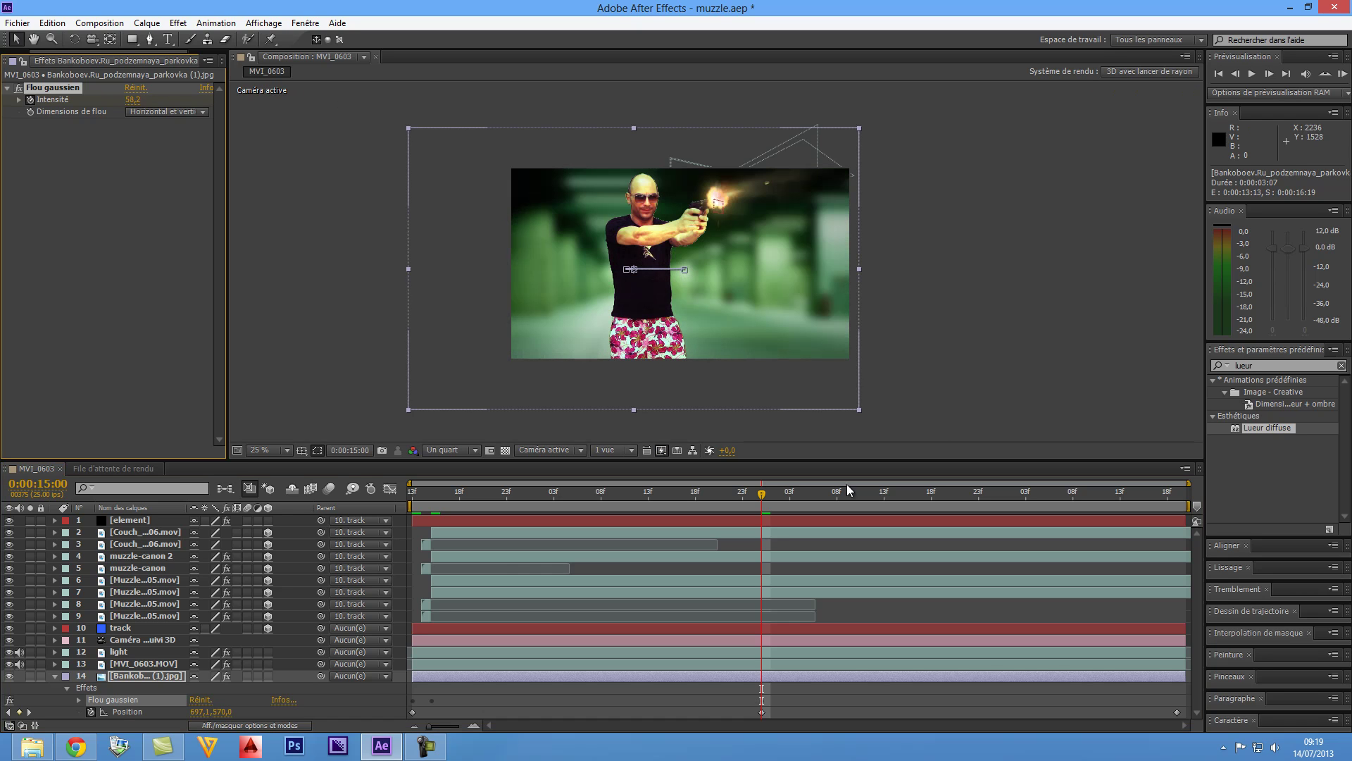
Step: Play a RAM preview of the shot and step through its first frames to examine the background's movement and blur
{"action": "left_click_drag", "start_coordinate": [760, 493], "coordinate": [1177, 502]}
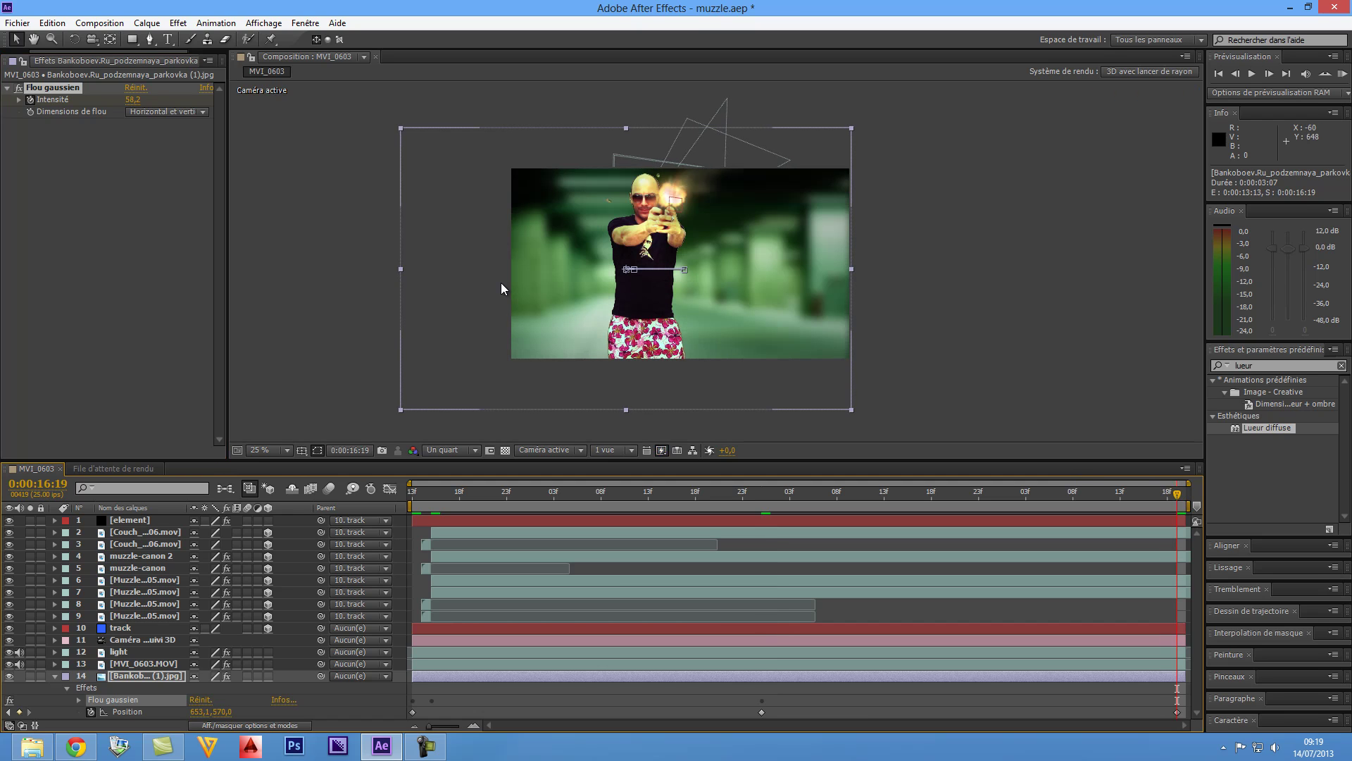
{"action": "left_click_drag", "start_coordinate": [1176, 493], "coordinate": [1119, 493]}
{"action": "key", "text": "Home"}
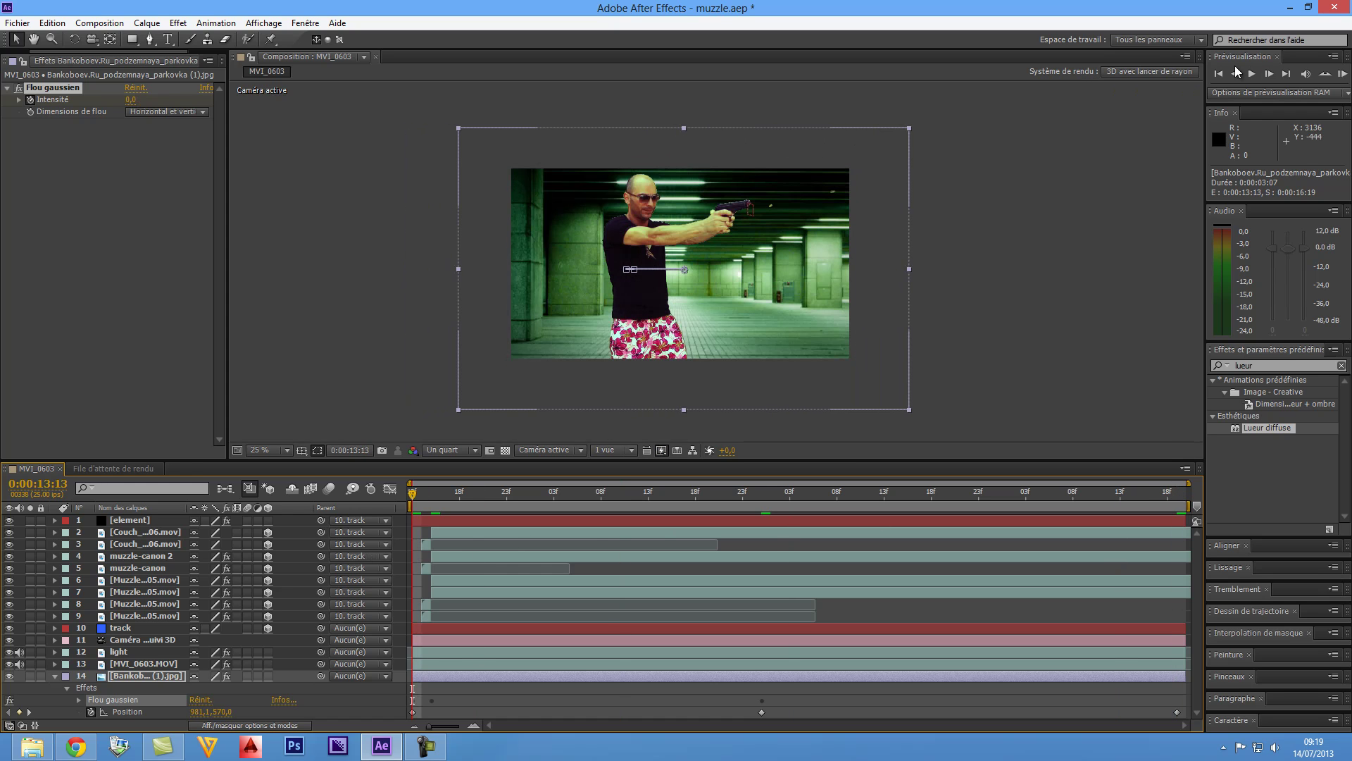
{"action": "left_click", "coordinate": [1341, 75]}
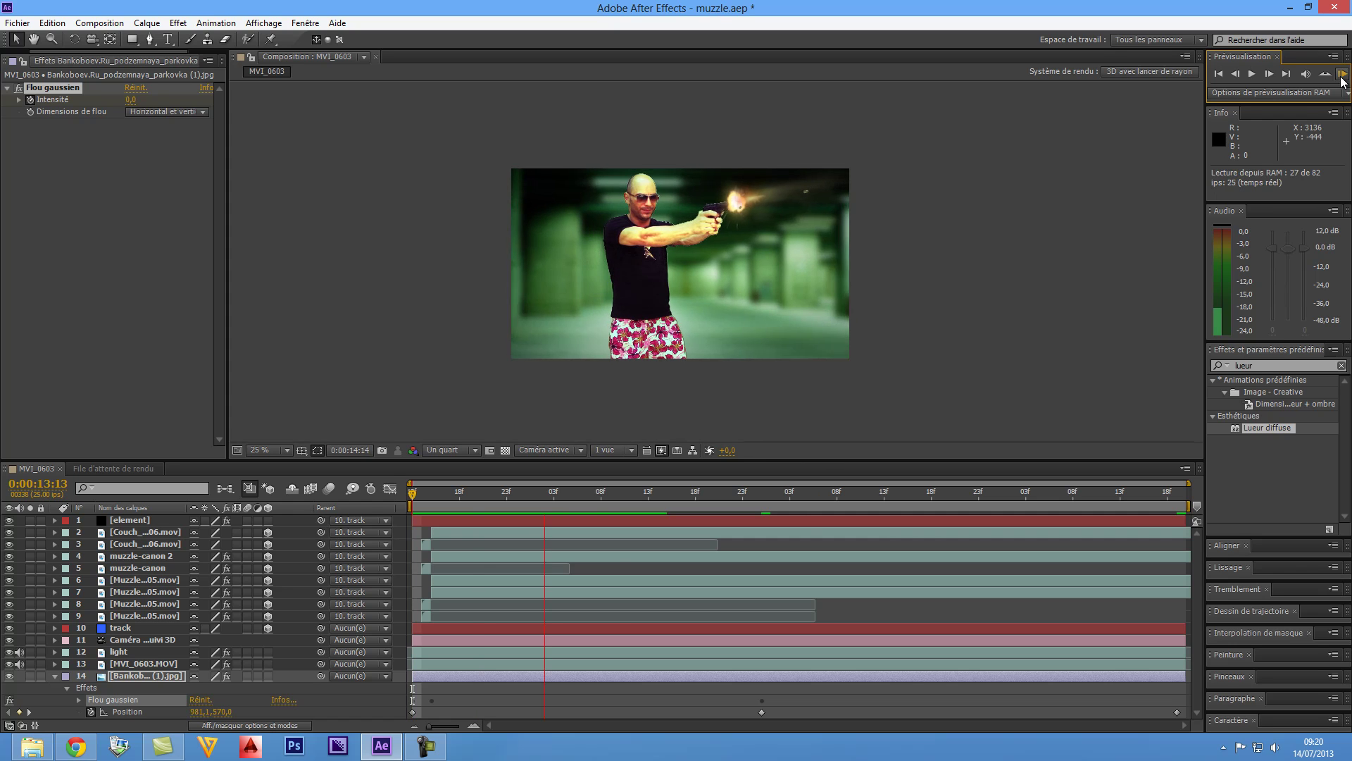
{"action": "left_click", "coordinate": [1340, 74]}
{"action": "left_click", "coordinate": [1342, 76]}
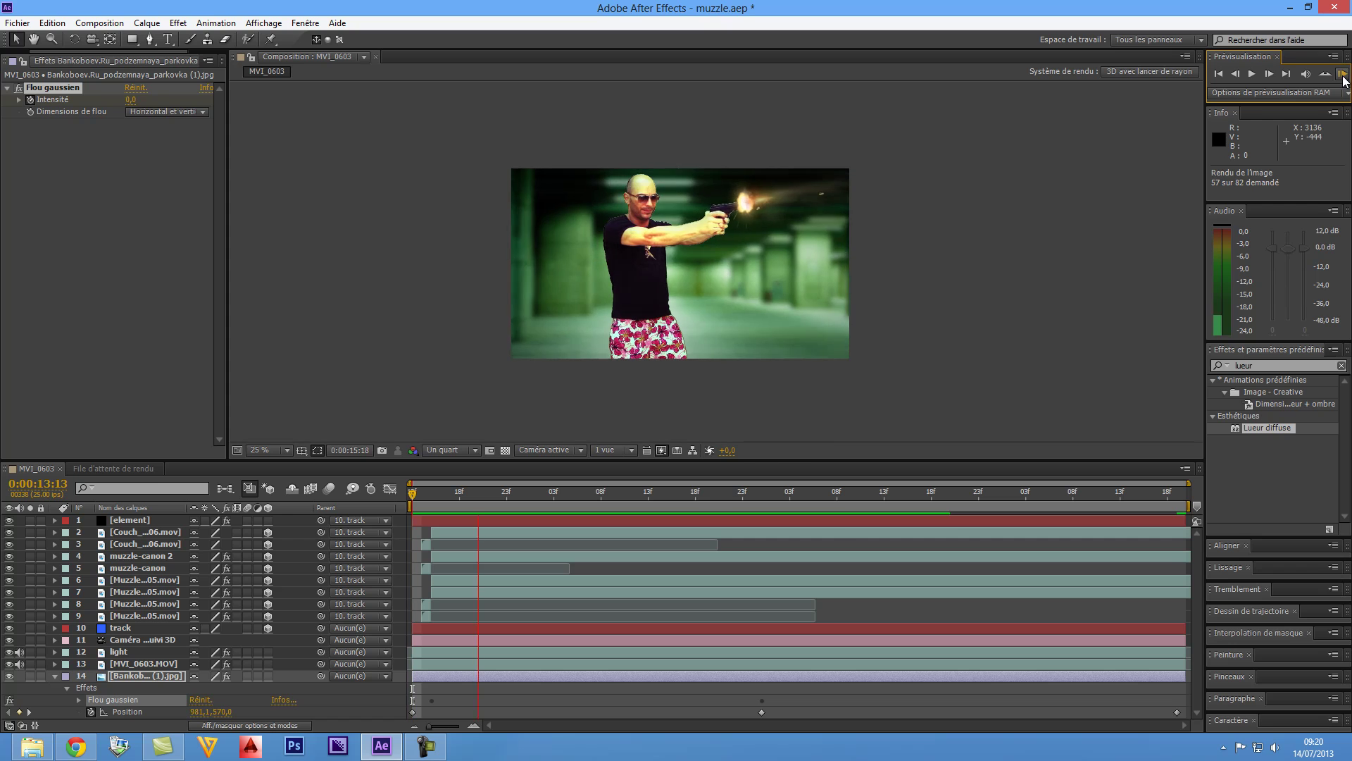
{"action": "left_click", "coordinate": [1341, 76]}
{"action": "left_click", "coordinate": [1342, 76]}
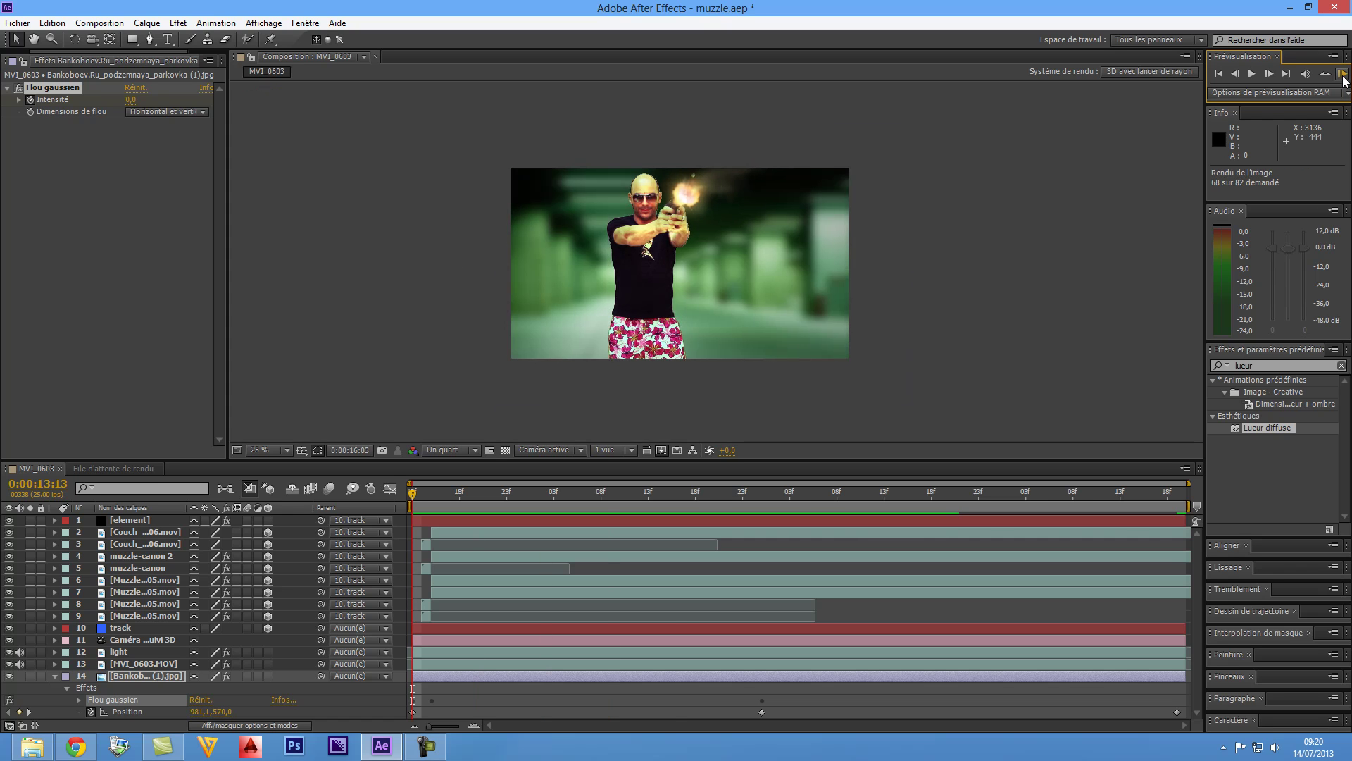
{"action": "left_click", "coordinate": [1342, 76]}
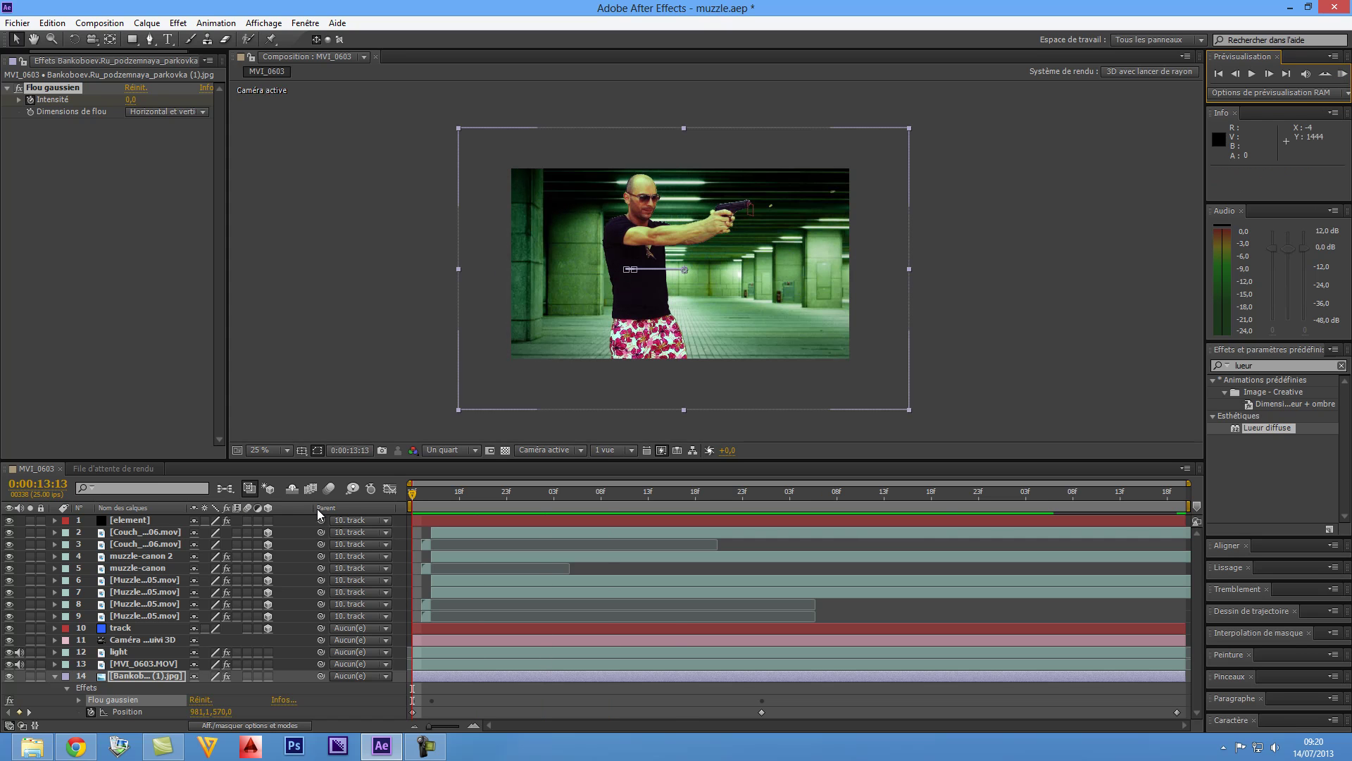
{"action": "left_click_drag", "start_coordinate": [413, 494], "coordinate": [427, 499]}
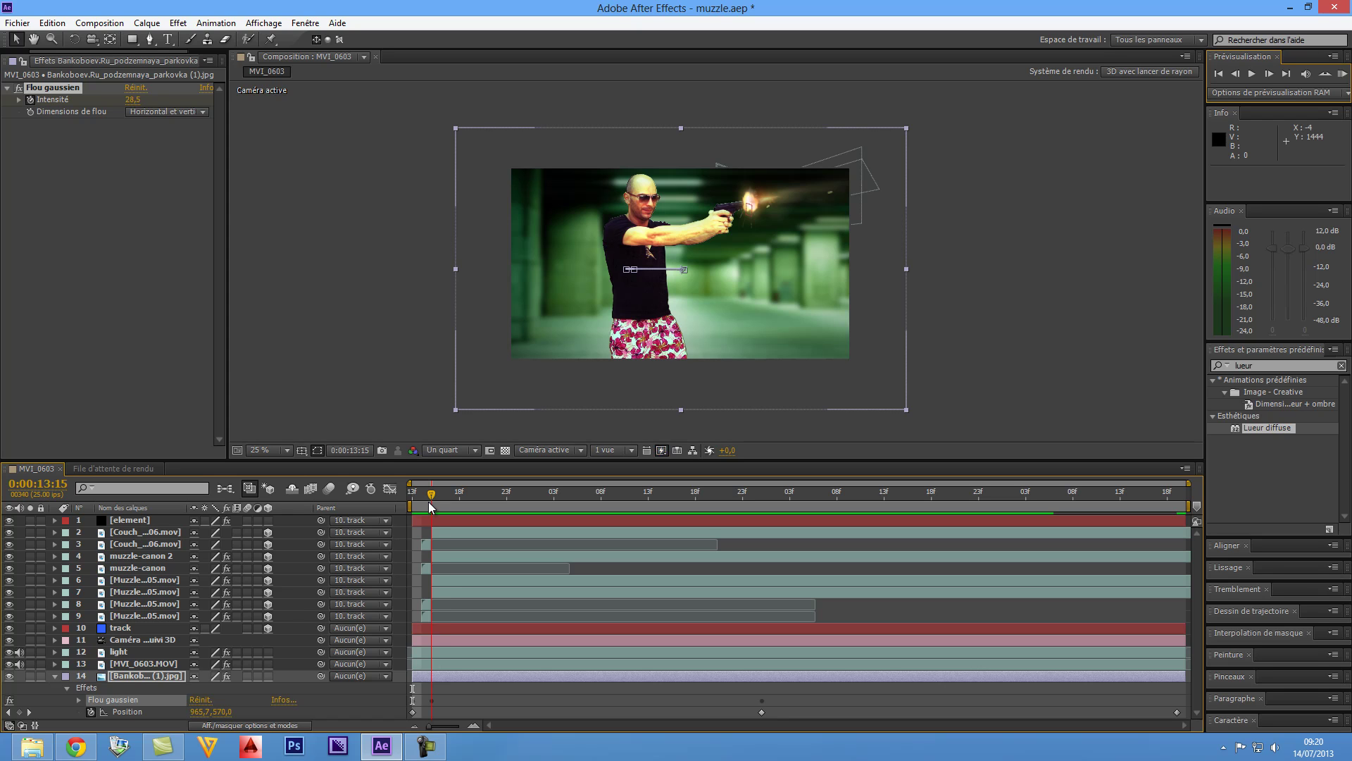
{"action": "left_click_drag", "start_coordinate": [431, 498], "coordinate": [422, 497]}
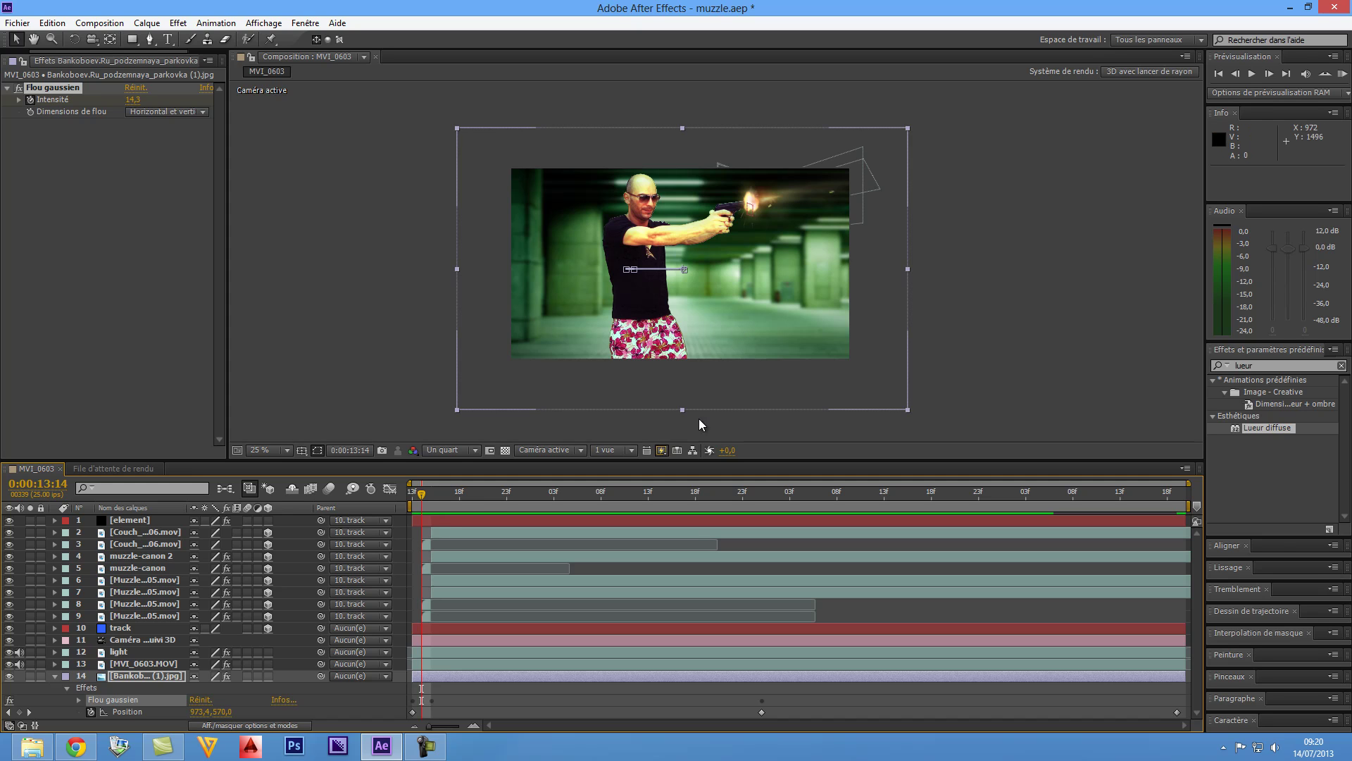
{"action": "left_click_drag", "start_coordinate": [421, 495], "coordinate": [412, 494]}
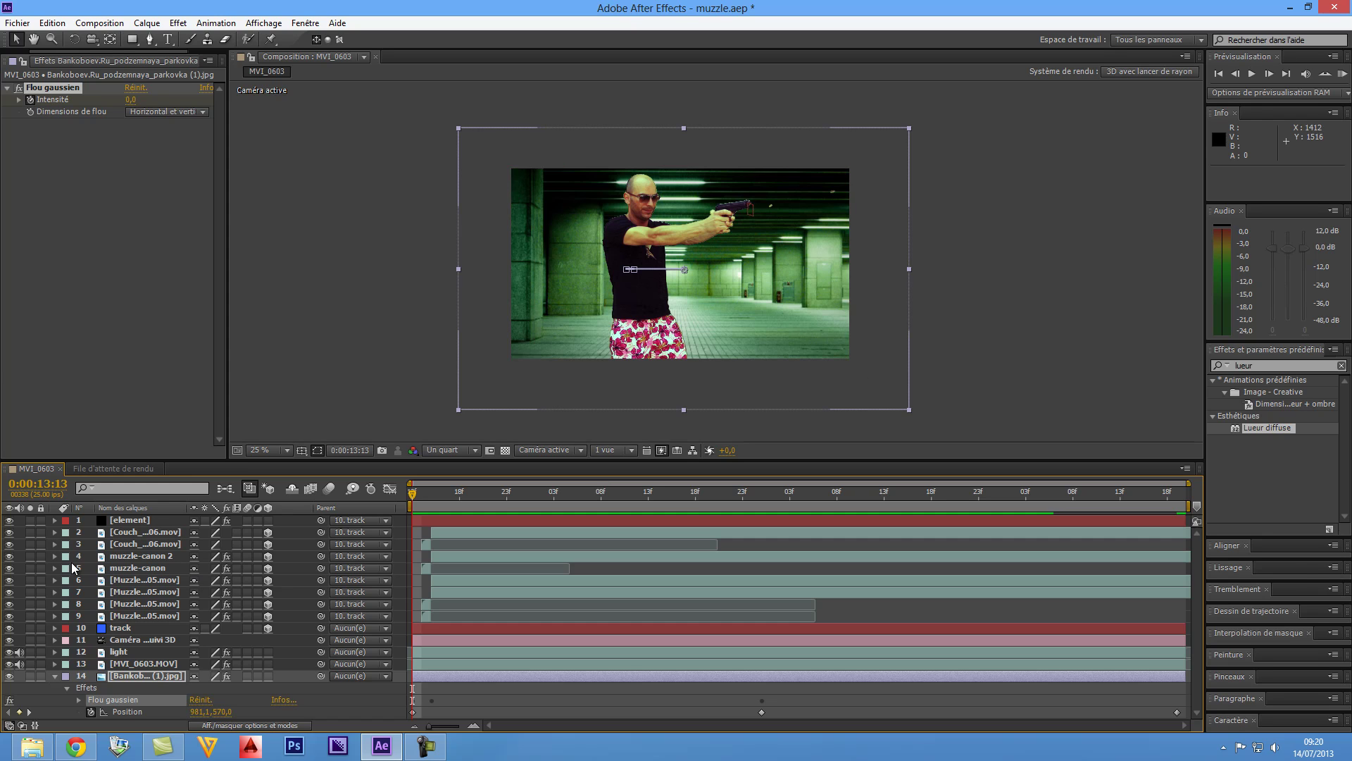
Step: Precompose all fourteen layers of MVI_0603 as twix1, transferring all attributes into the new composition
{"action": "left_click", "coordinate": [55, 675]}
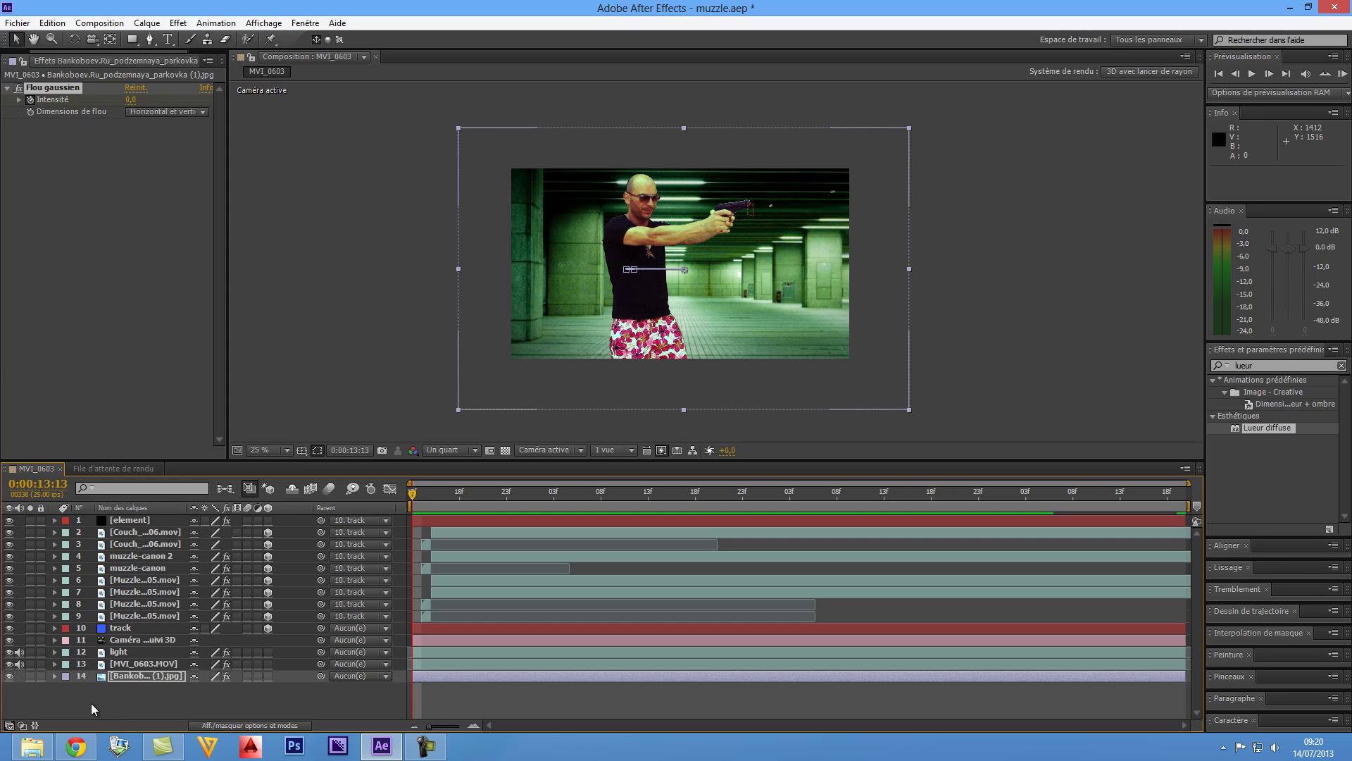
{"action": "left_click_drag", "start_coordinate": [91, 703], "coordinate": [153, 525]}
{"action": "right_click", "coordinate": [154, 529]}
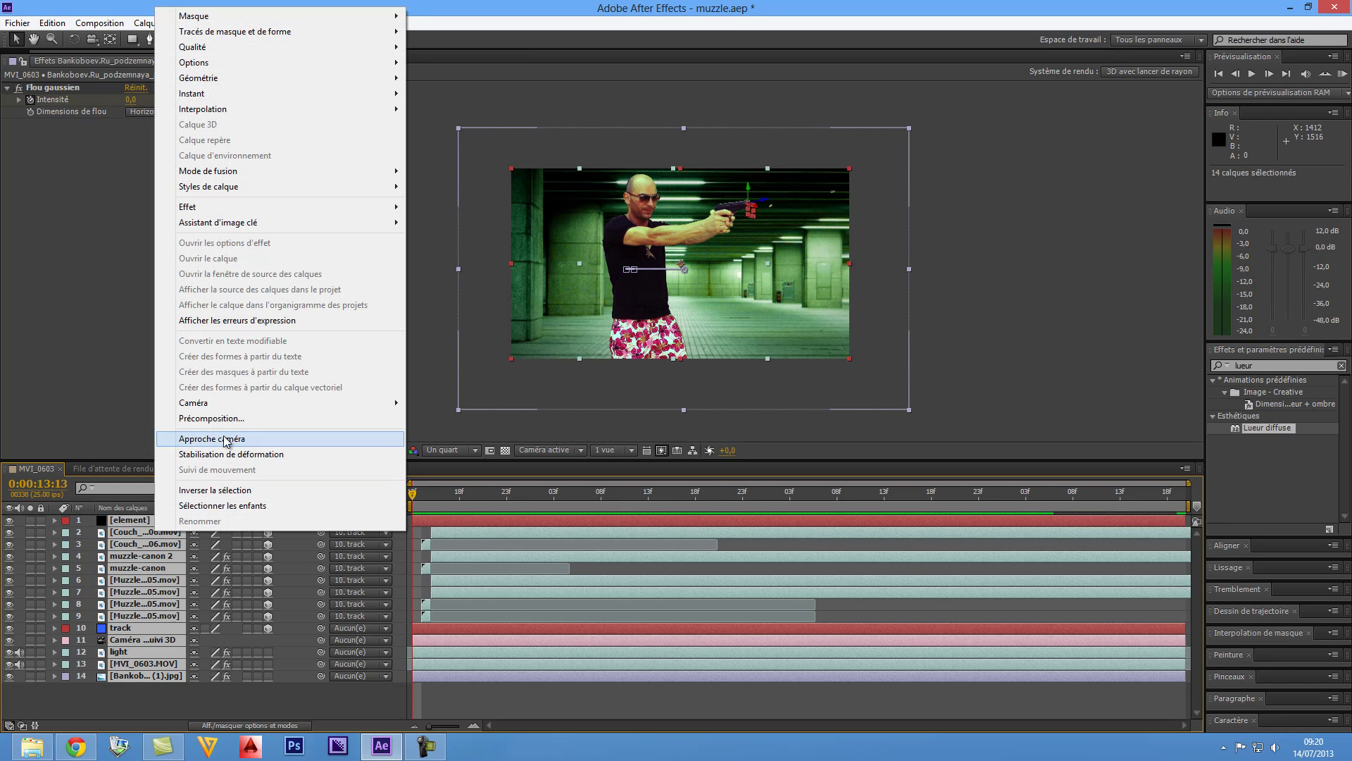
{"action": "left_click", "coordinate": [231, 418]}
{"action": "key", "text": "BackSpace"}
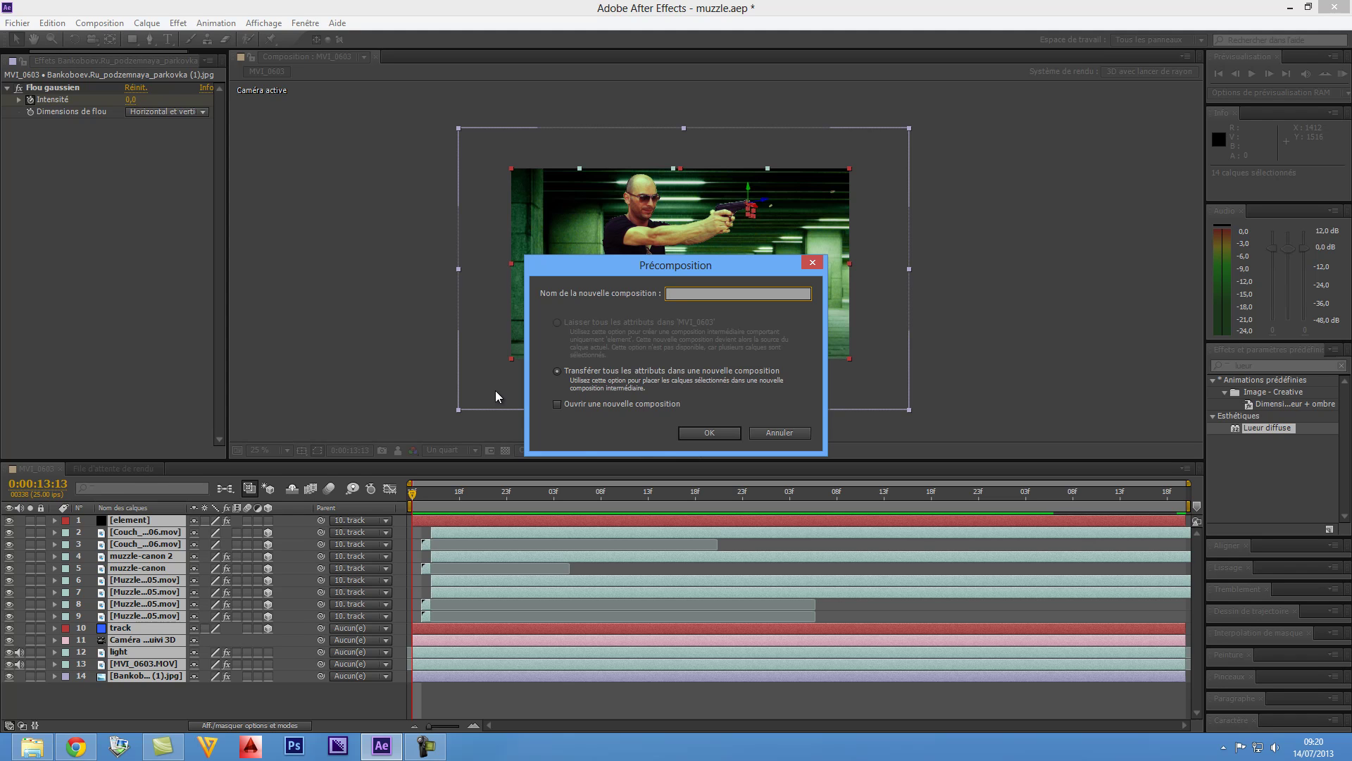
{"action": "type", "text": "twix1"}
{"action": "left_click", "coordinate": [698, 432]}
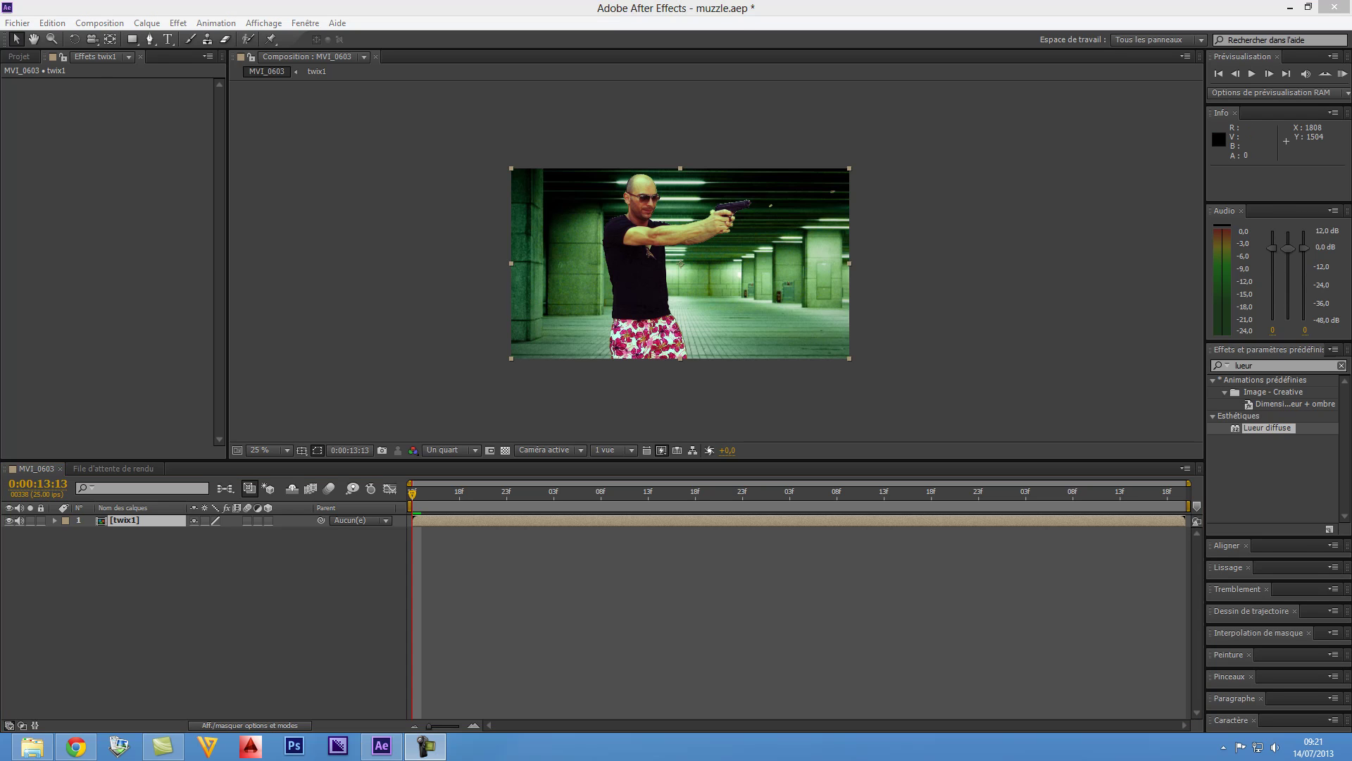
Step: Check the frame rate and duration in the twix1 composition's settings, leaving them as they are
{"action": "left_click", "coordinate": [28, 56]}
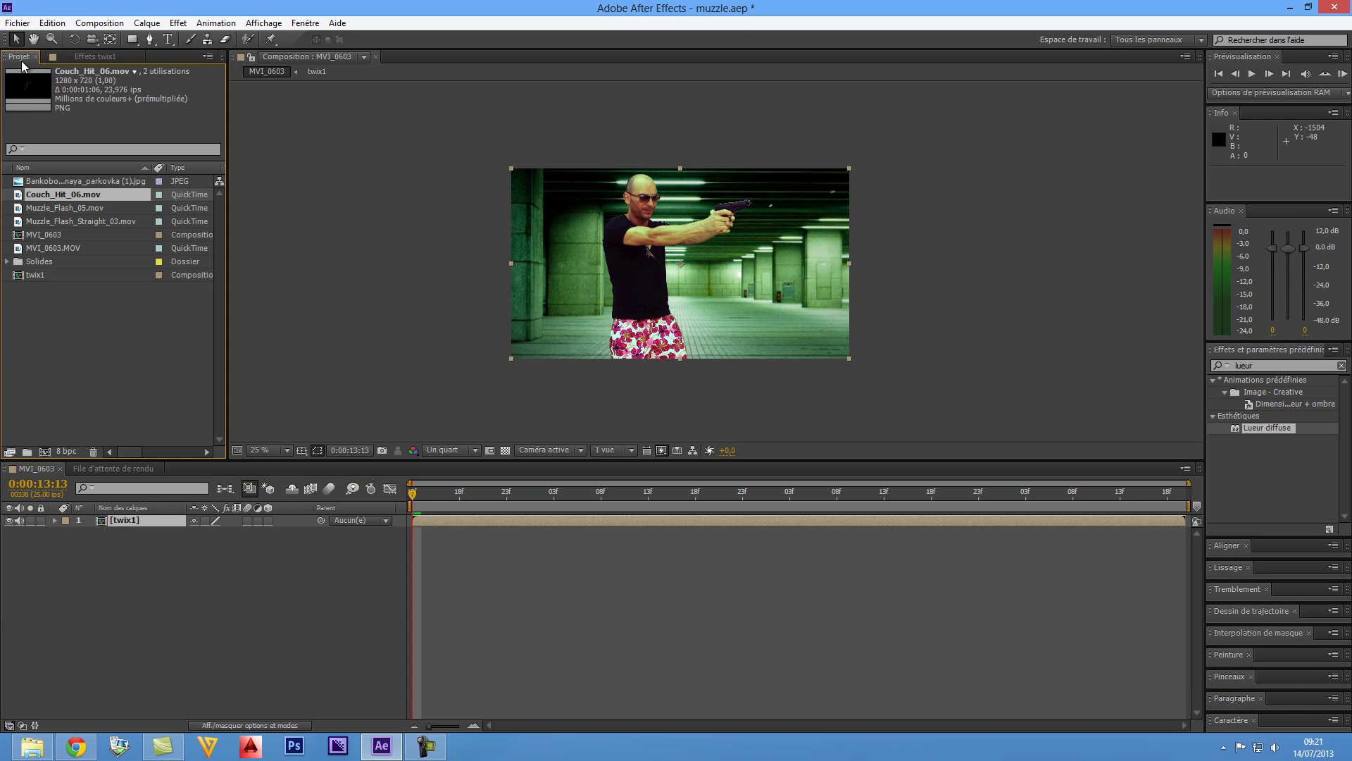
{"action": "left_click", "coordinate": [46, 274]}
{"action": "right_click", "coordinate": [46, 275]}
{"action": "left_click", "coordinate": [77, 281]}
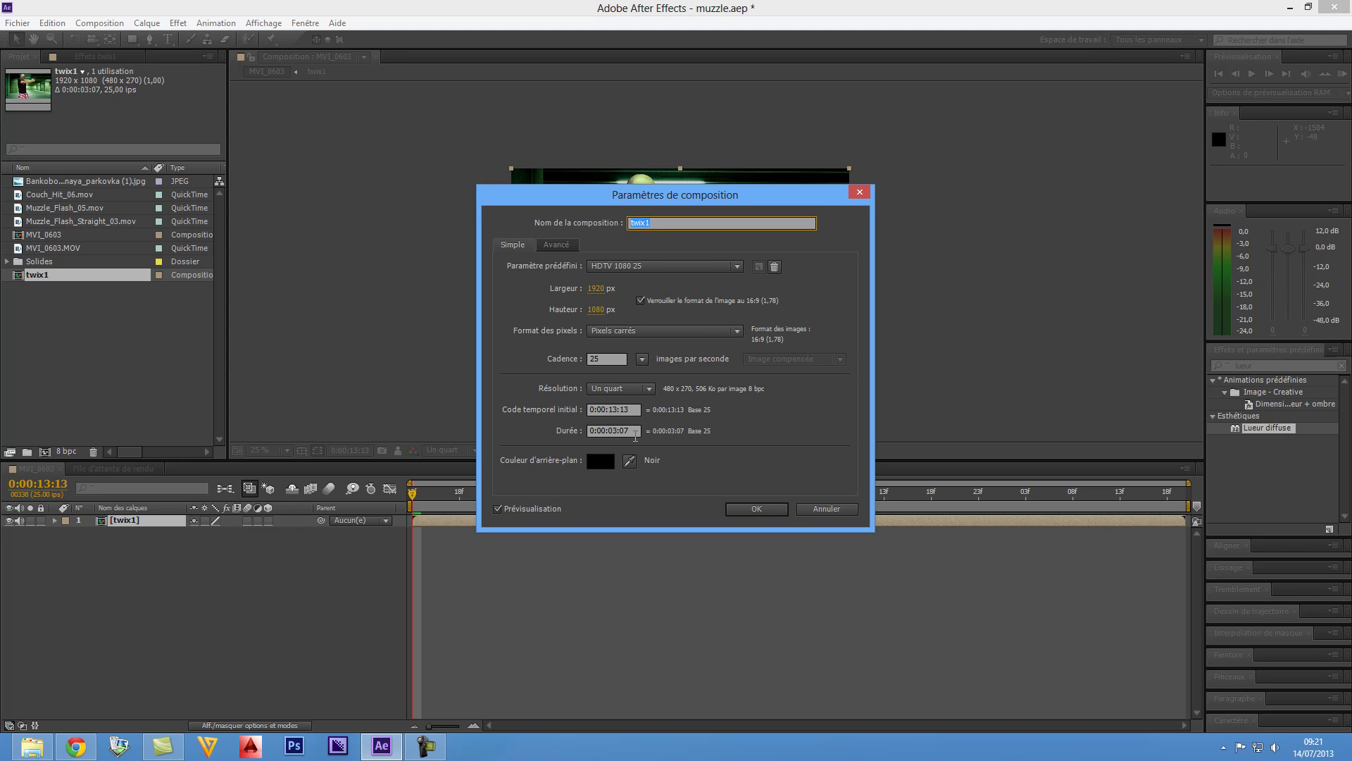
{"action": "left_click", "coordinate": [779, 510]}
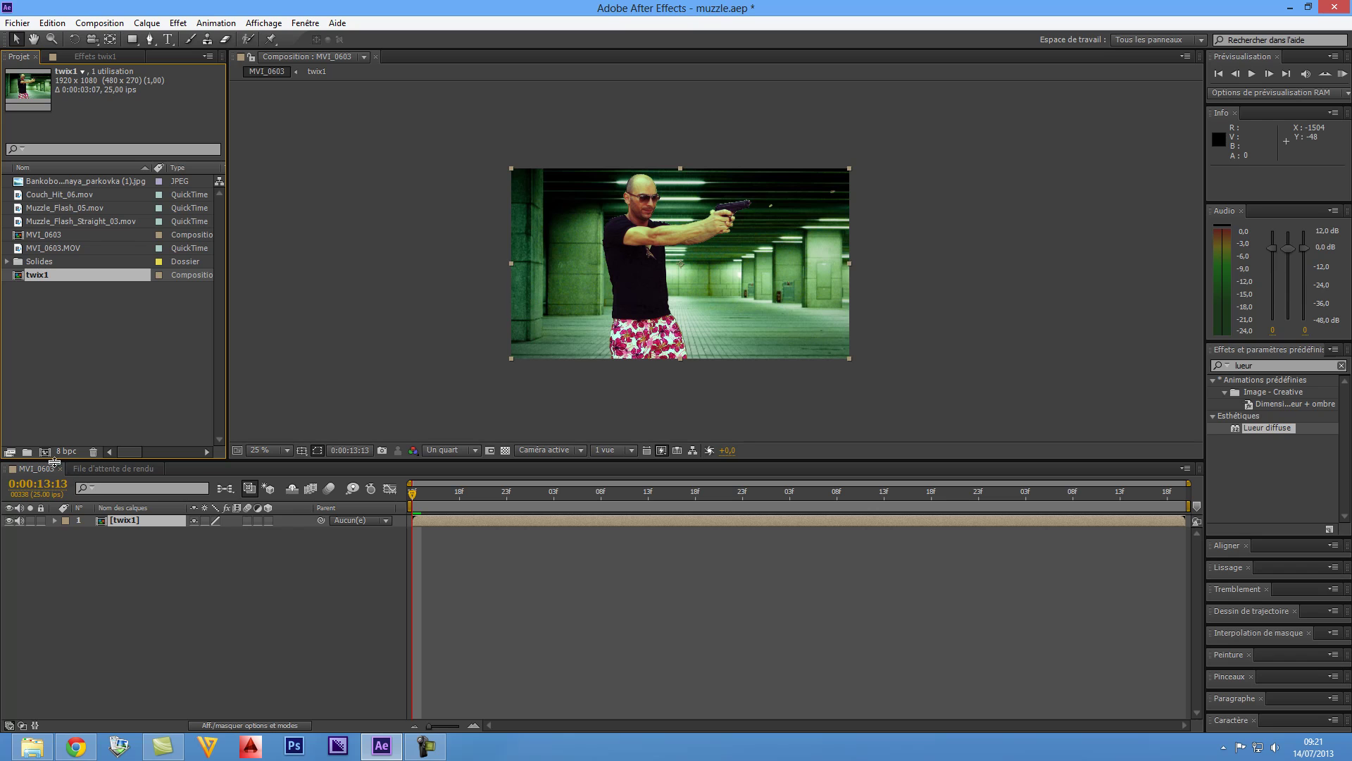
Step: Create a new composition named twixtor with a duration of 0:00:35:07 at 25 frames per second
{"action": "left_click", "coordinate": [99, 23]}
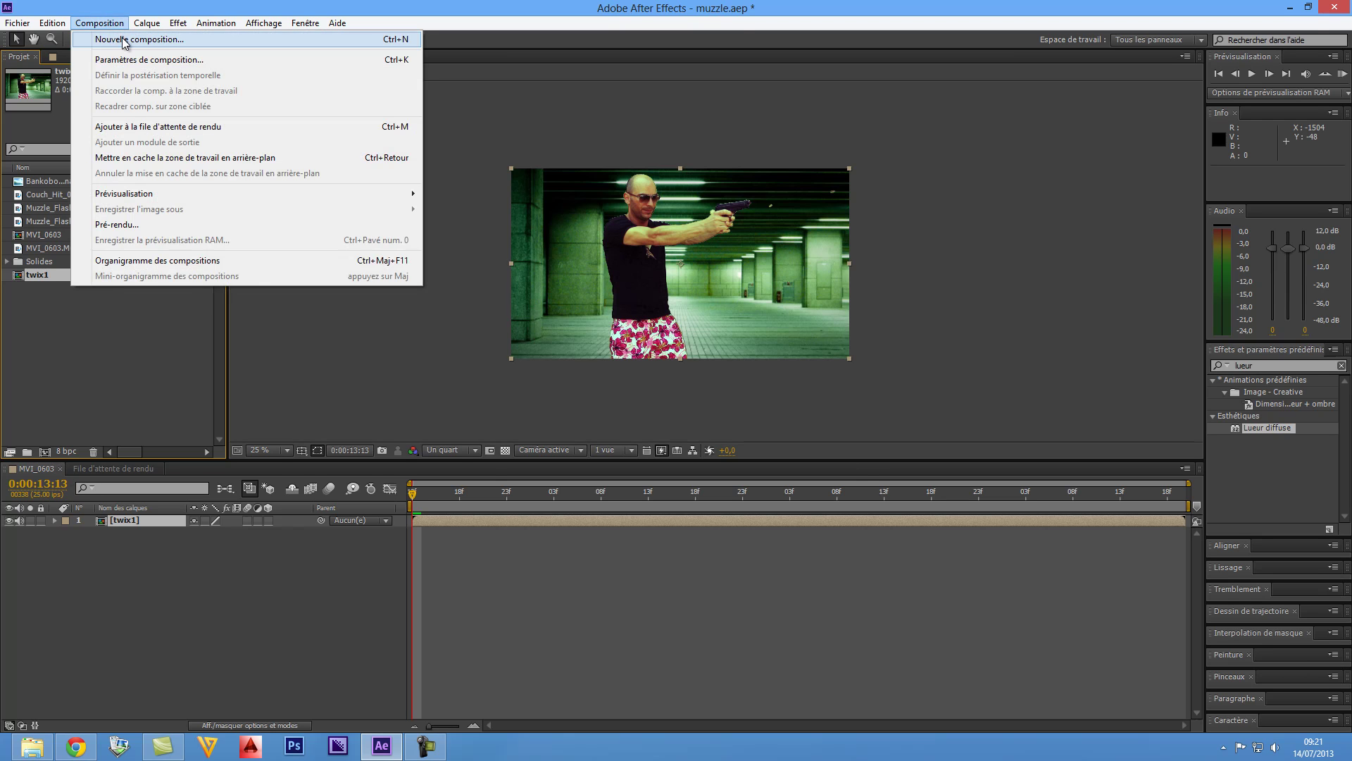
{"action": "left_click", "coordinate": [134, 39]}
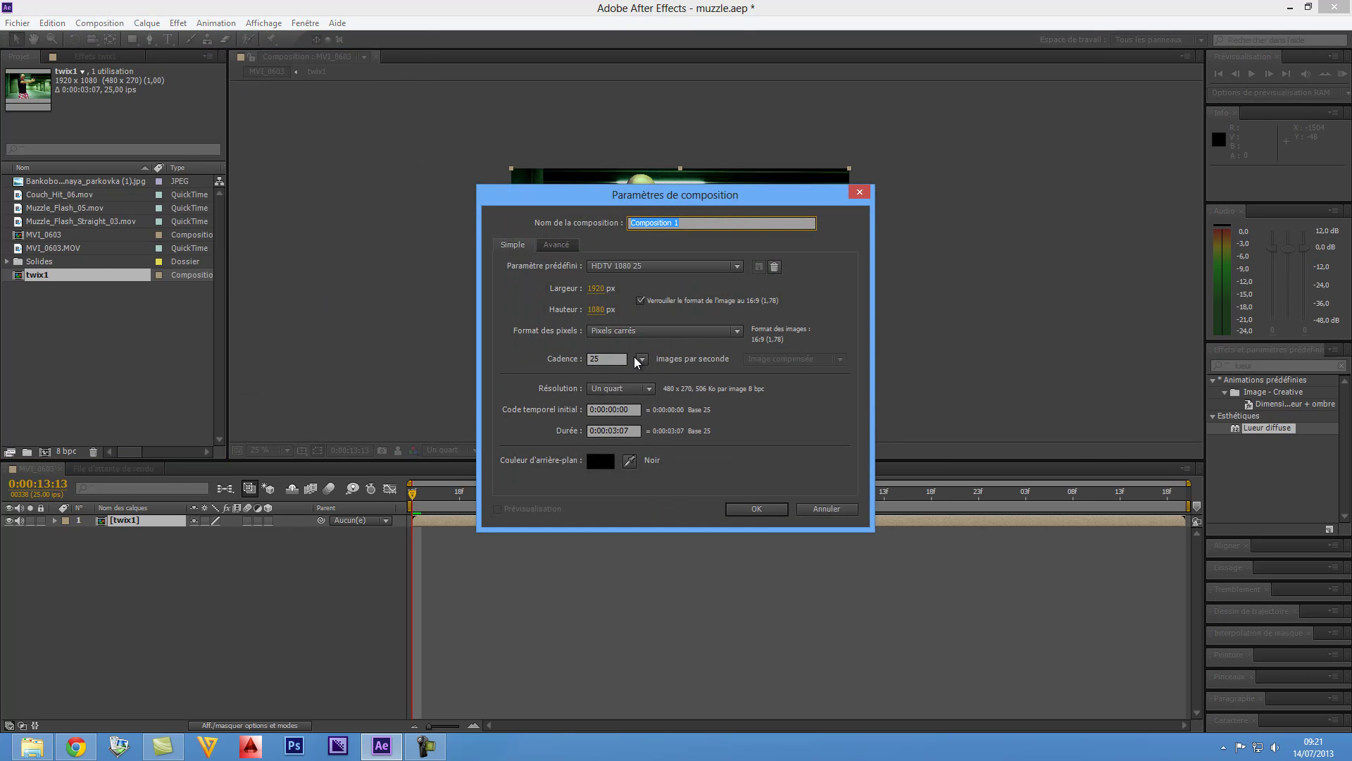
{"action": "key", "text": "BackSpace"}
{"action": "left_click", "coordinate": [618, 428]}
{"action": "type", "text": "35"}
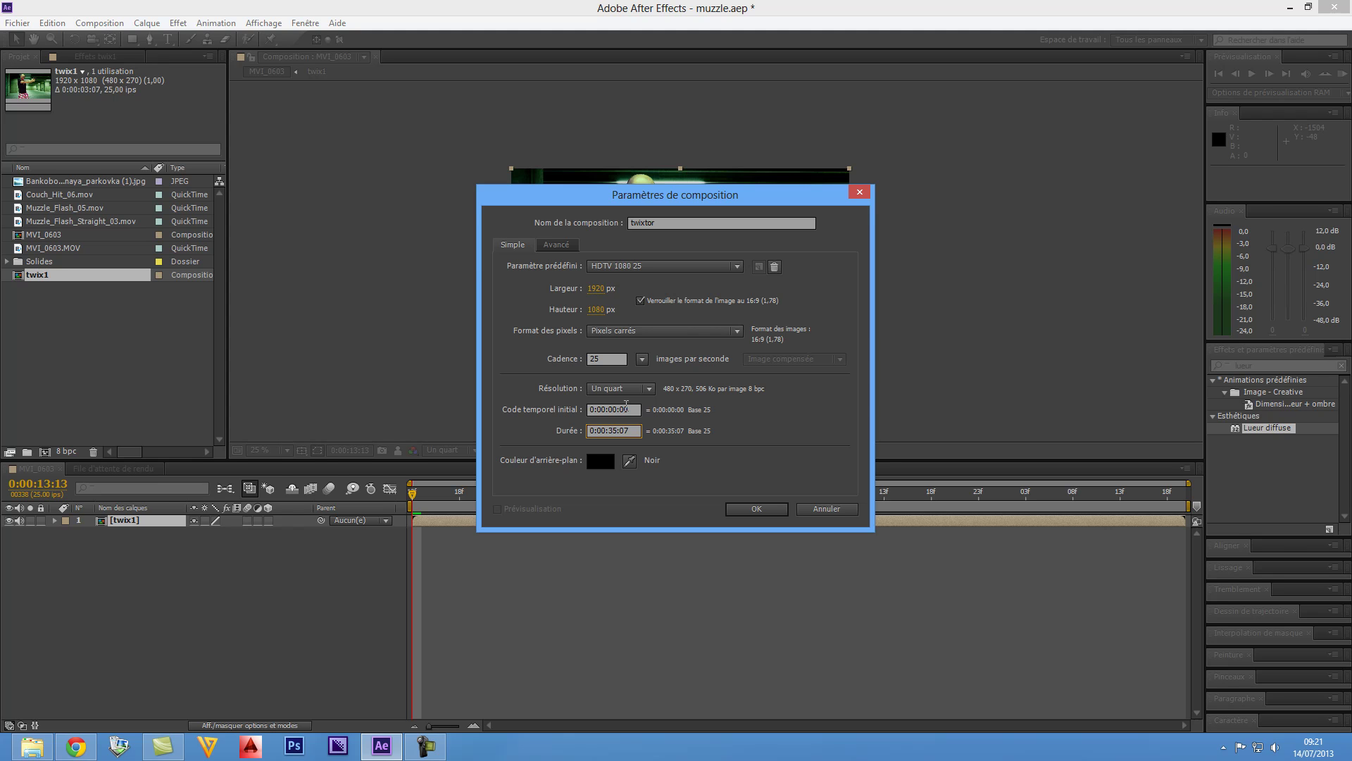
{"action": "key", "text": "Return"}
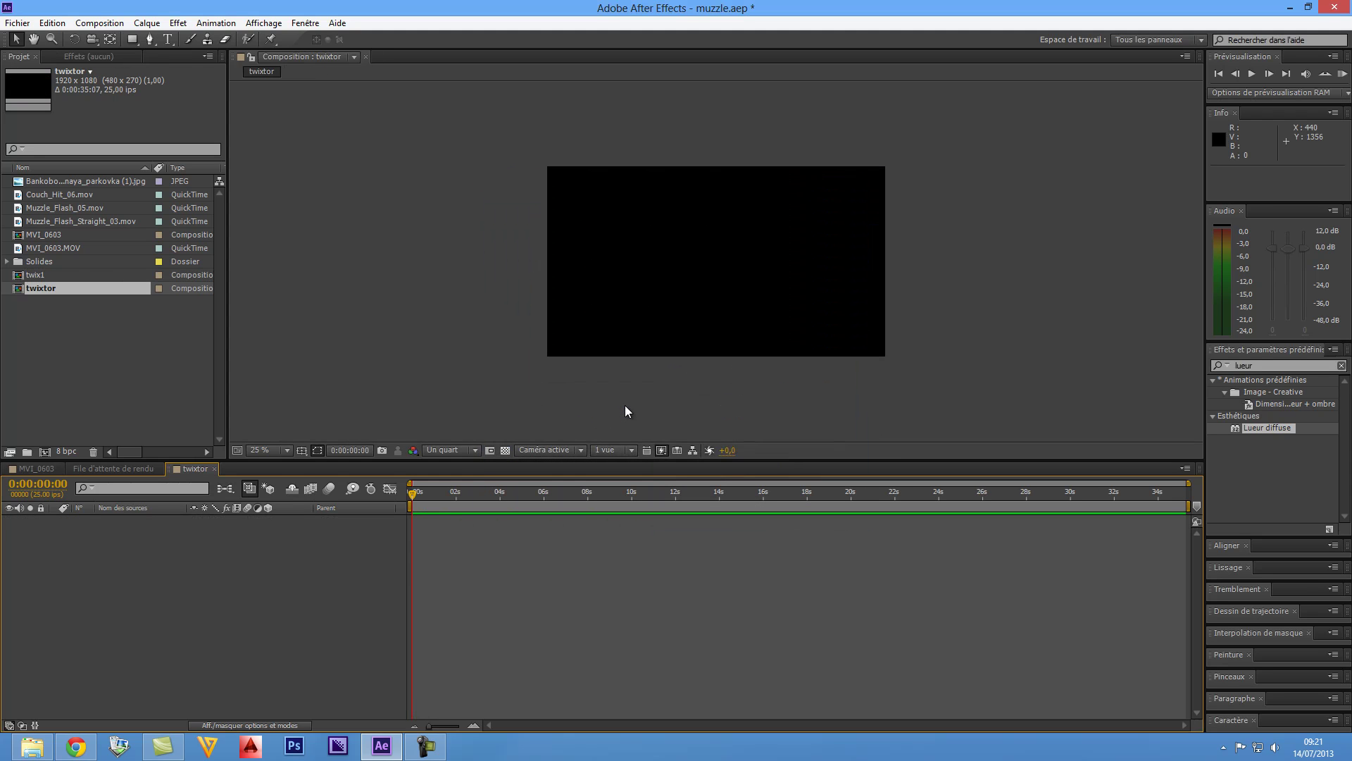
Step: Add the twix1 composition as a layer in twixtor and apply the RE:Vision Twixtor Pro effect to it
{"action": "left_click", "coordinate": [36, 276]}
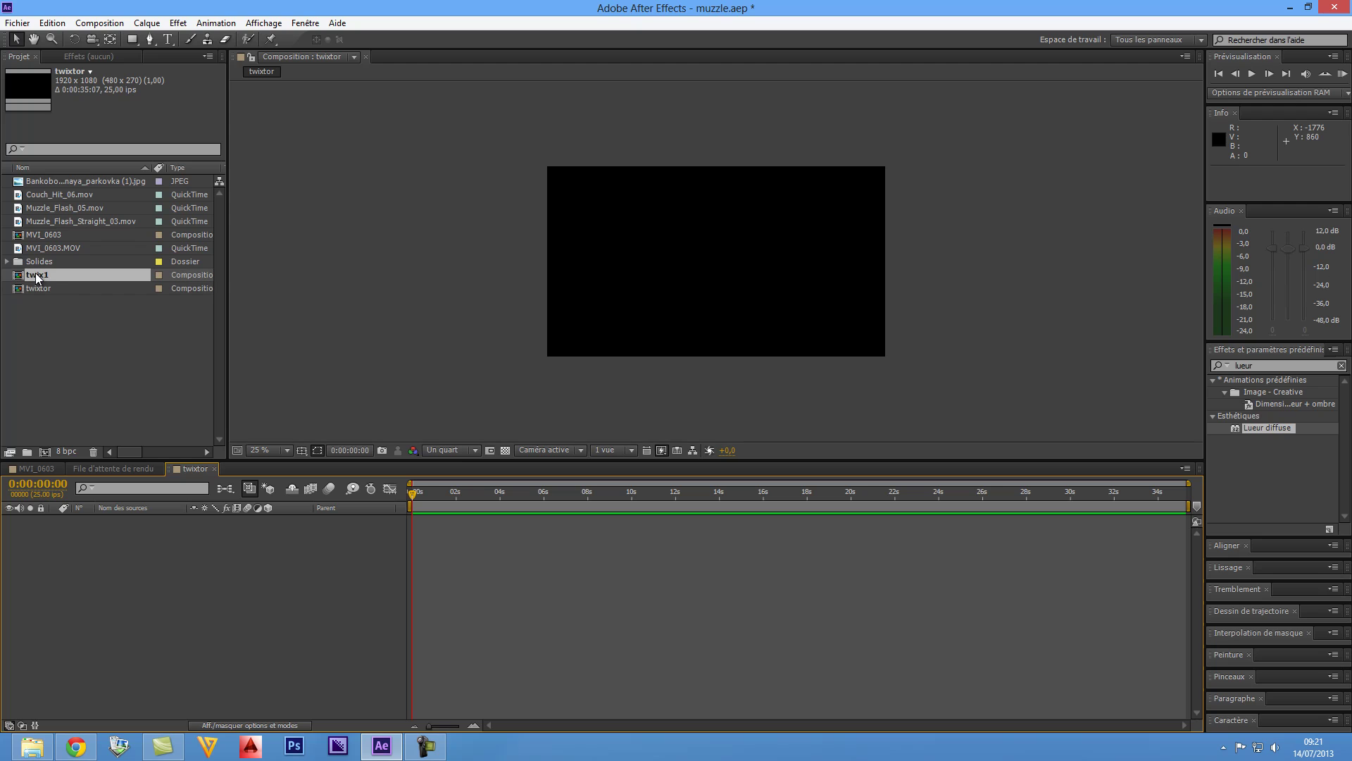
{"action": "left_click_drag", "start_coordinate": [37, 276], "coordinate": [117, 535]}
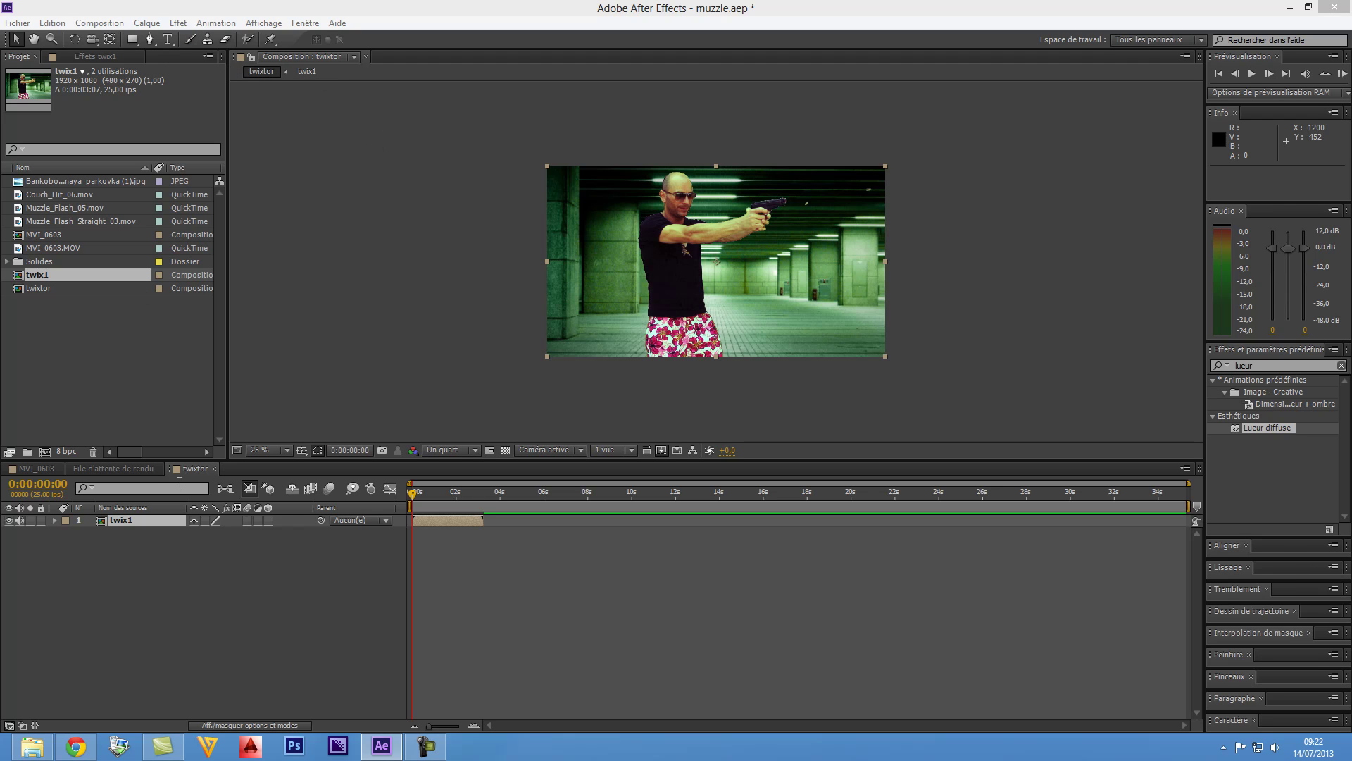
{"action": "left_click", "coordinate": [148, 523]}
{"action": "left_click", "coordinate": [178, 23]}
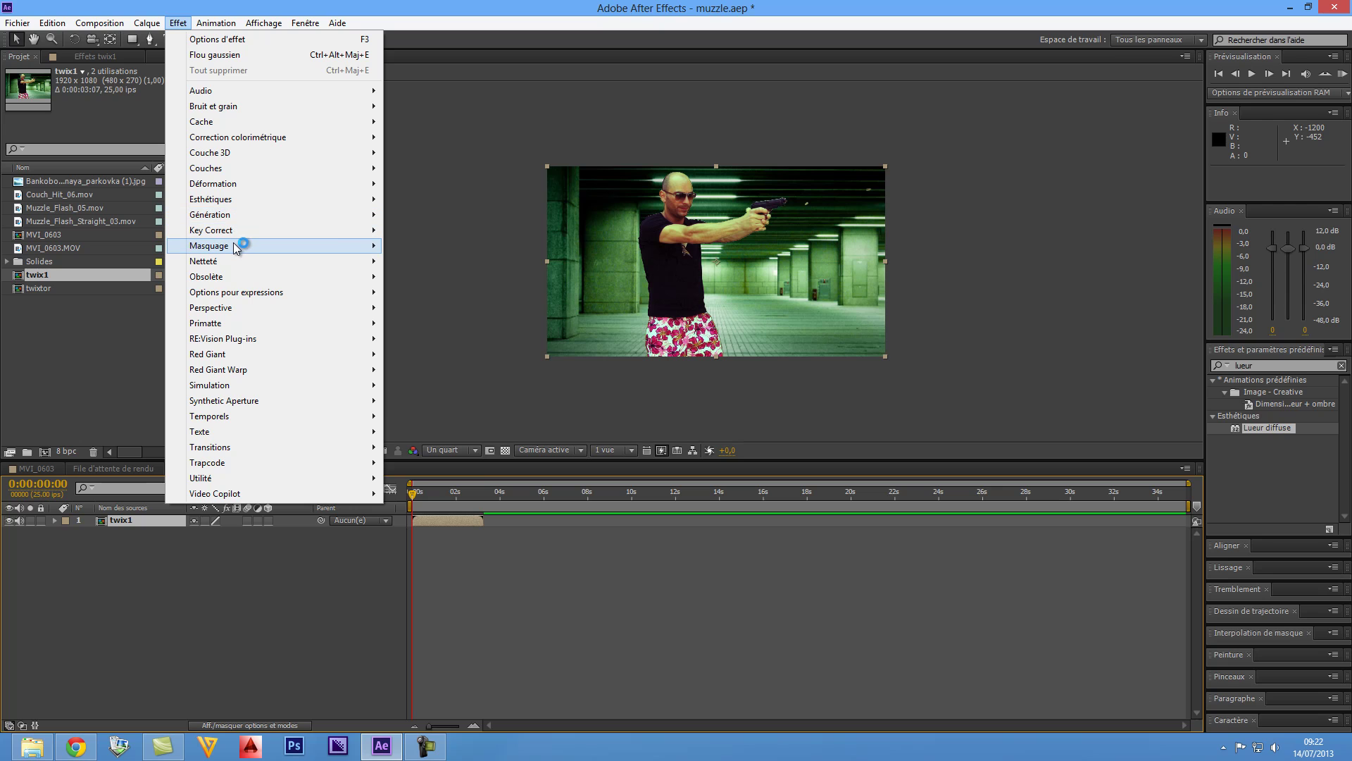
{"action": "mouse_move", "coordinate": [235, 248]}
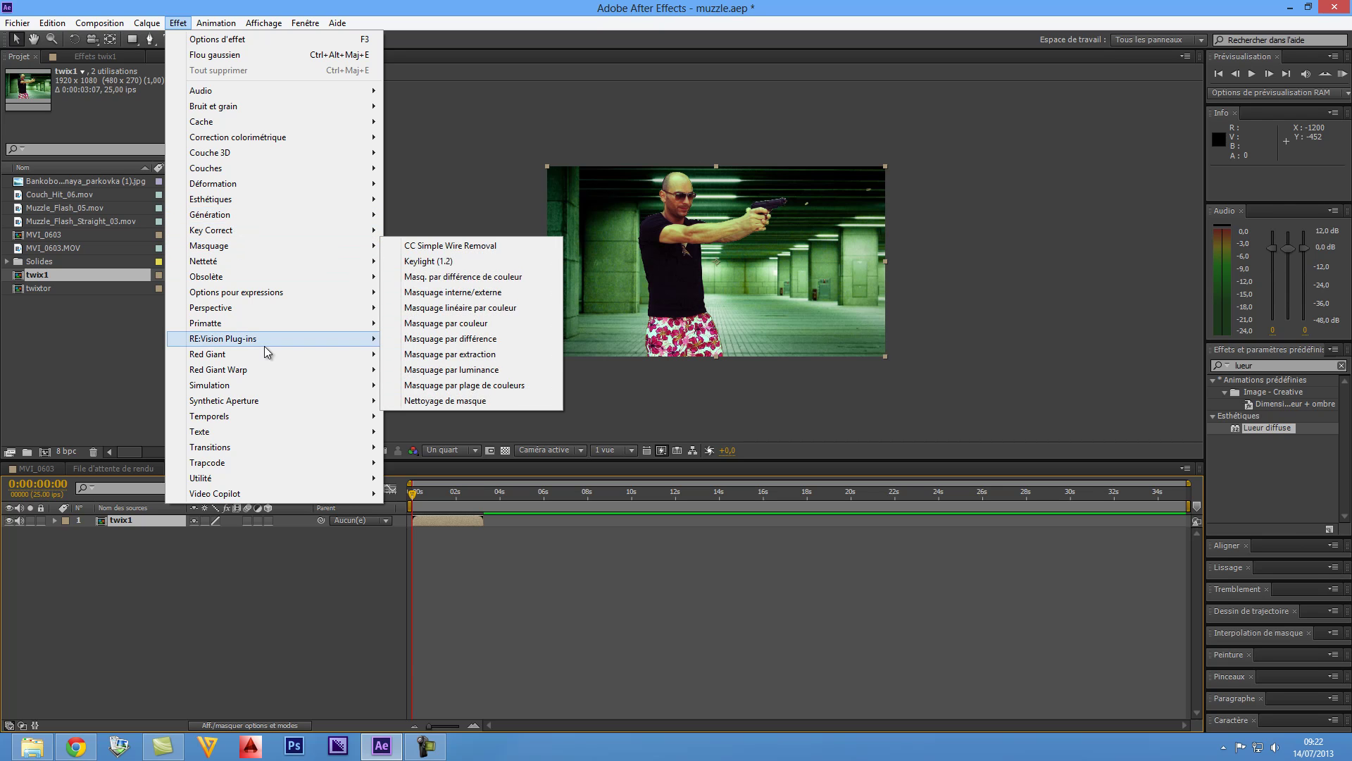
{"action": "mouse_move", "coordinate": [283, 384]}
{"action": "mouse_move", "coordinate": [306, 341]}
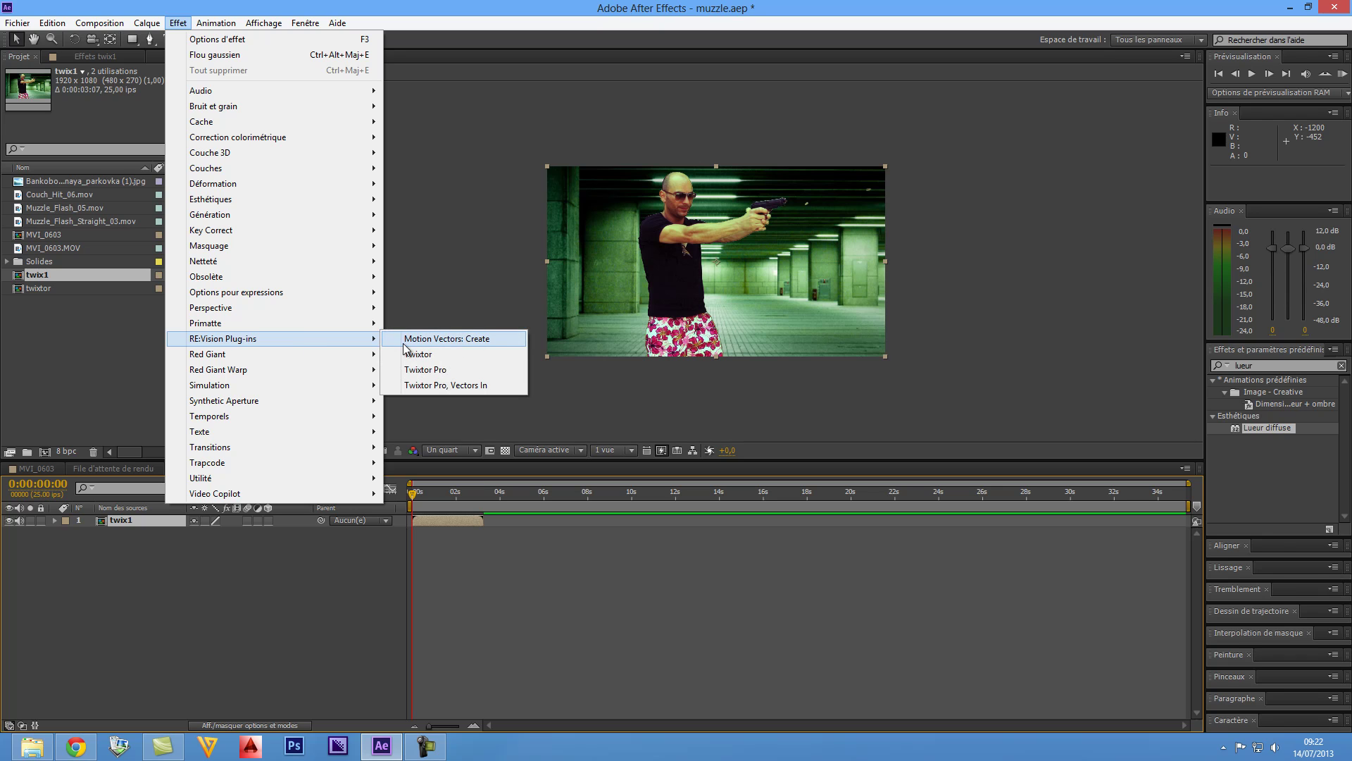
{"action": "left_click", "coordinate": [421, 370]}
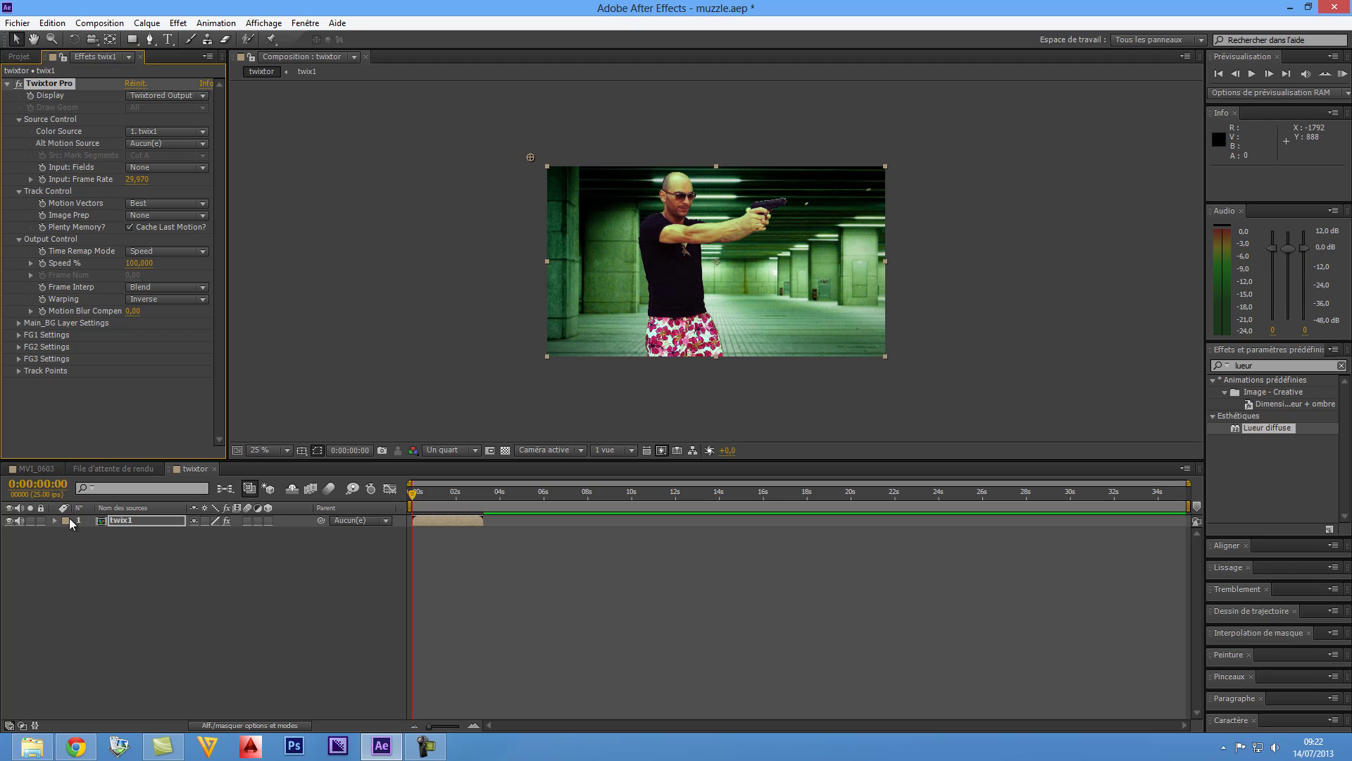
Step: Reveal Twixtor Pro's Output Control settings in the timeline and keyframe Speed % at 100 at 0:00:00:00
{"action": "left_click", "coordinate": [120, 523]}
{"action": "key", "text": "e"}
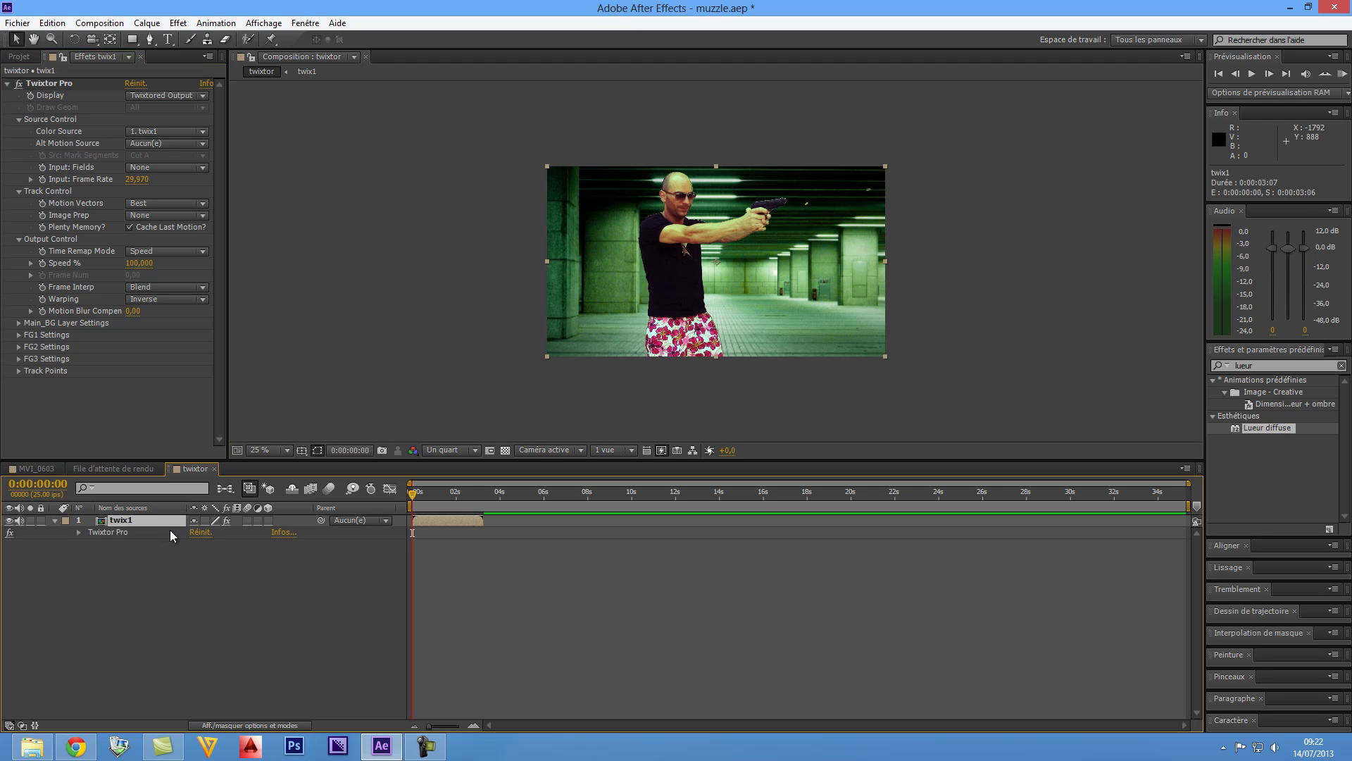
{"action": "left_click", "coordinate": [78, 532]}
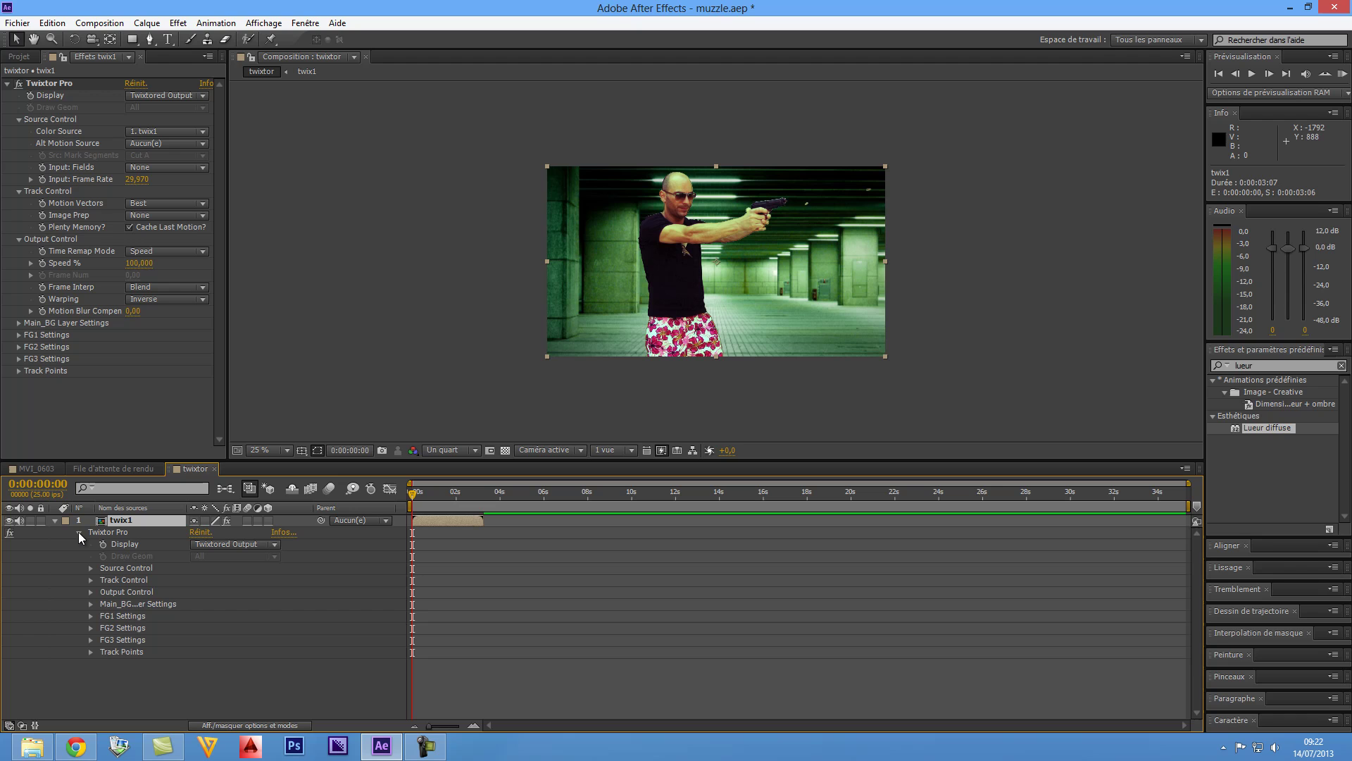
{"action": "left_click", "coordinate": [92, 592]}
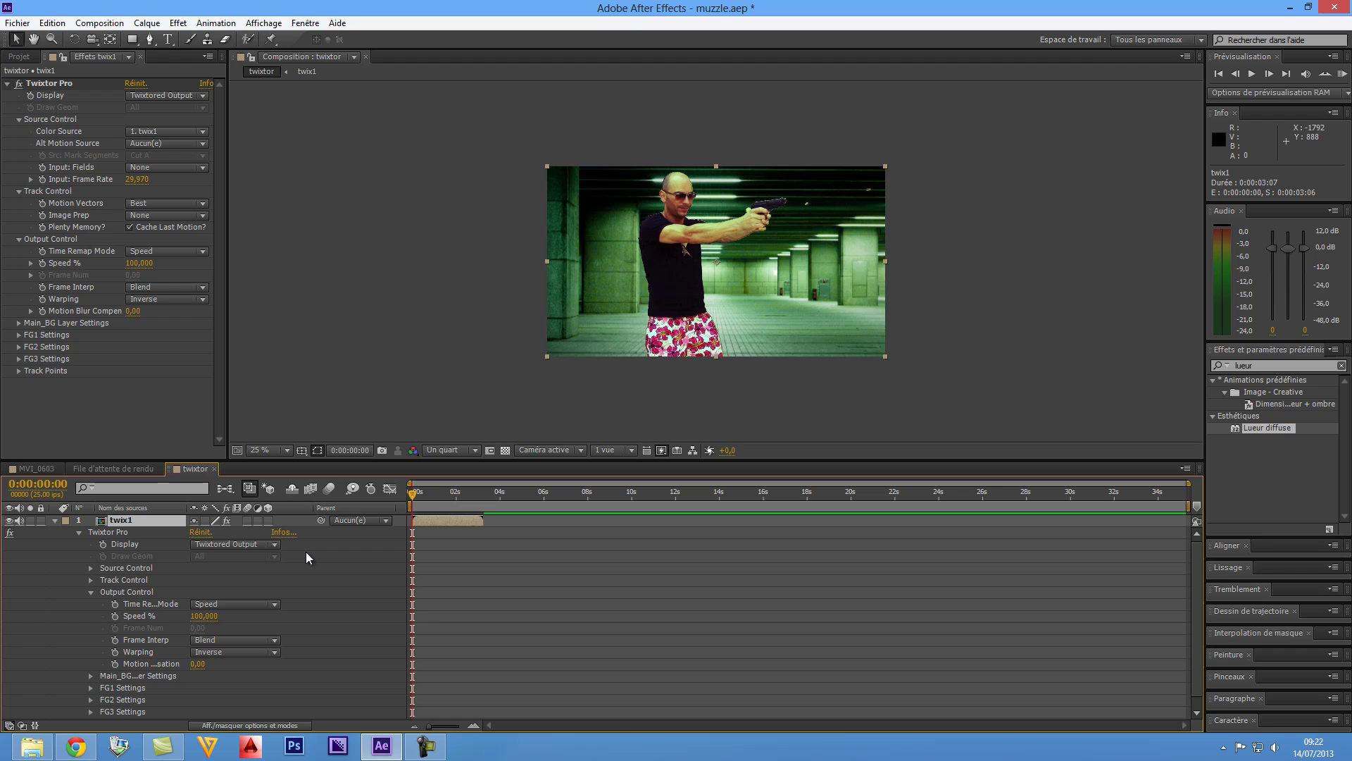
{"action": "left_click", "coordinate": [114, 617]}
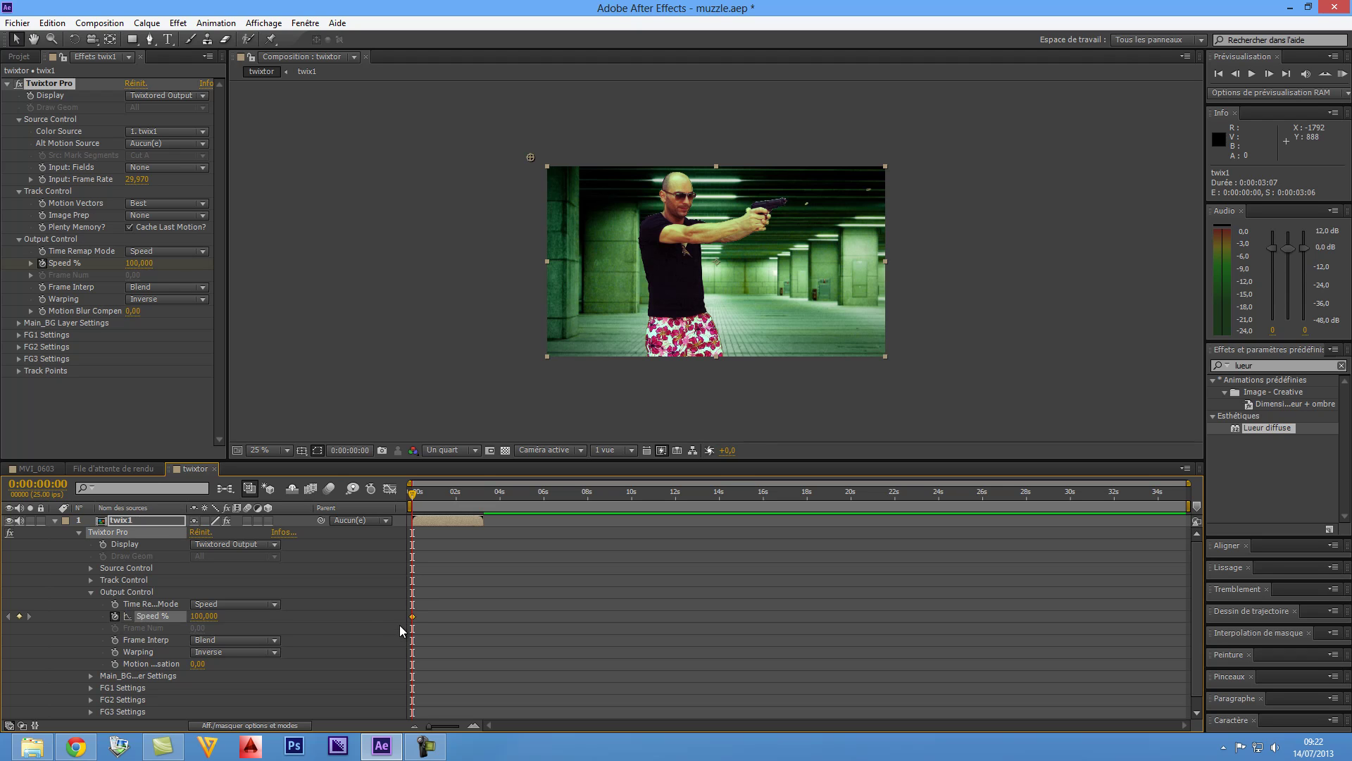
{"action": "left_click_drag", "start_coordinate": [483, 524], "coordinate": [536, 524]}
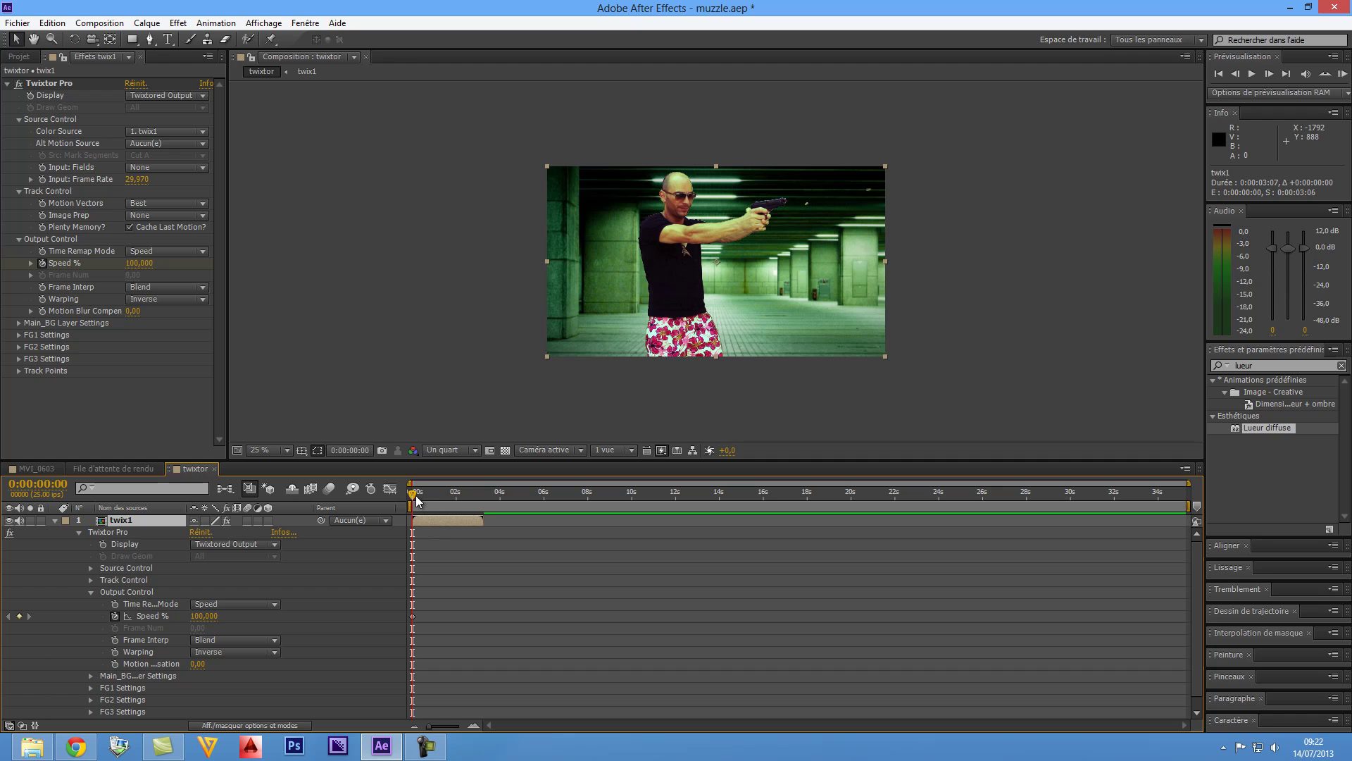
Step: Find the muzzle flash moment and add a Speed % keyframe of 100 at 0:00:00:07
{"action": "left_click", "coordinate": [416, 497]}
{"action": "left_click_drag", "start_coordinate": [416, 497], "coordinate": [421, 495]}
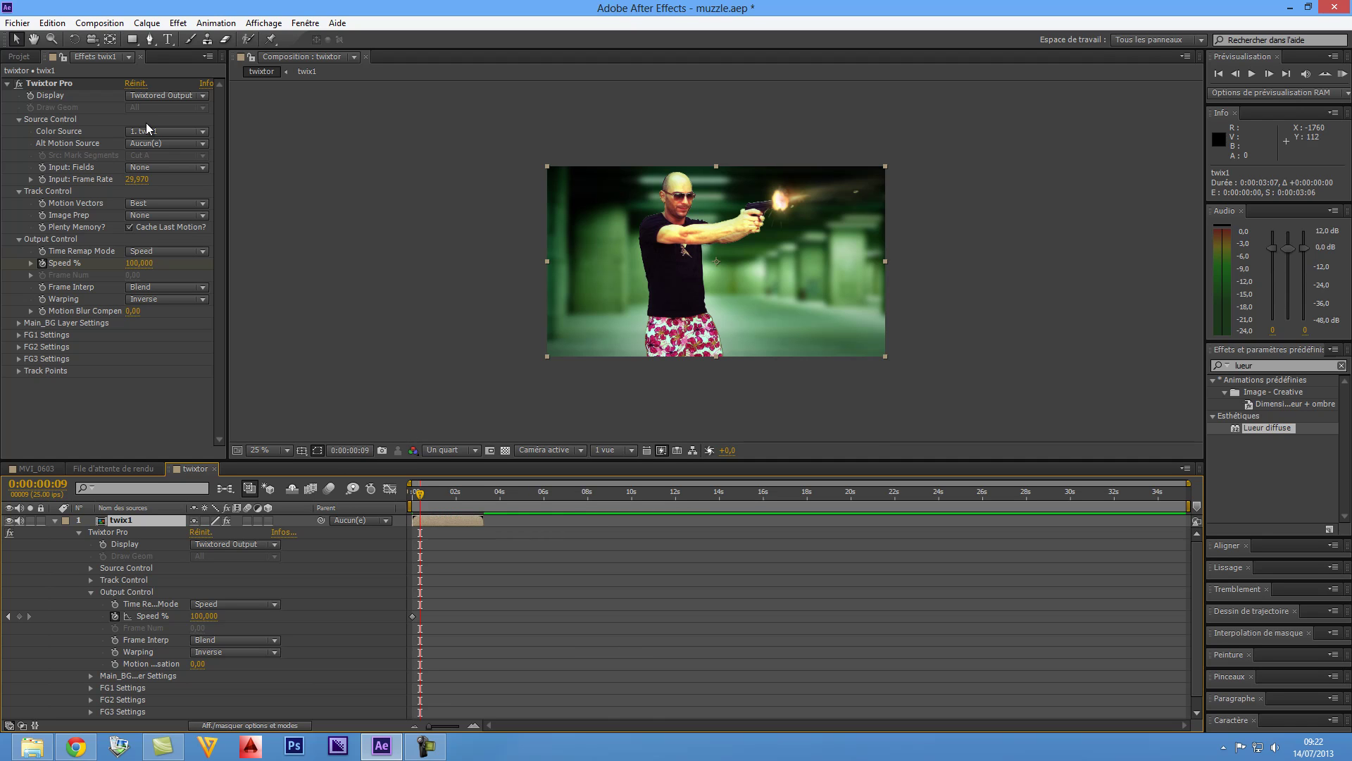
{"action": "left_click_drag", "start_coordinate": [417, 494], "coordinate": [423, 498]}
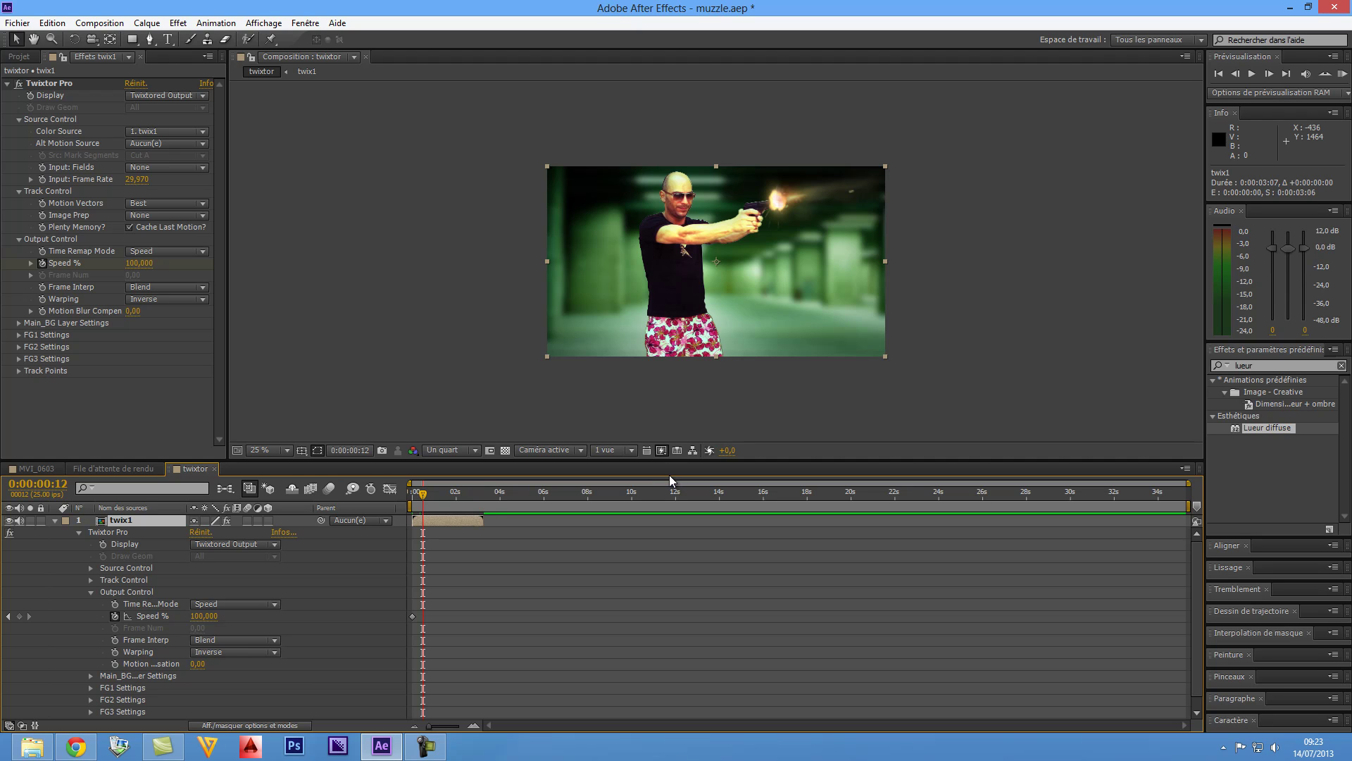
{"action": "left_click", "coordinate": [1236, 73]}
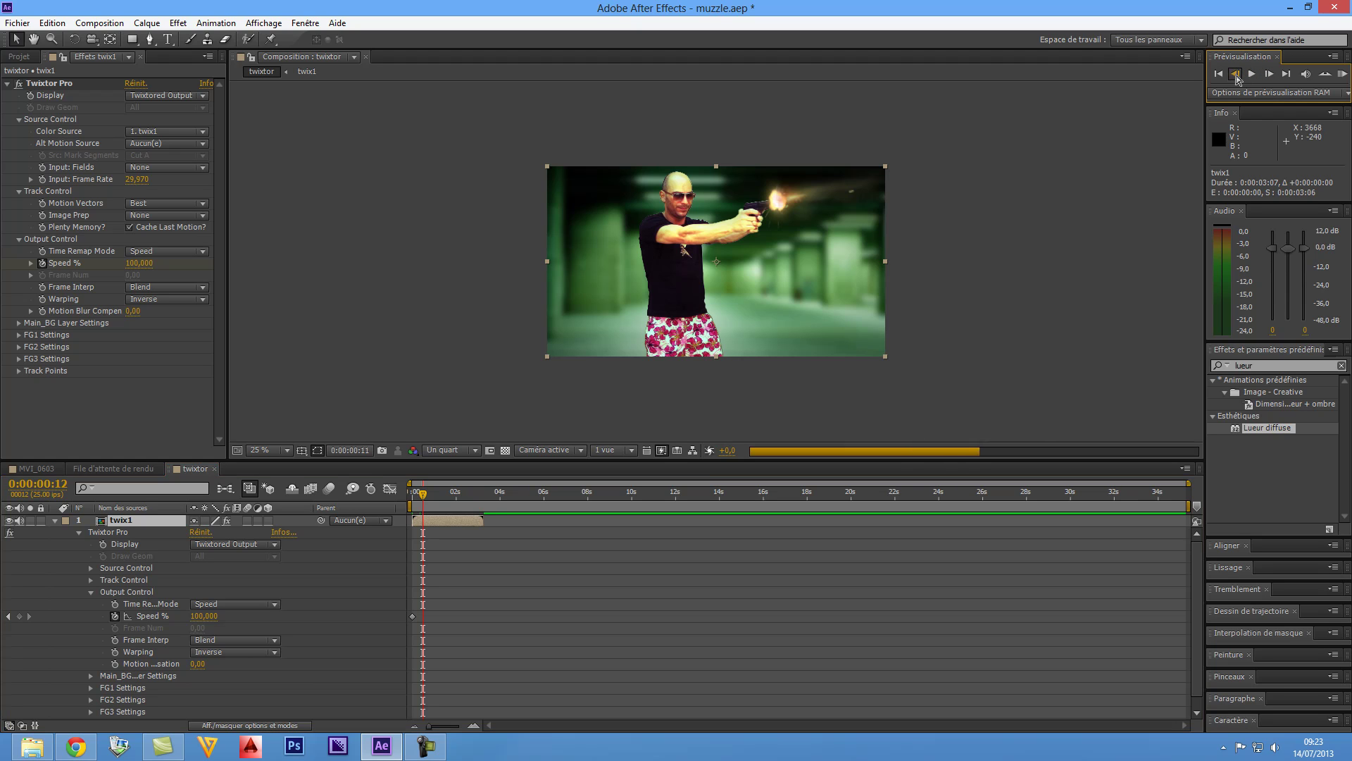
{"action": "left_click", "coordinate": [1236, 75]}
{"action": "left_click", "coordinate": [1236, 75]}
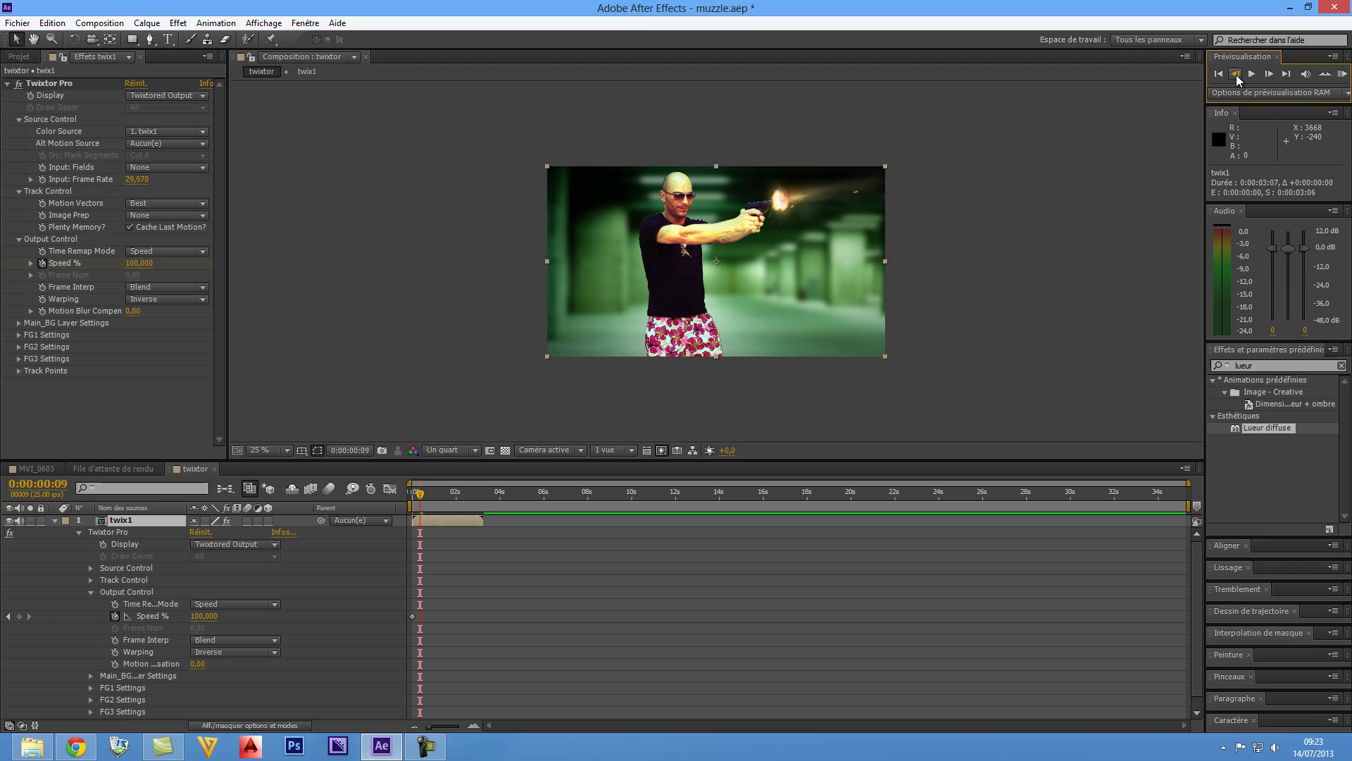
{"action": "left_click", "coordinate": [1236, 75]}
{"action": "left_click", "coordinate": [1236, 75]}
{"action": "left_click", "coordinate": [202, 615]}
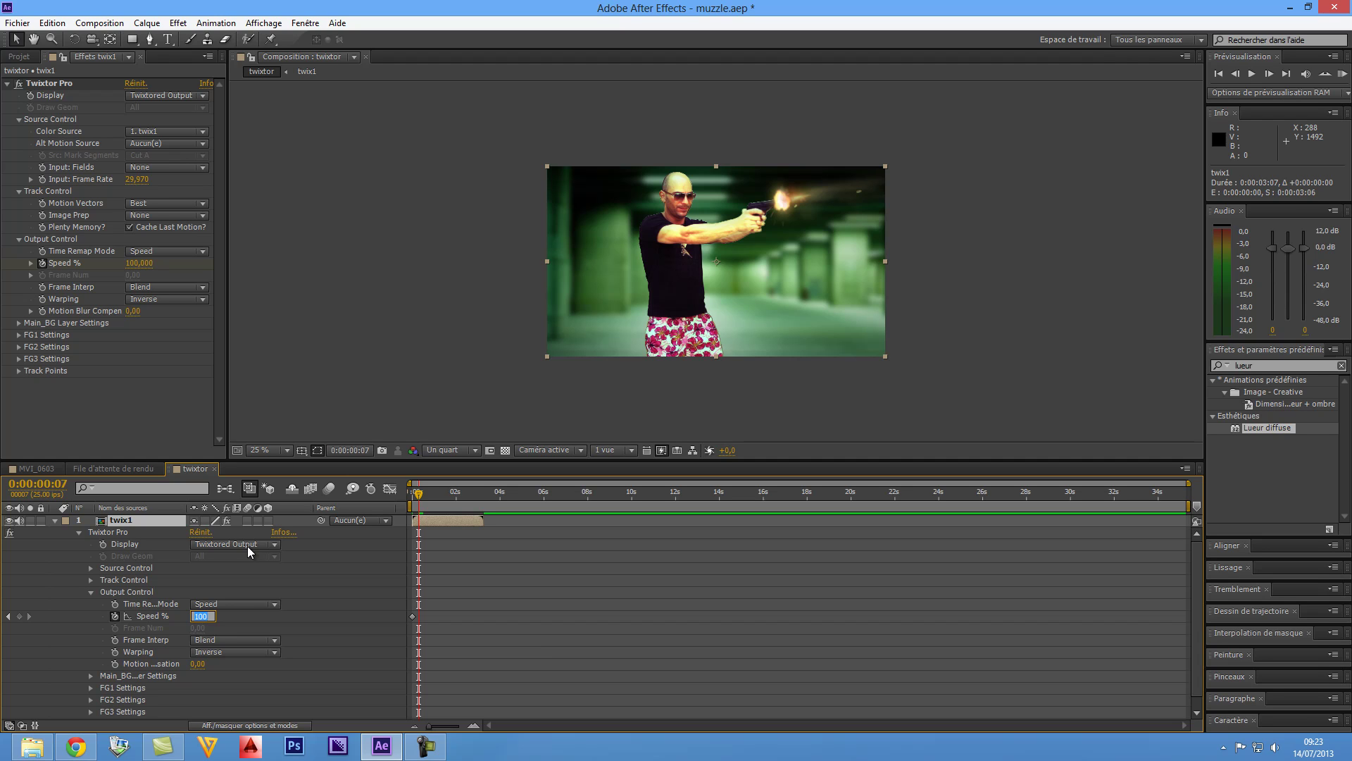
{"action": "left_click", "coordinate": [20, 616]}
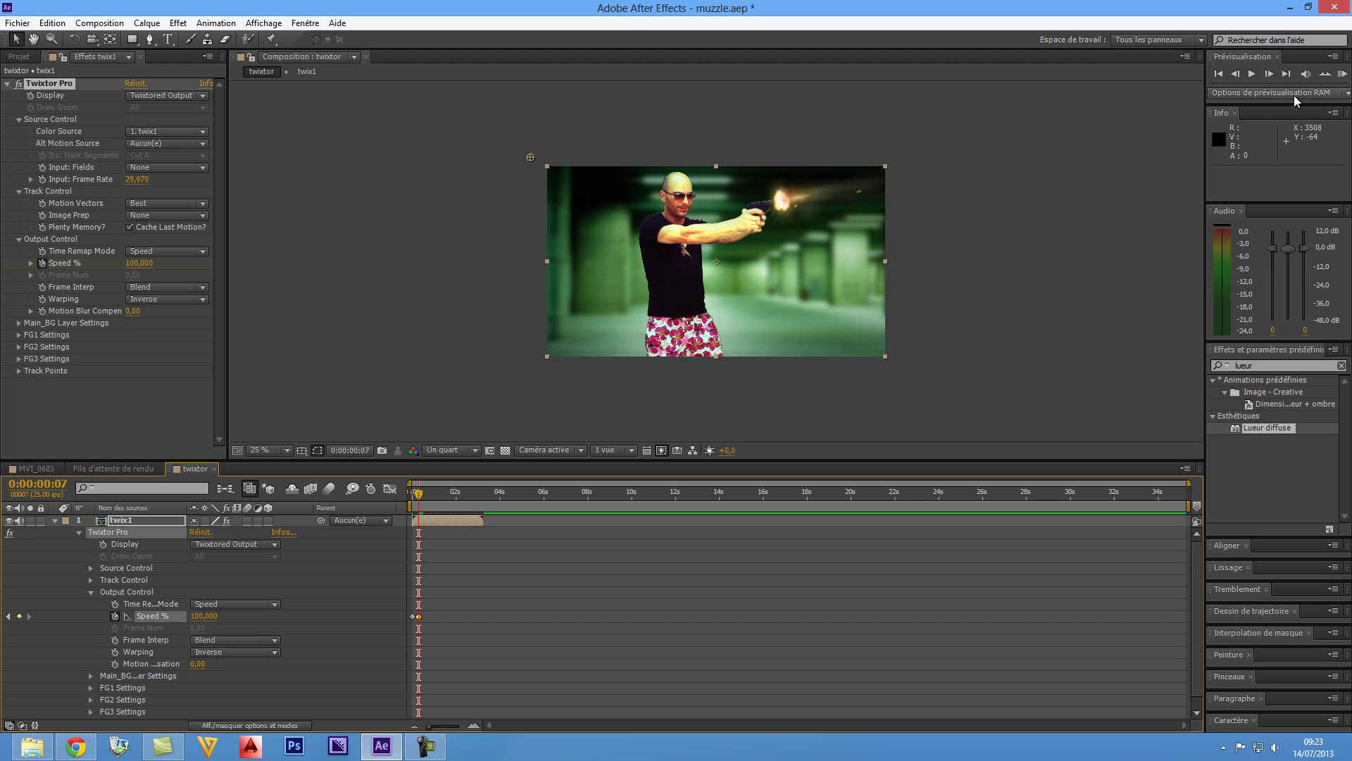
Step: Keyframe Twixtor Pro's Speed % at 10 at 0:00:00:11
{"action": "left_click", "coordinate": [1269, 74]}
{"action": "left_click", "coordinate": [1269, 75]}
{"action": "left_click", "coordinate": [1269, 75]}
{"action": "left_click", "coordinate": [1269, 75]}
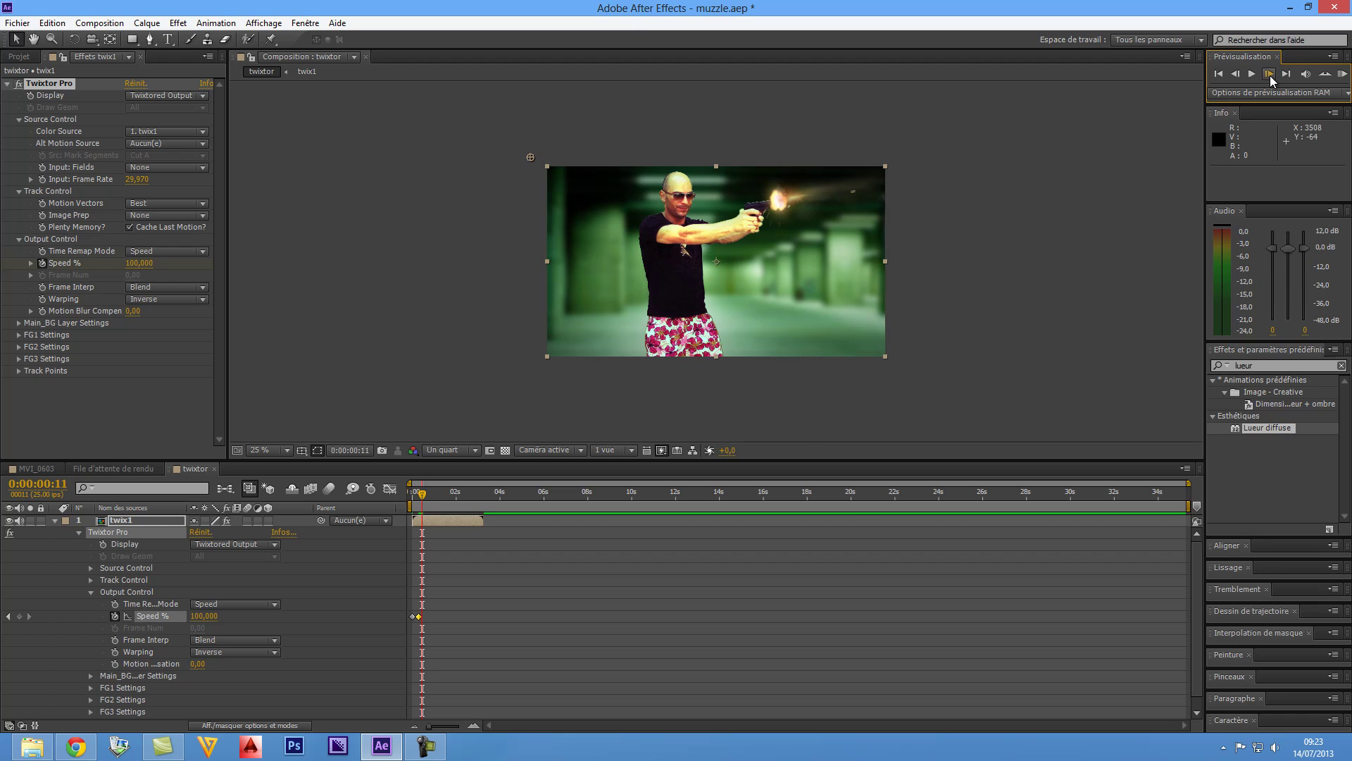
{"action": "left_click", "coordinate": [201, 616]}
{"action": "type", "text": "10"}
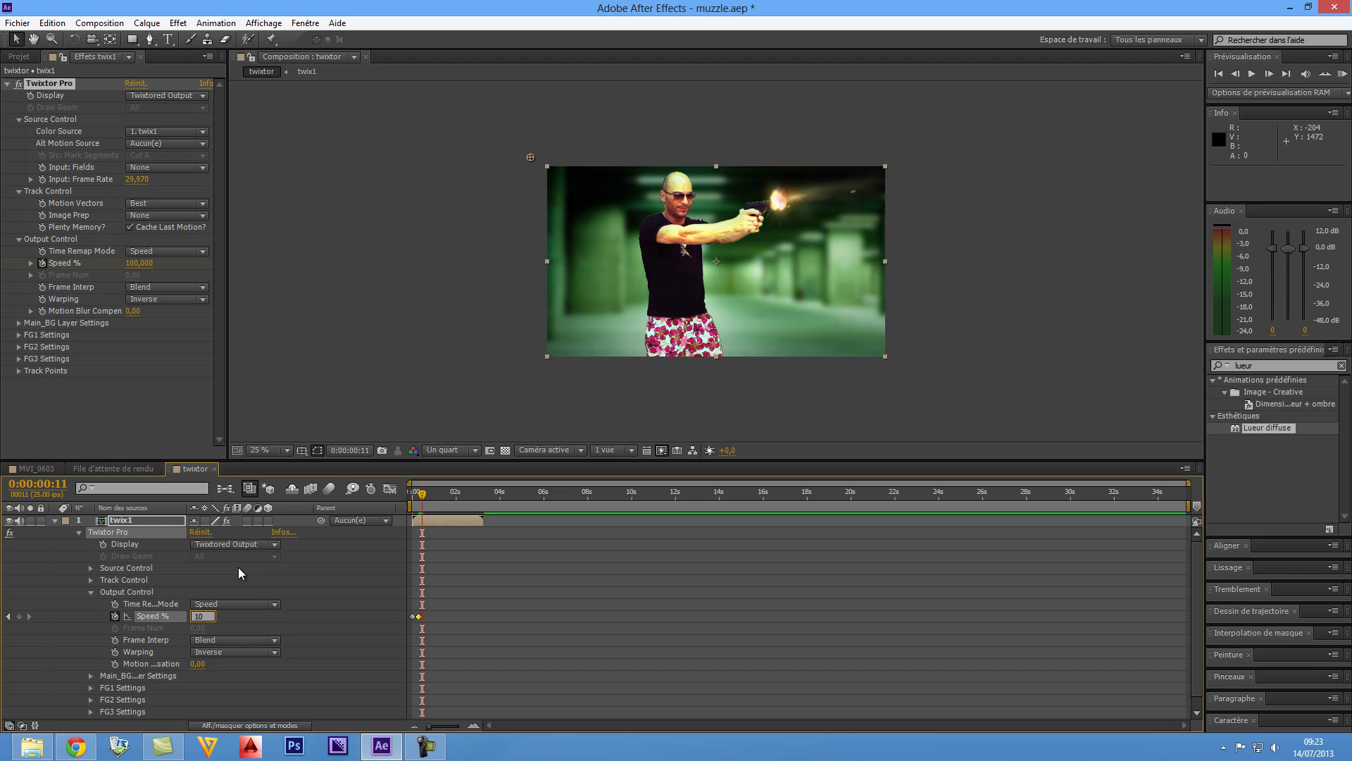
{"action": "key", "text": "Return"}
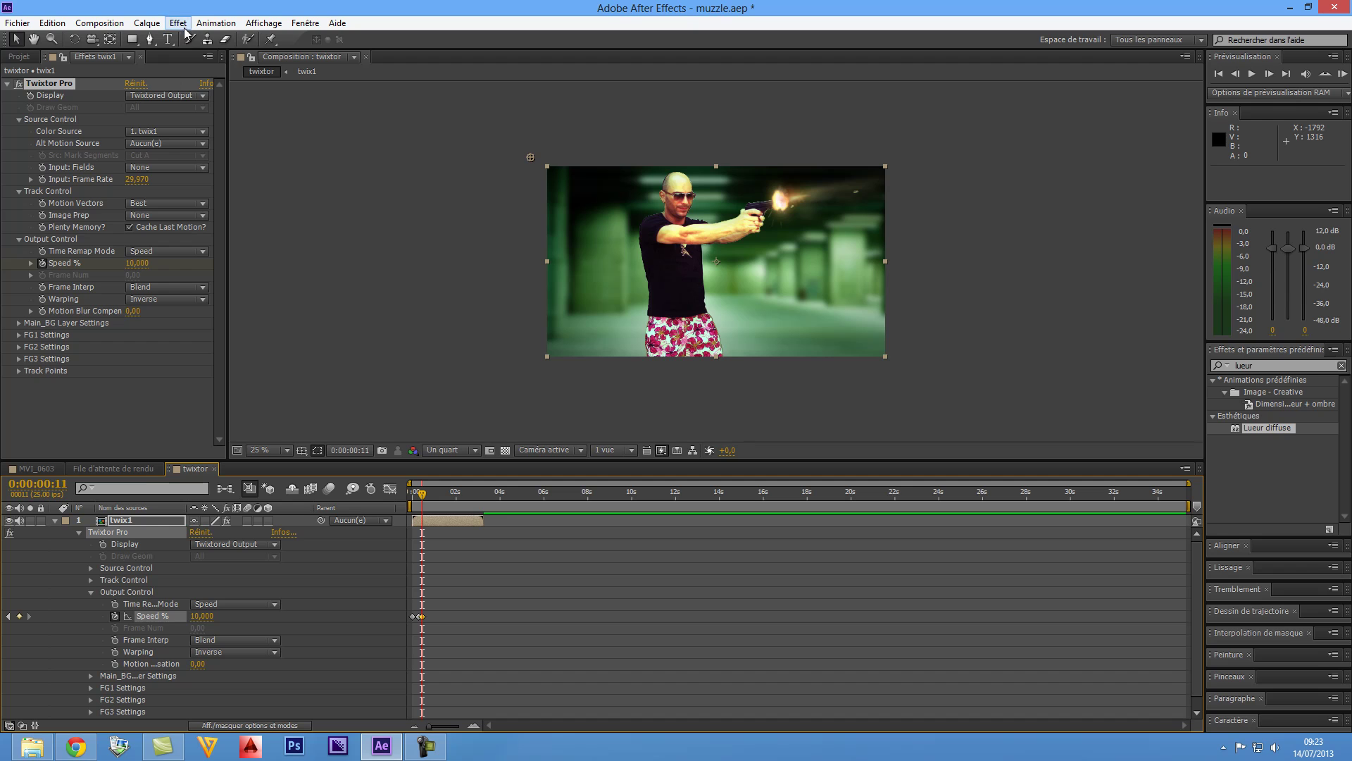
Step: Enable time remapping on the twix1 layer and extend its end to about 0:00:15:00
{"action": "left_click", "coordinate": [129, 524]}
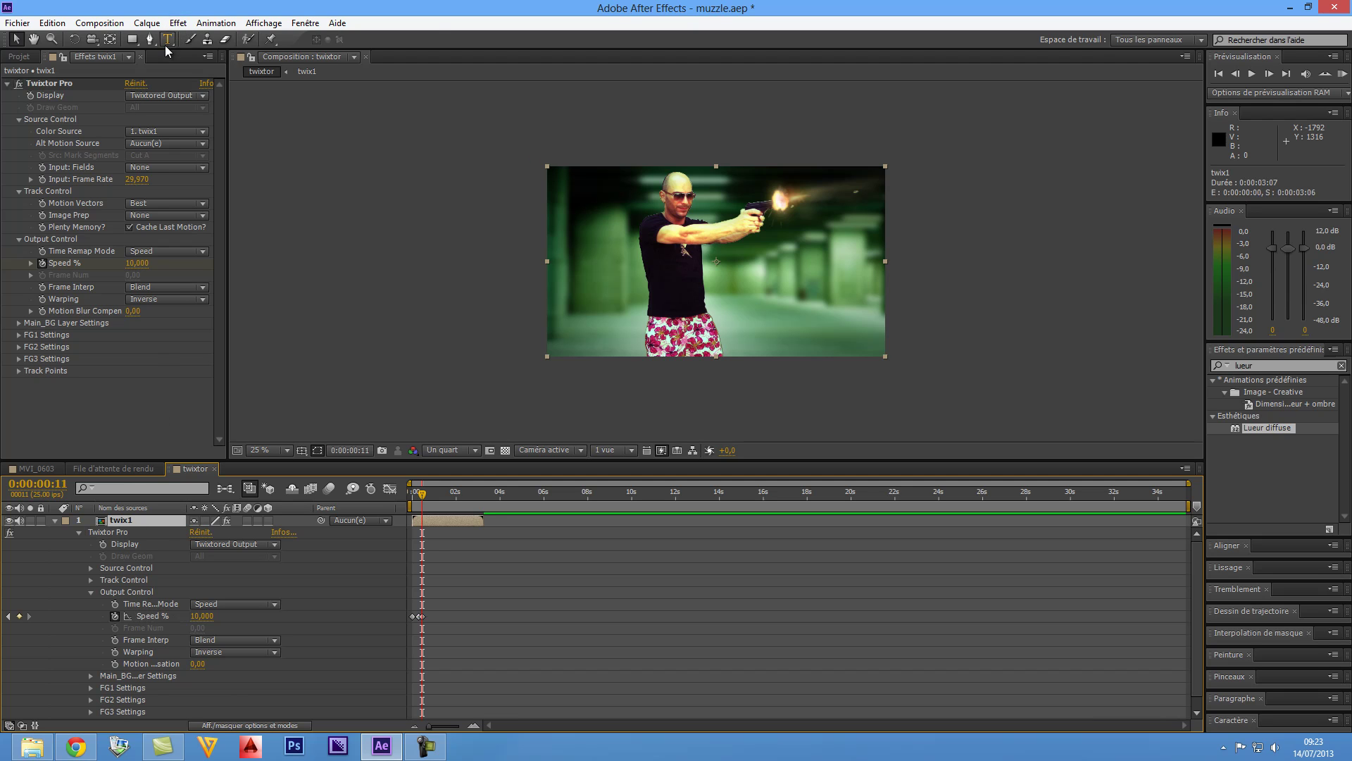
{"action": "left_click", "coordinate": [161, 26]}
{"action": "mouse_move", "coordinate": [225, 172]}
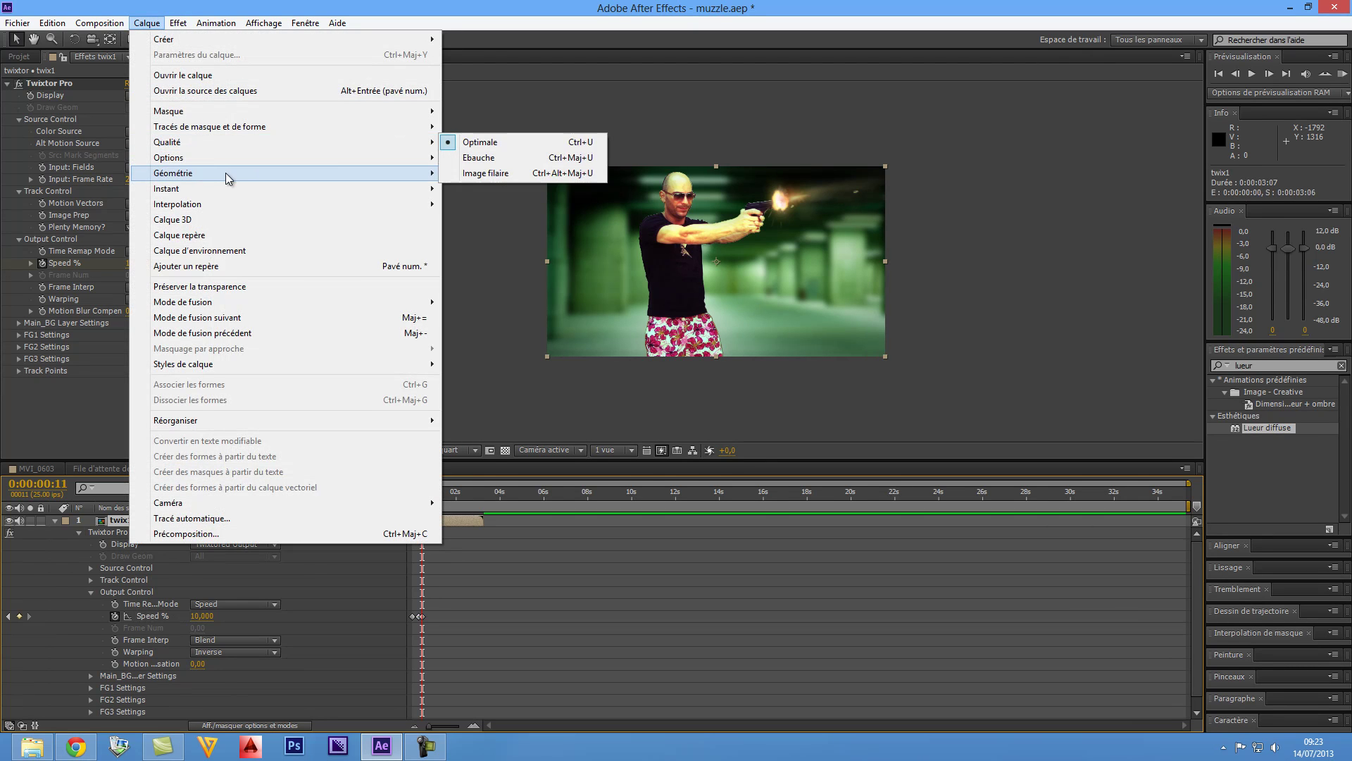
{"action": "mouse_move", "coordinate": [289, 187]}
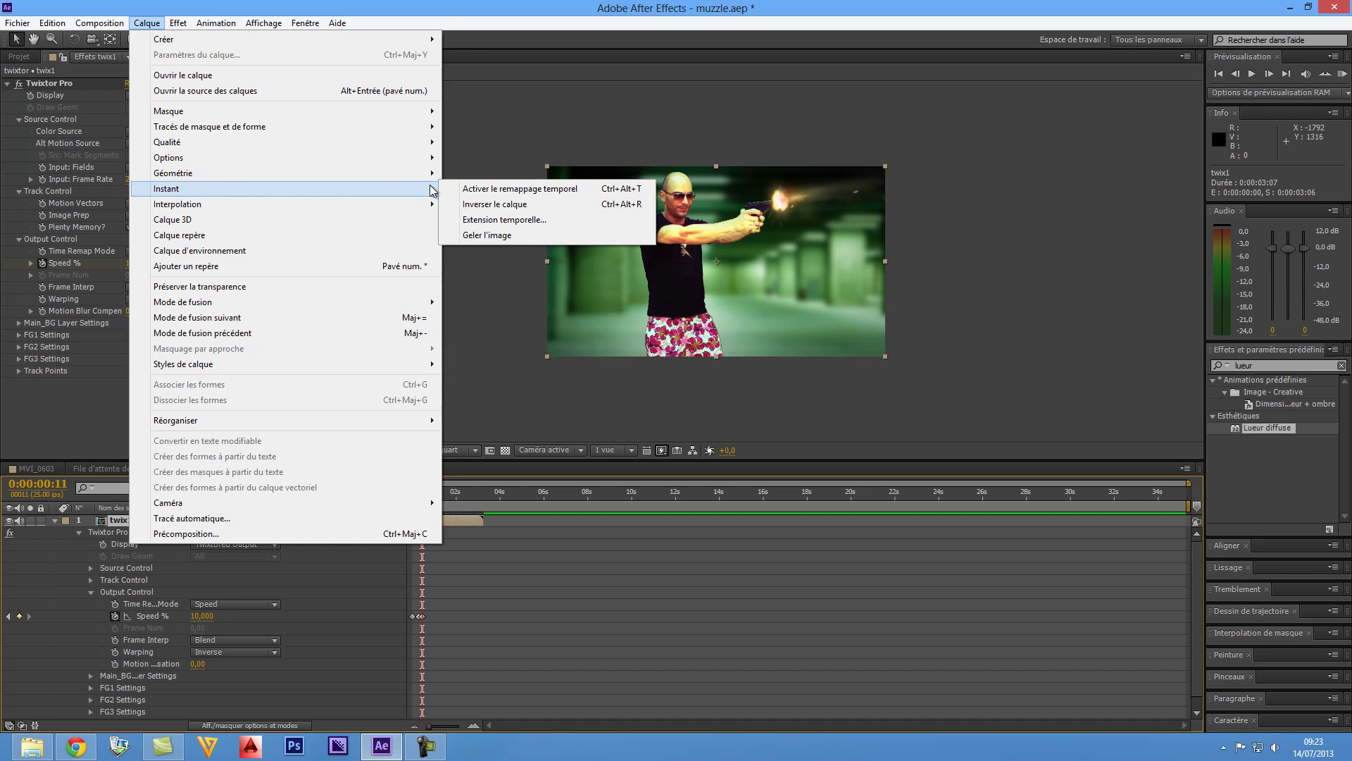
{"action": "left_click", "coordinate": [479, 188]}
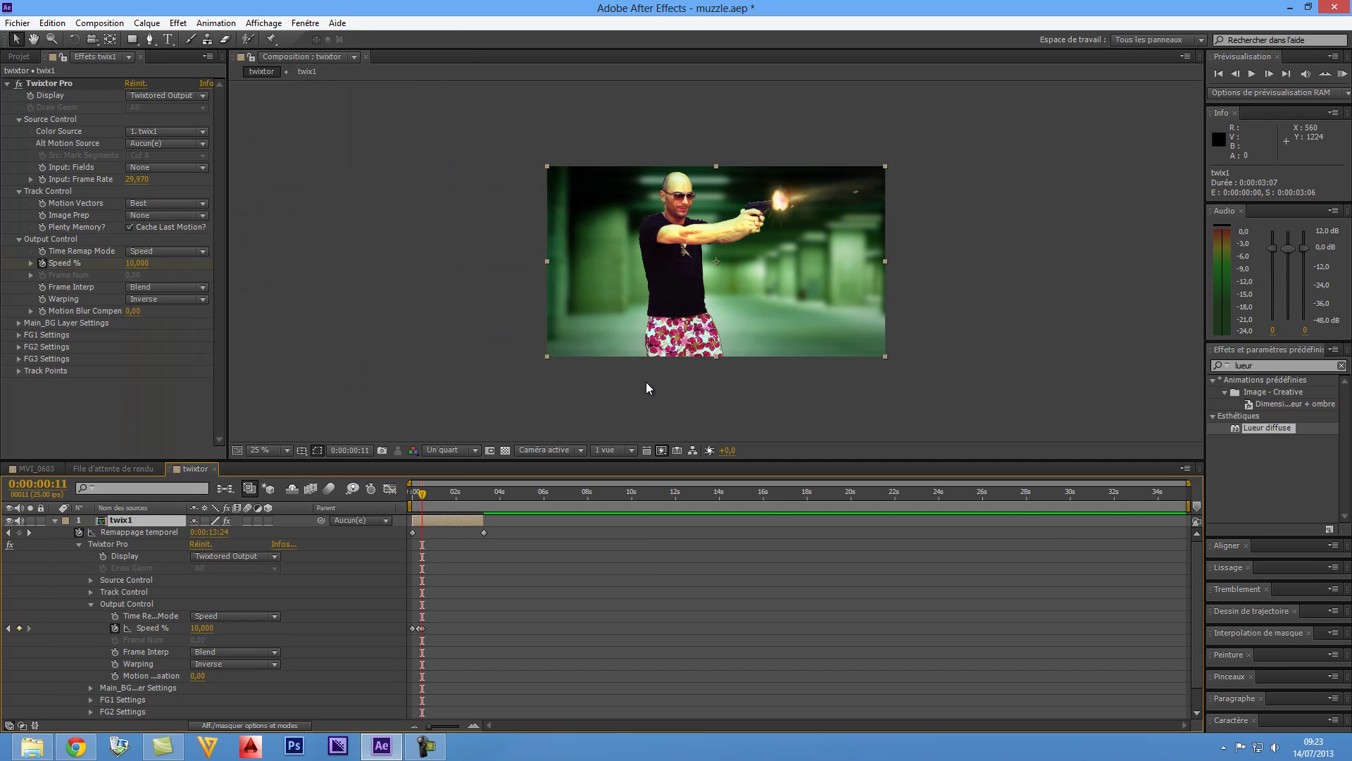
{"action": "left_click_drag", "start_coordinate": [483, 519], "coordinate": [747, 519]}
Step: Move the second Speed % keyframe to about 0:00:02:19, the third to 0:00:08:12, and extend twix1 to a duration of 0:00:24:05
{"action": "left_click", "coordinate": [422, 627]}
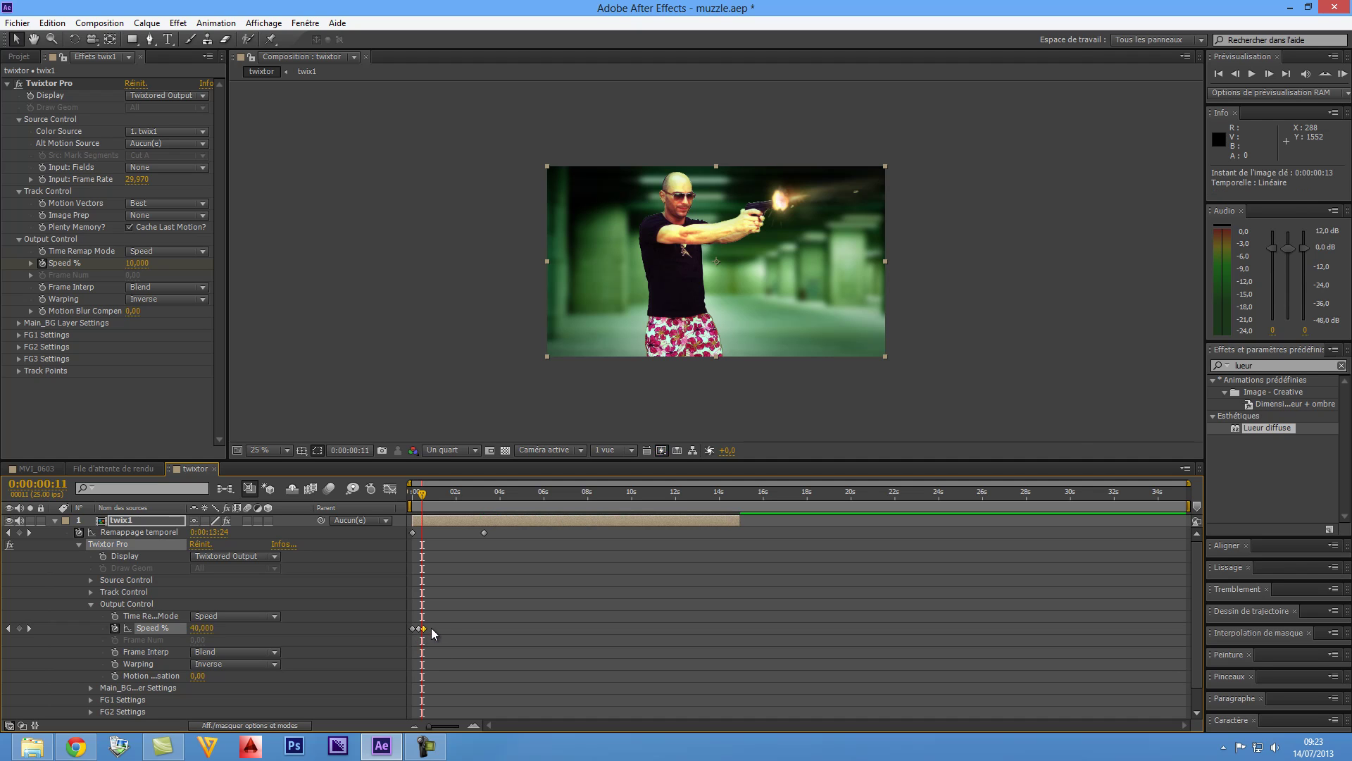
{"action": "left_click_drag", "start_coordinate": [423, 627], "coordinate": [531, 628]}
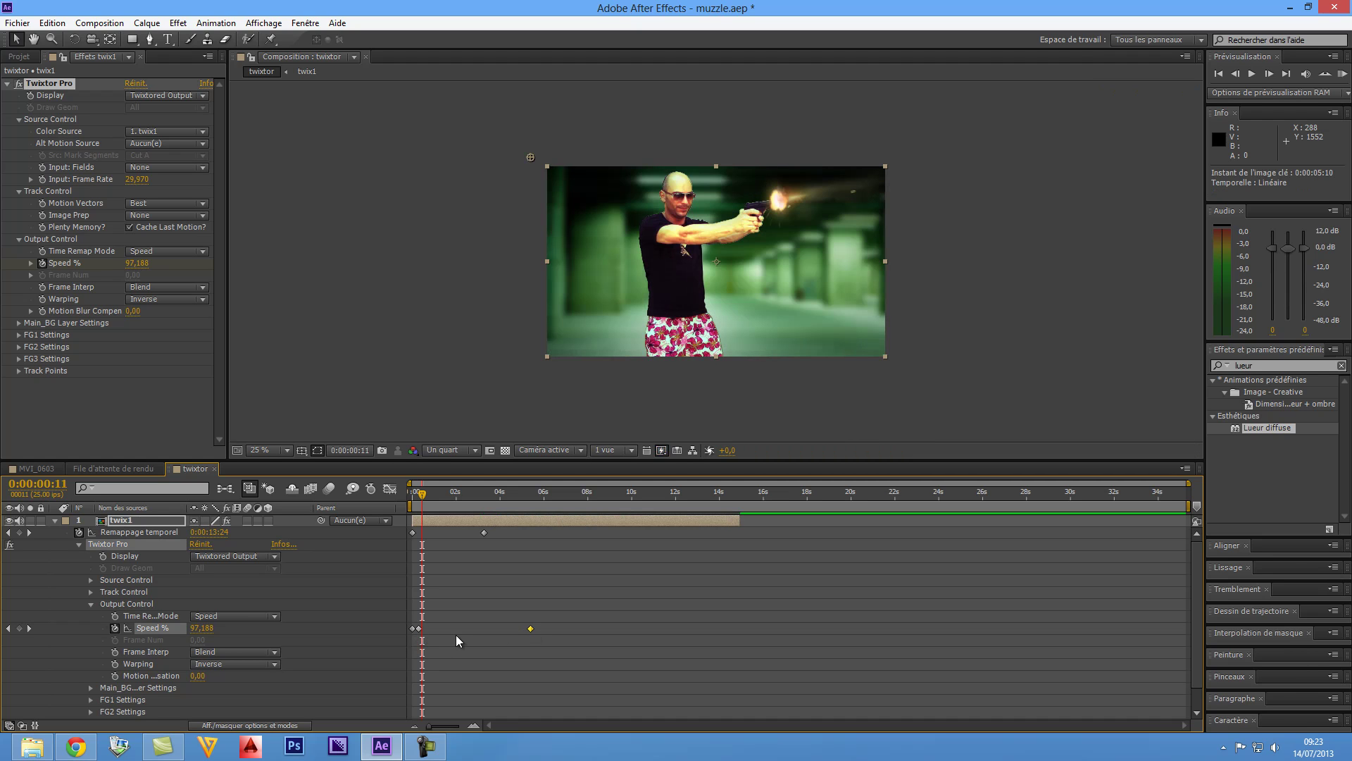
{"action": "left_click_drag", "start_coordinate": [420, 627], "coordinate": [441, 628]}
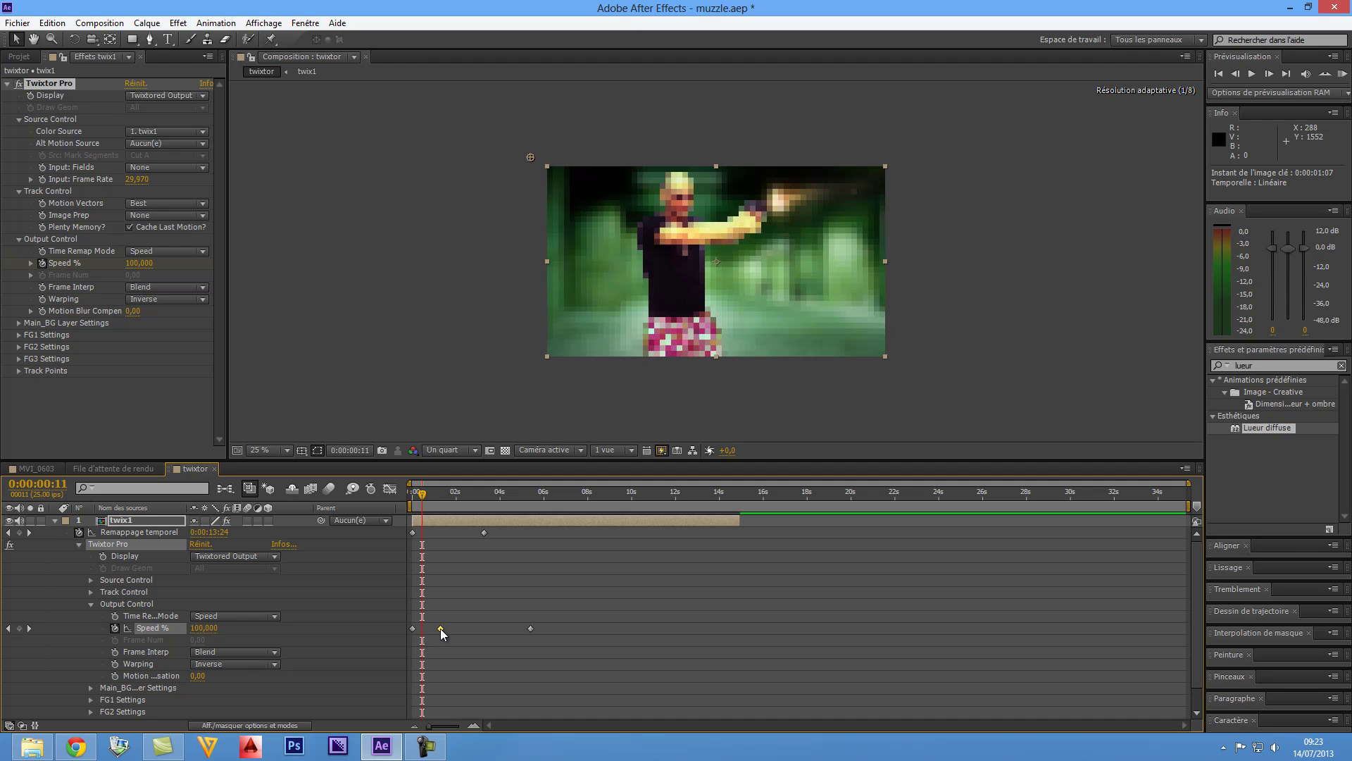
{"action": "left_click", "coordinate": [737, 522]}
{"action": "left_click_drag", "start_coordinate": [738, 521], "coordinate": [942, 546]}
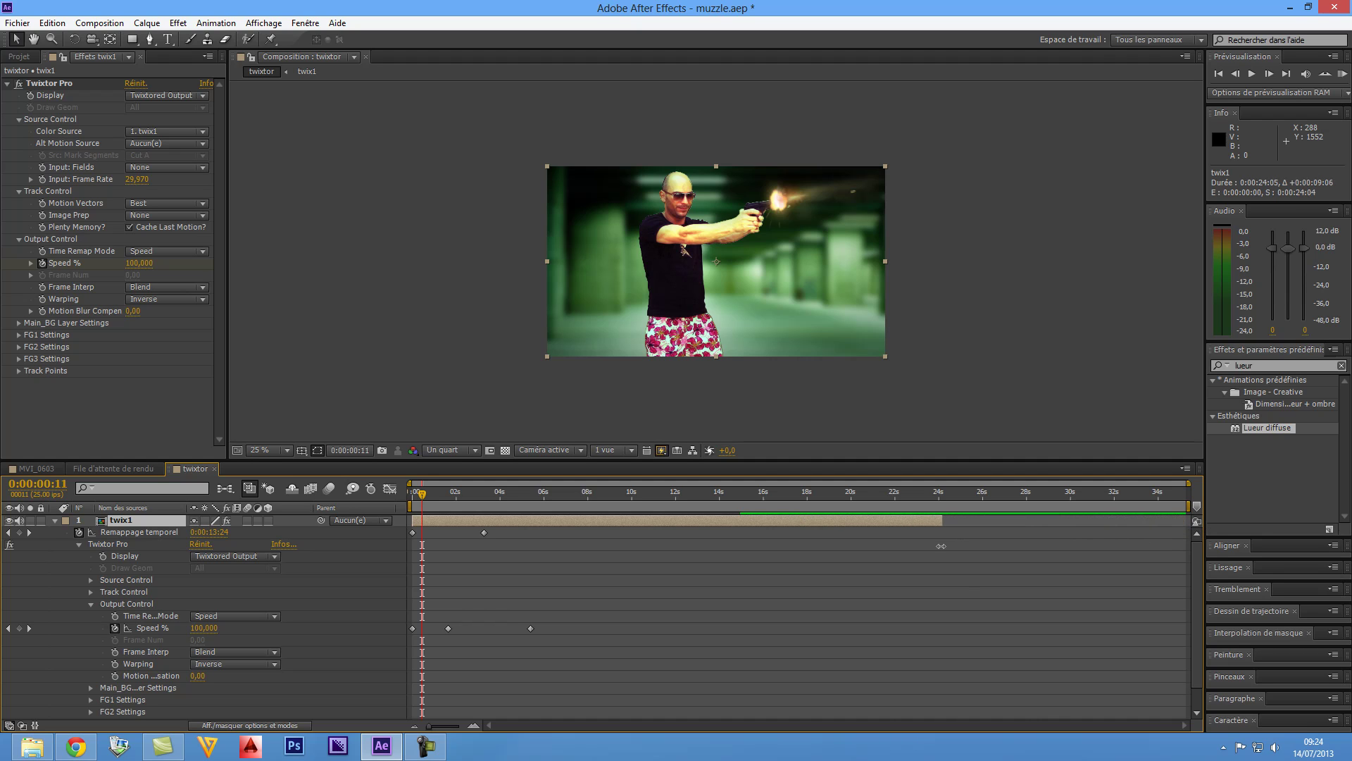
{"action": "left_click_drag", "start_coordinate": [446, 628], "coordinate": [586, 628]}
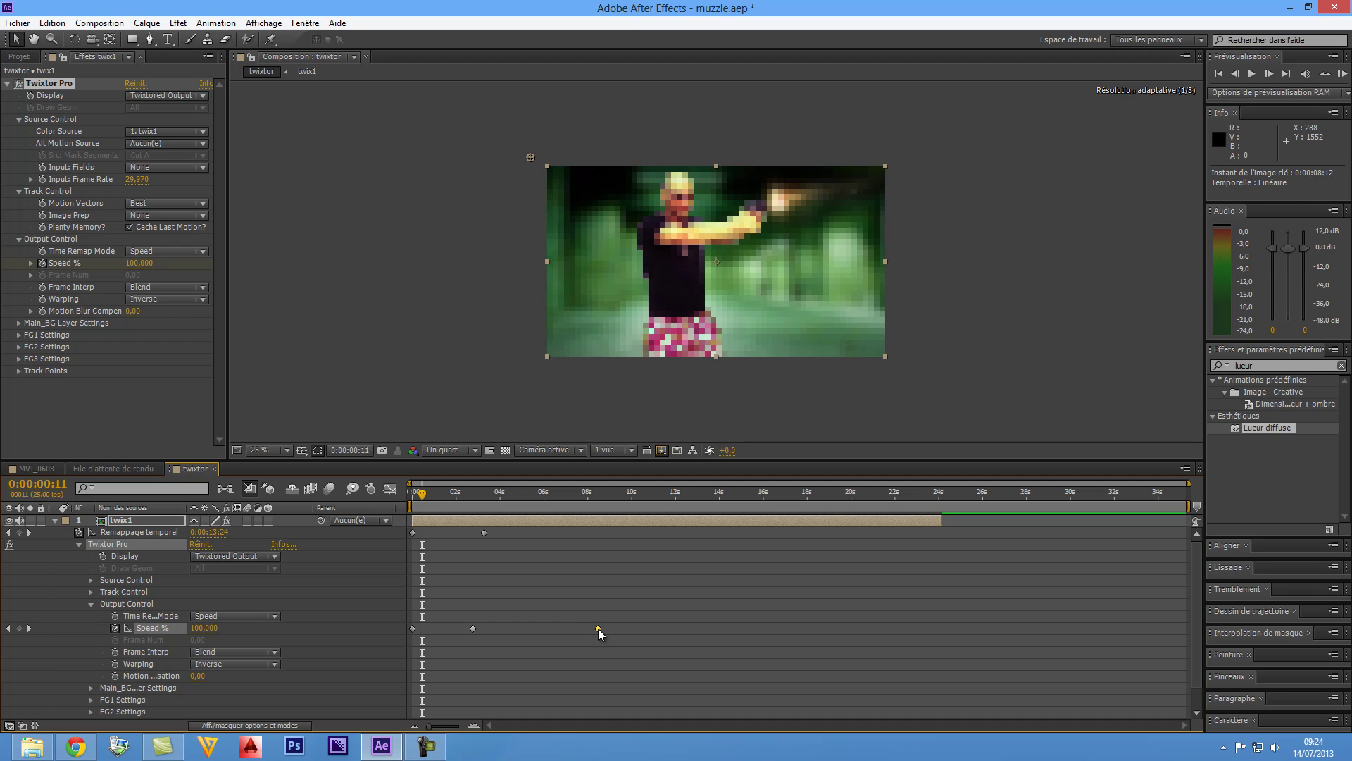
Step: Play a RAM preview of the twixtor composition to examine the slowed gunshot
{"action": "left_click", "coordinate": [1341, 74]}
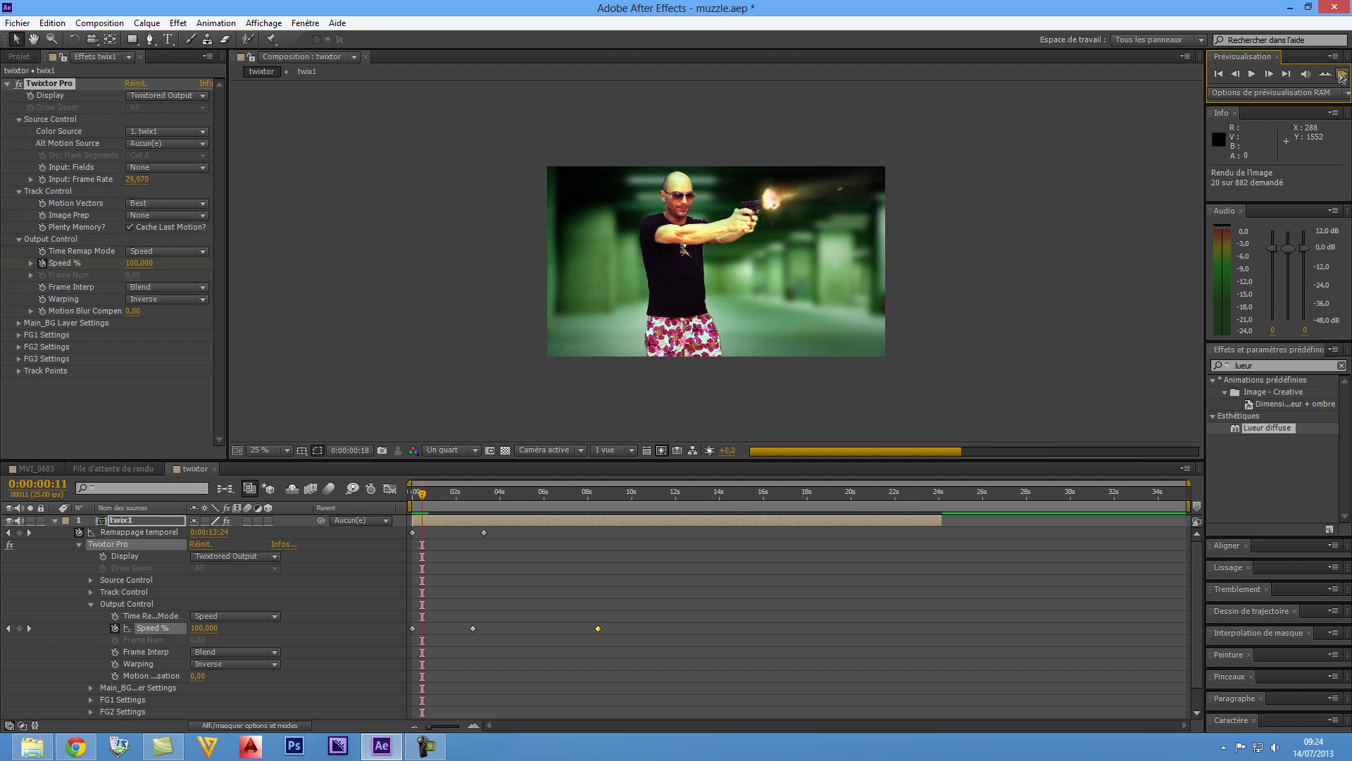
{"action": "left_click", "coordinate": [1343, 76]}
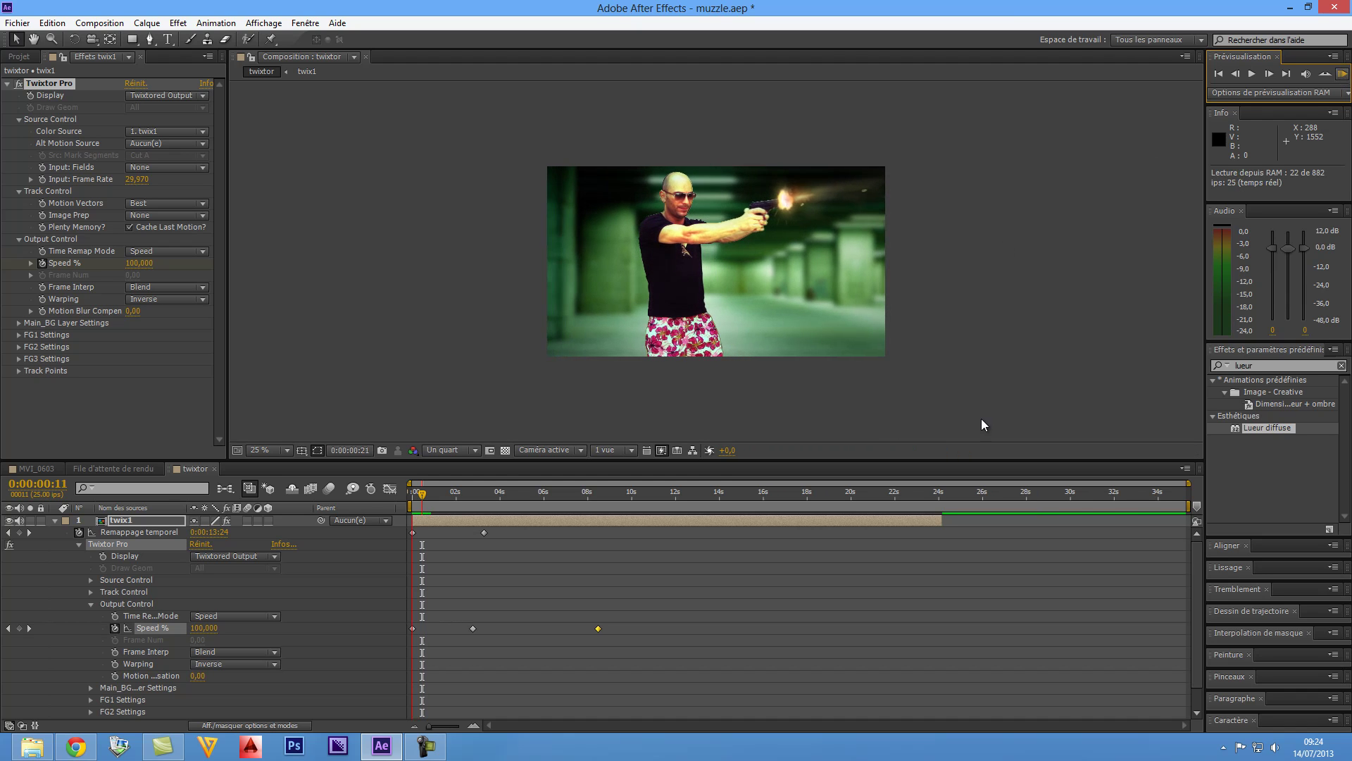
Step: Move the second Speed % keyframe to 0:00:00:22 and the third to 0:00:05:05, and run a RAM preview
{"action": "left_click", "coordinate": [526, 589]}
{"action": "left_click_drag", "start_coordinate": [472, 628], "coordinate": [430, 628]}
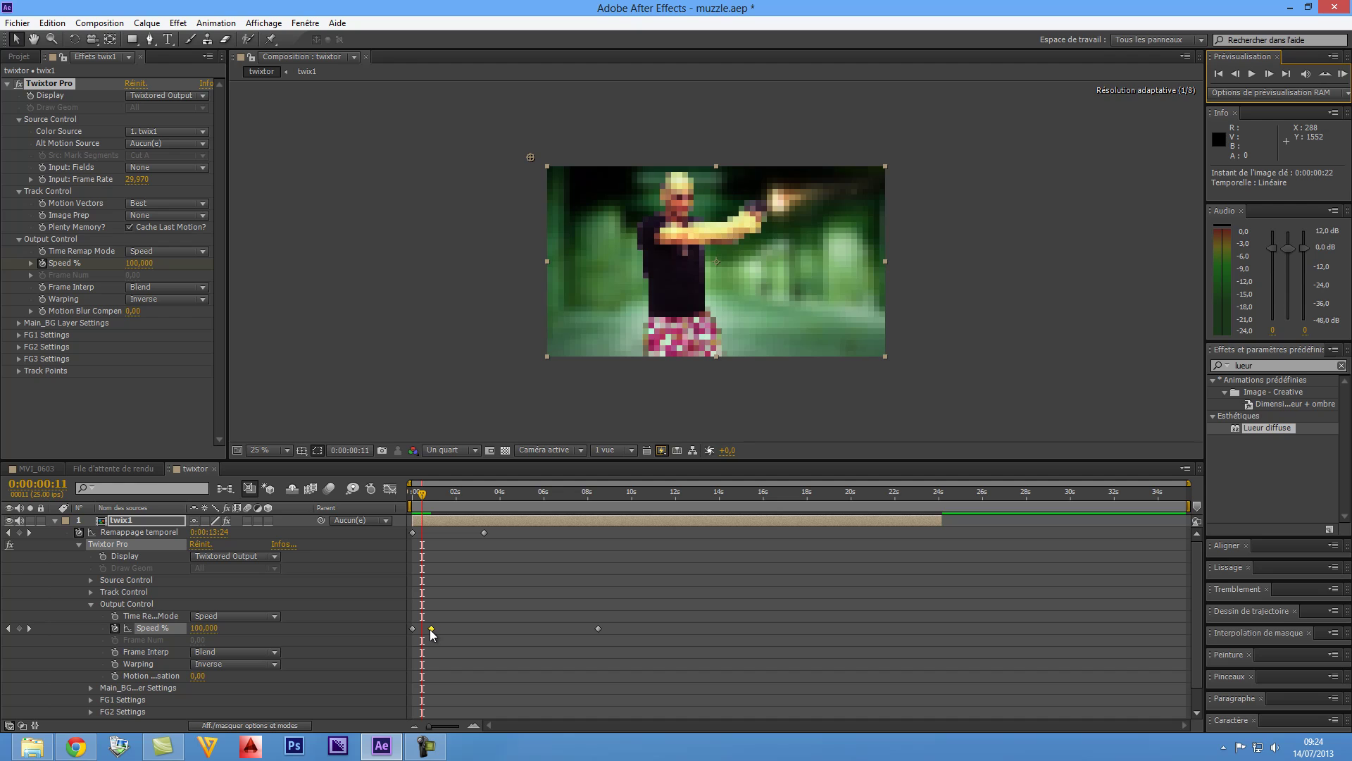
{"action": "left_click_drag", "start_coordinate": [581, 628], "coordinate": [521, 633]}
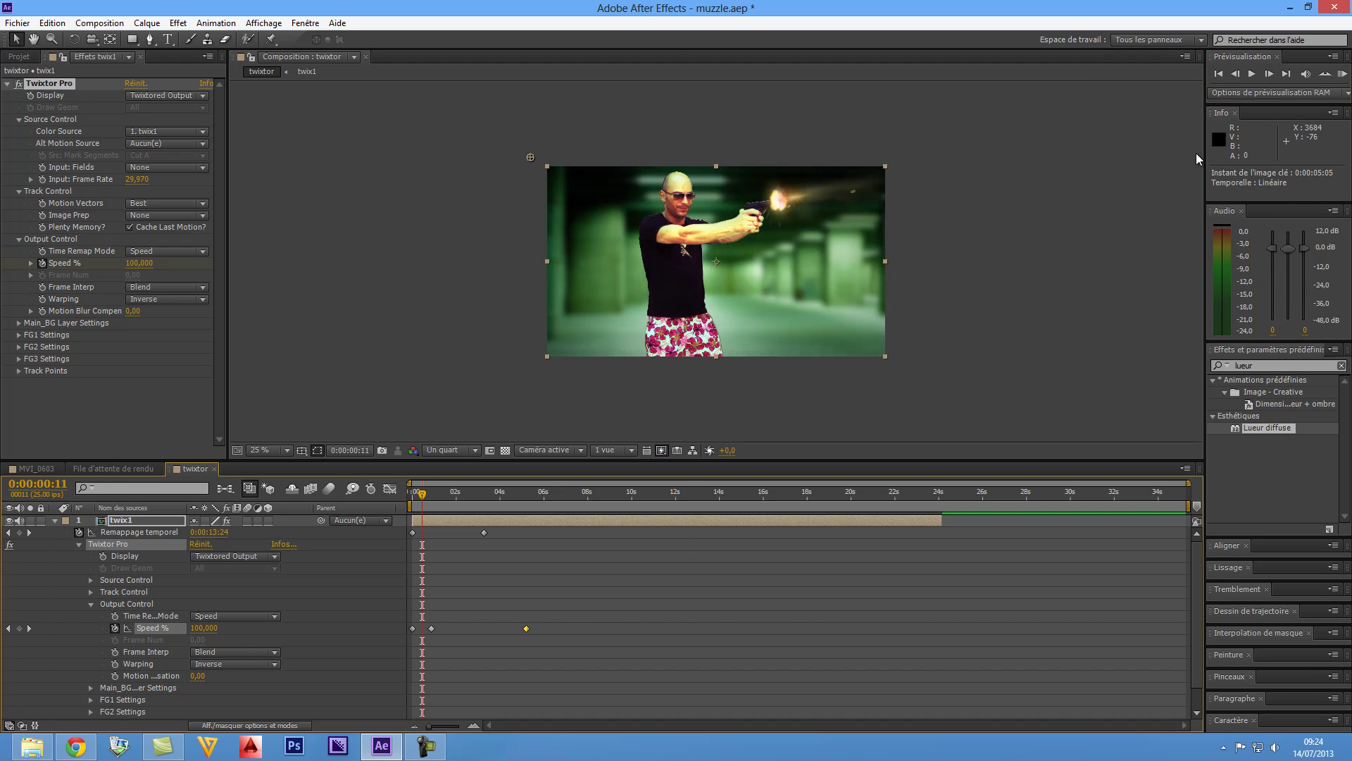
{"action": "left_click", "coordinate": [1341, 78]}
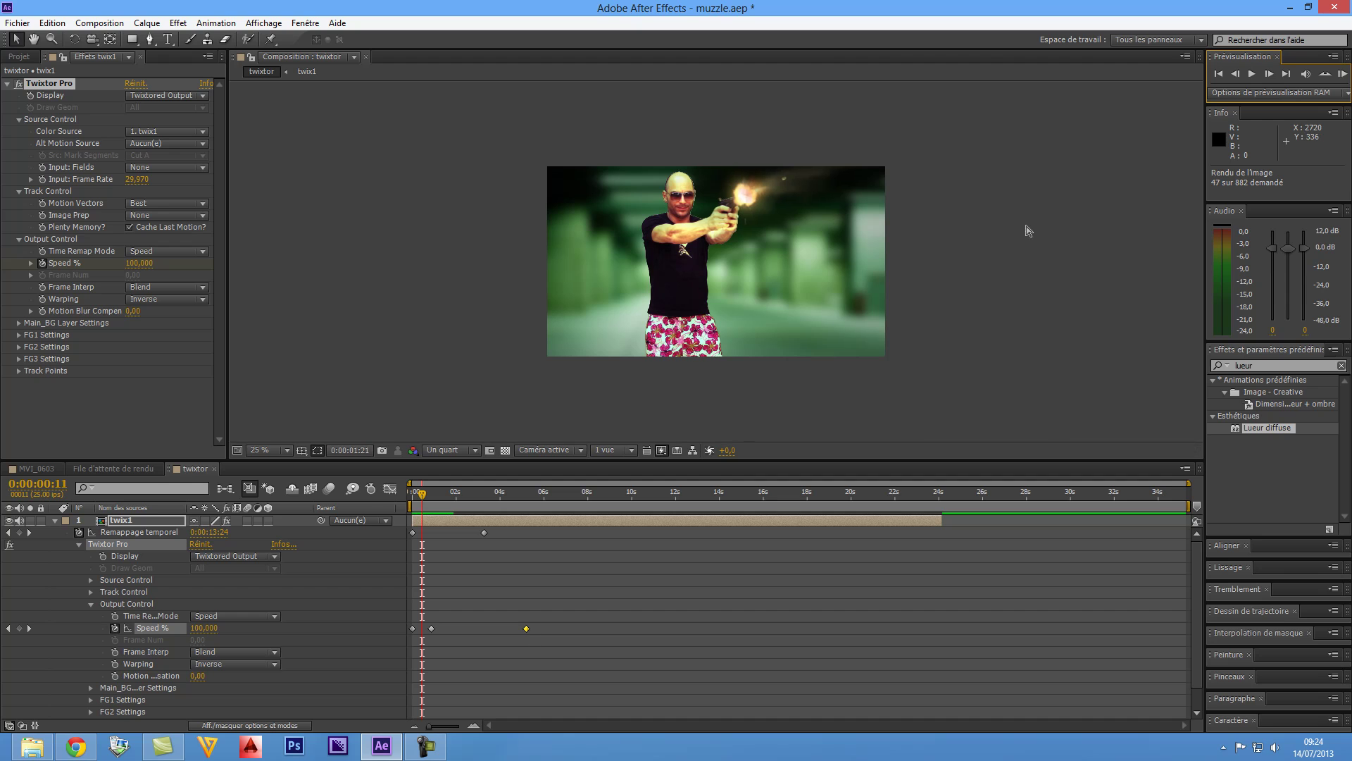
{"action": "left_click", "coordinate": [1343, 77]}
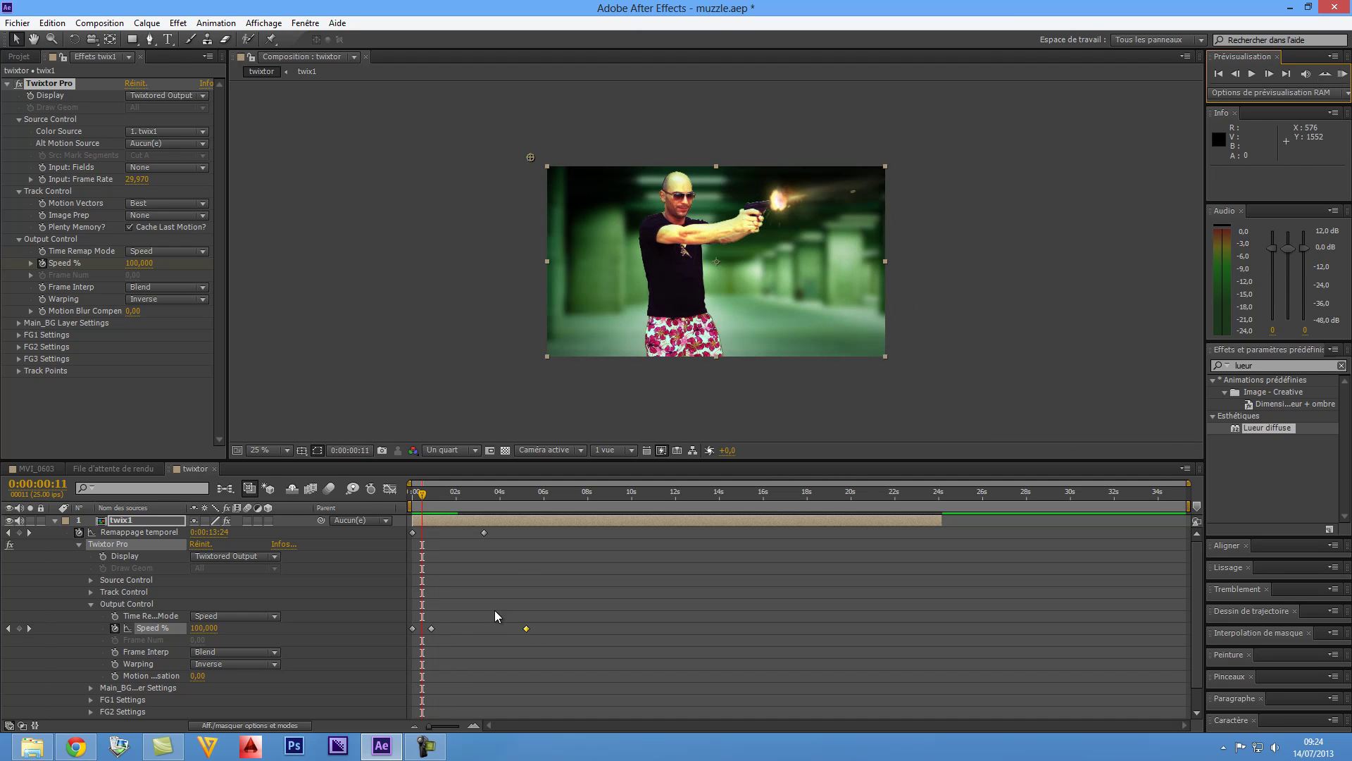
Step: Keyframe Twixtor Pro's Speed % at 10 at 0:00:01:05, just after the second keyframe
{"action": "left_click", "coordinate": [438, 628]}
{"action": "left_click", "coordinate": [447, 494]}
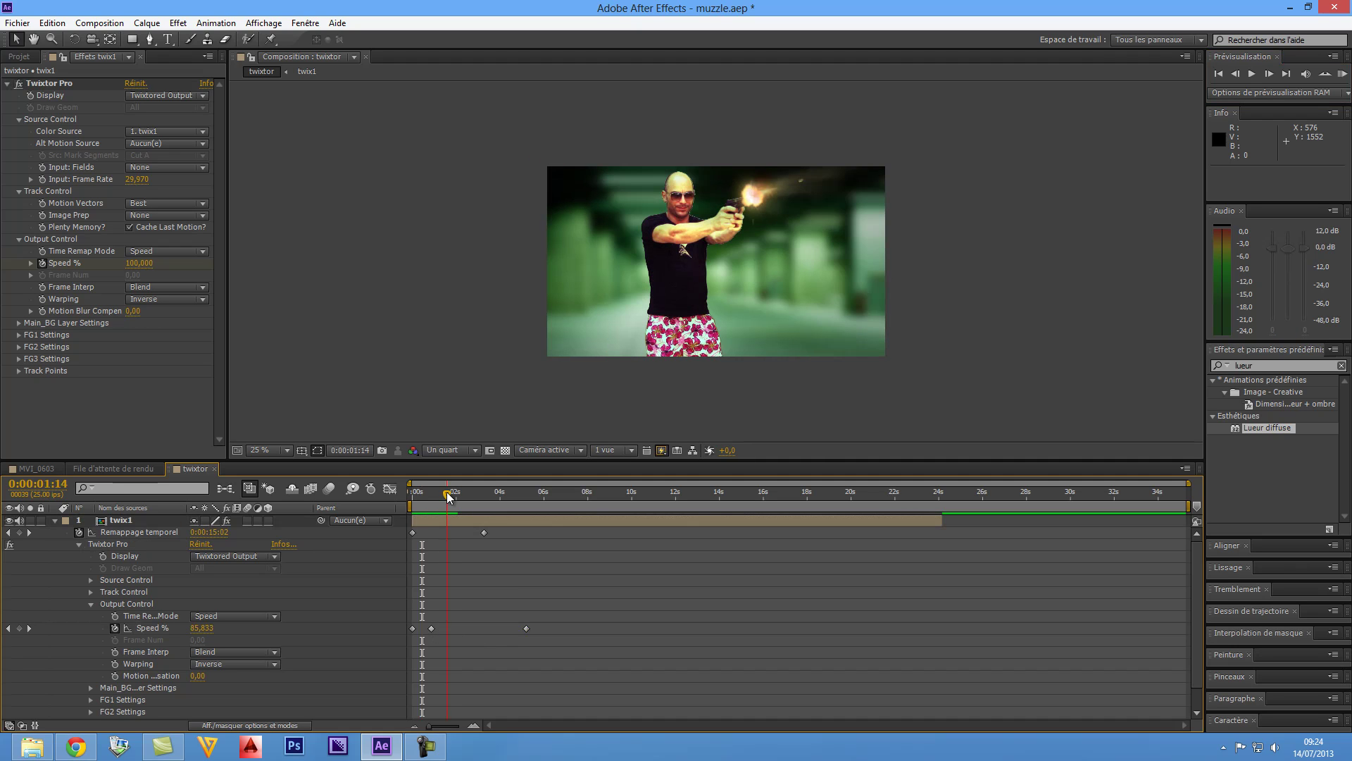
{"action": "left_click_drag", "start_coordinate": [447, 493], "coordinate": [437, 498]}
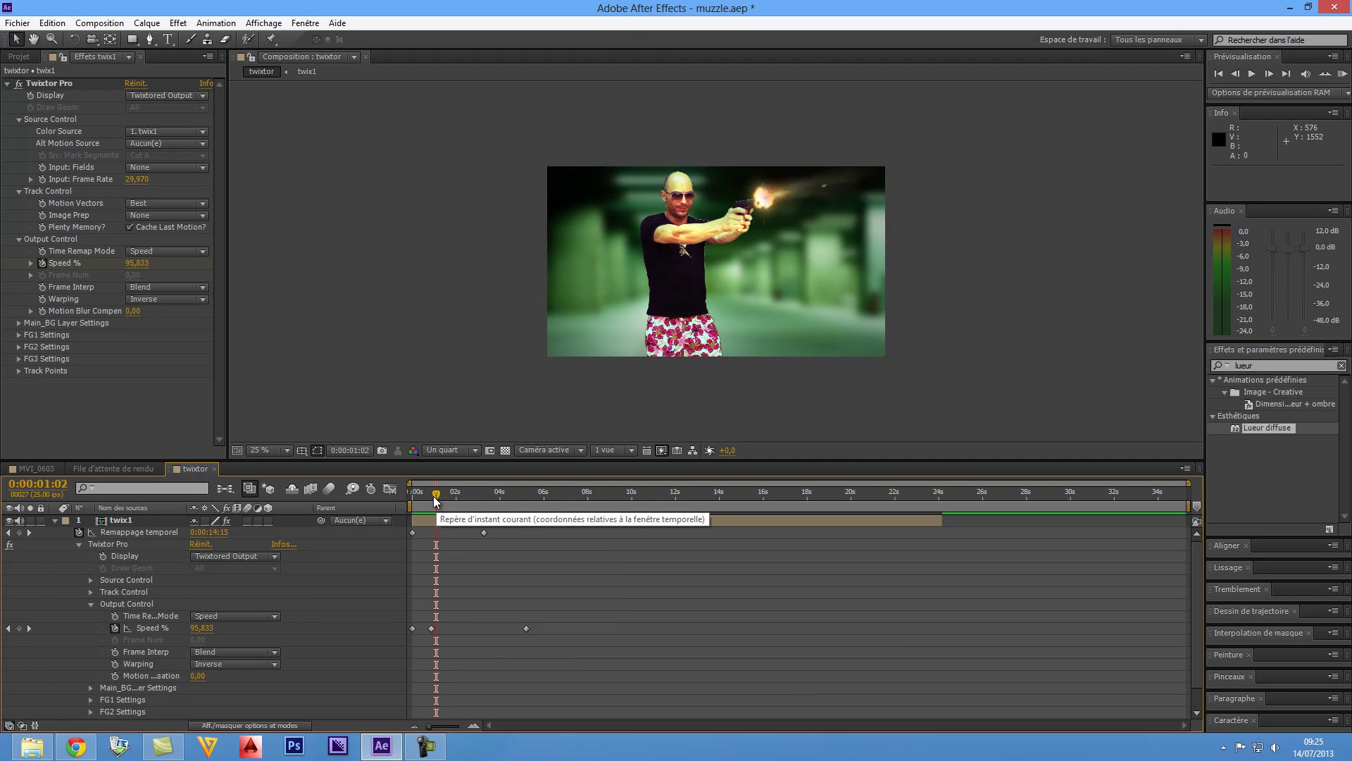
{"action": "left_click_drag", "start_coordinate": [434, 498], "coordinate": [438, 499]}
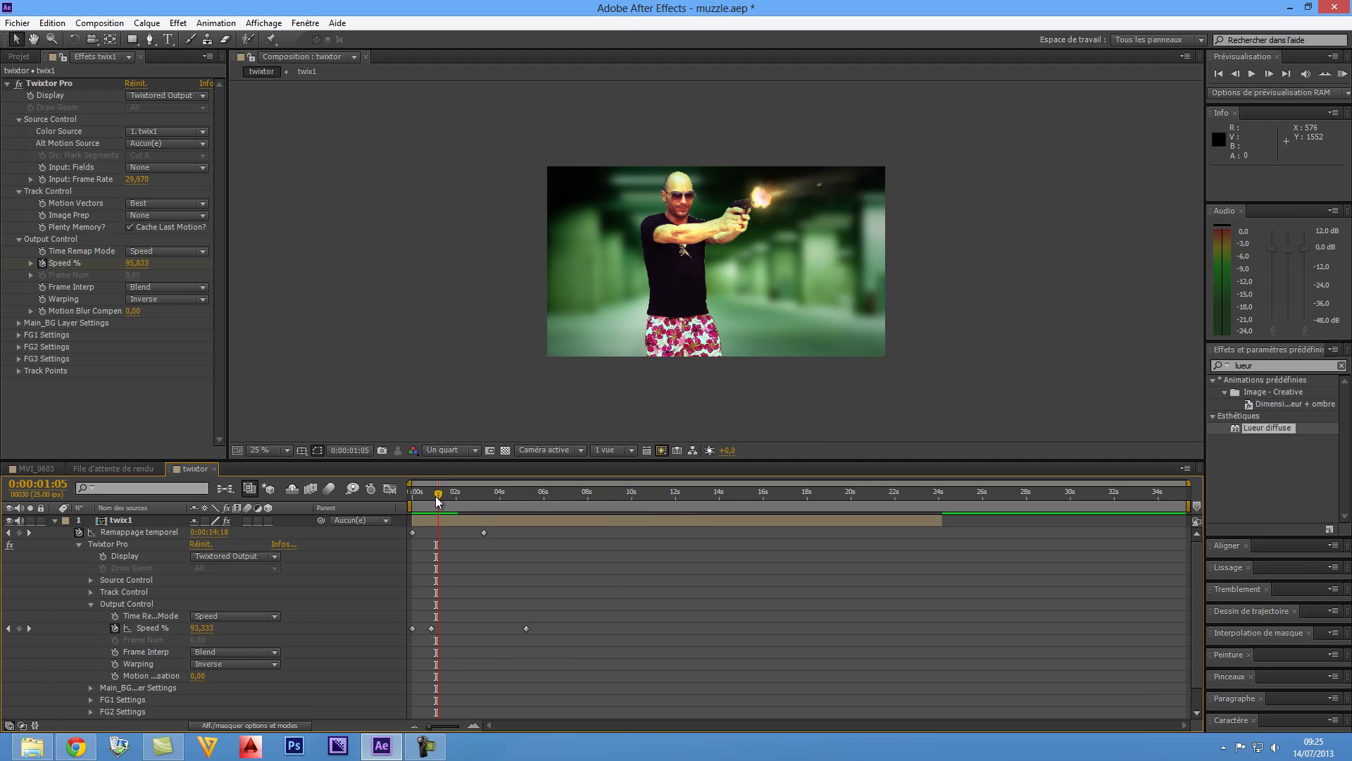
{"action": "left_click", "coordinate": [202, 627]}
{"action": "type", "text": "10"}
{"action": "key", "text": "Return"}
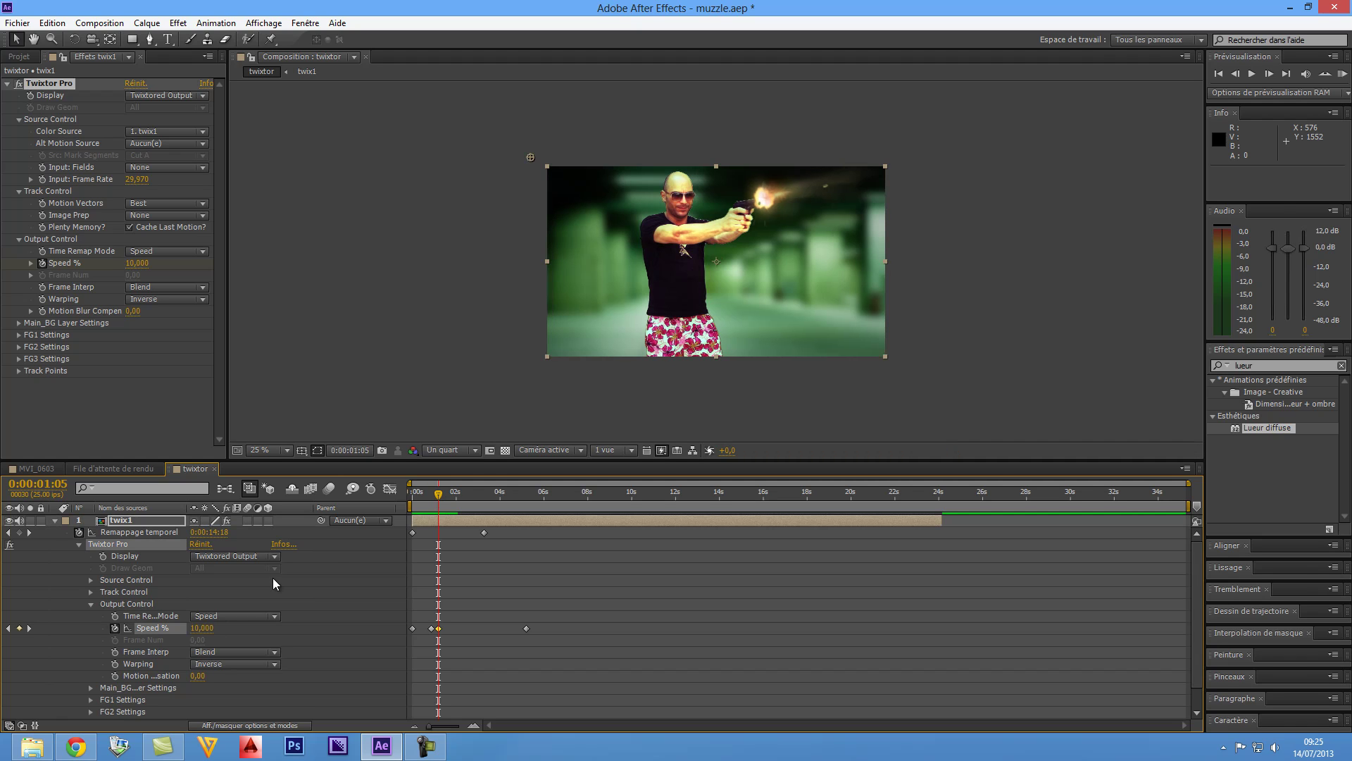
Step: Play a RAM preview of the twixtor composition from 0:00:00:00 to examine the new slowdown
{"action": "left_click_drag", "start_coordinate": [438, 495], "coordinate": [448, 501]}
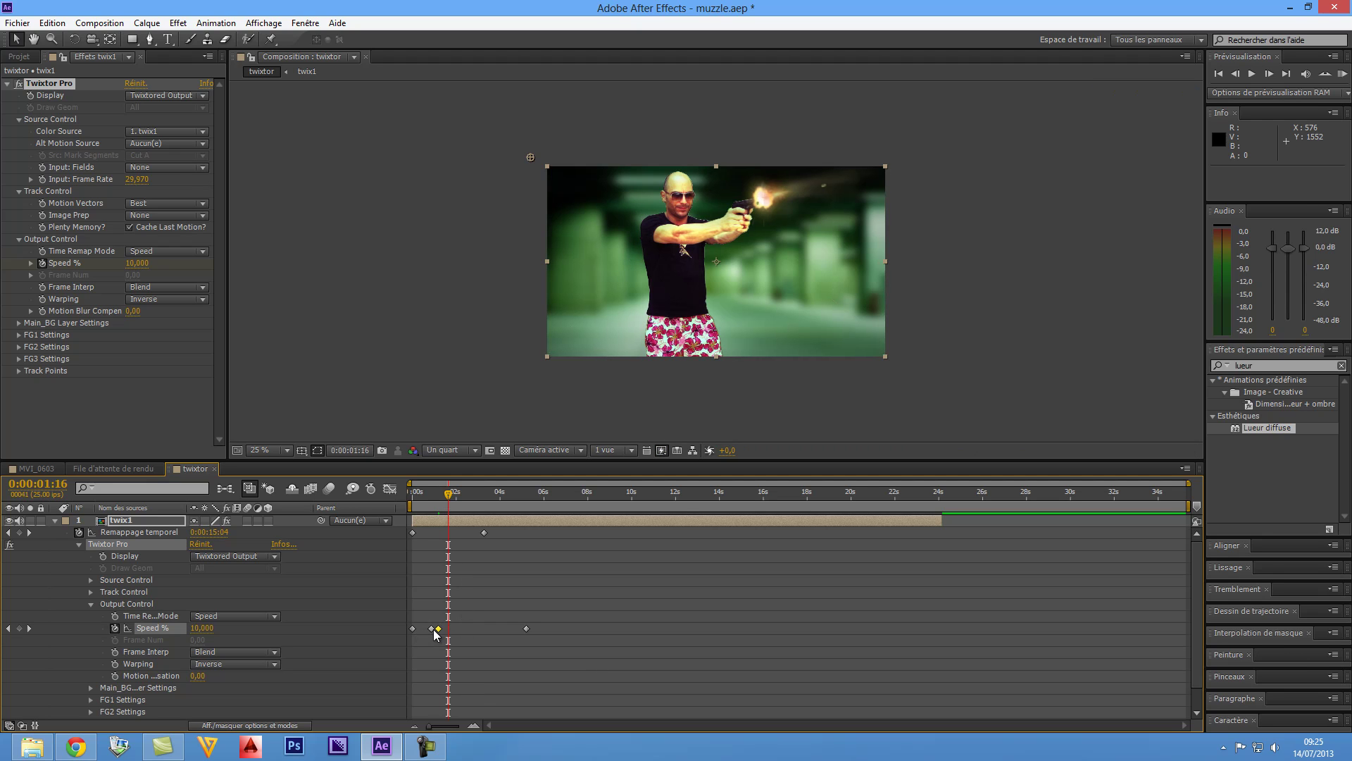
{"action": "mouse_move", "coordinate": [435, 633]}
{"action": "left_click_drag", "start_coordinate": [445, 510], "coordinate": [412, 497]}
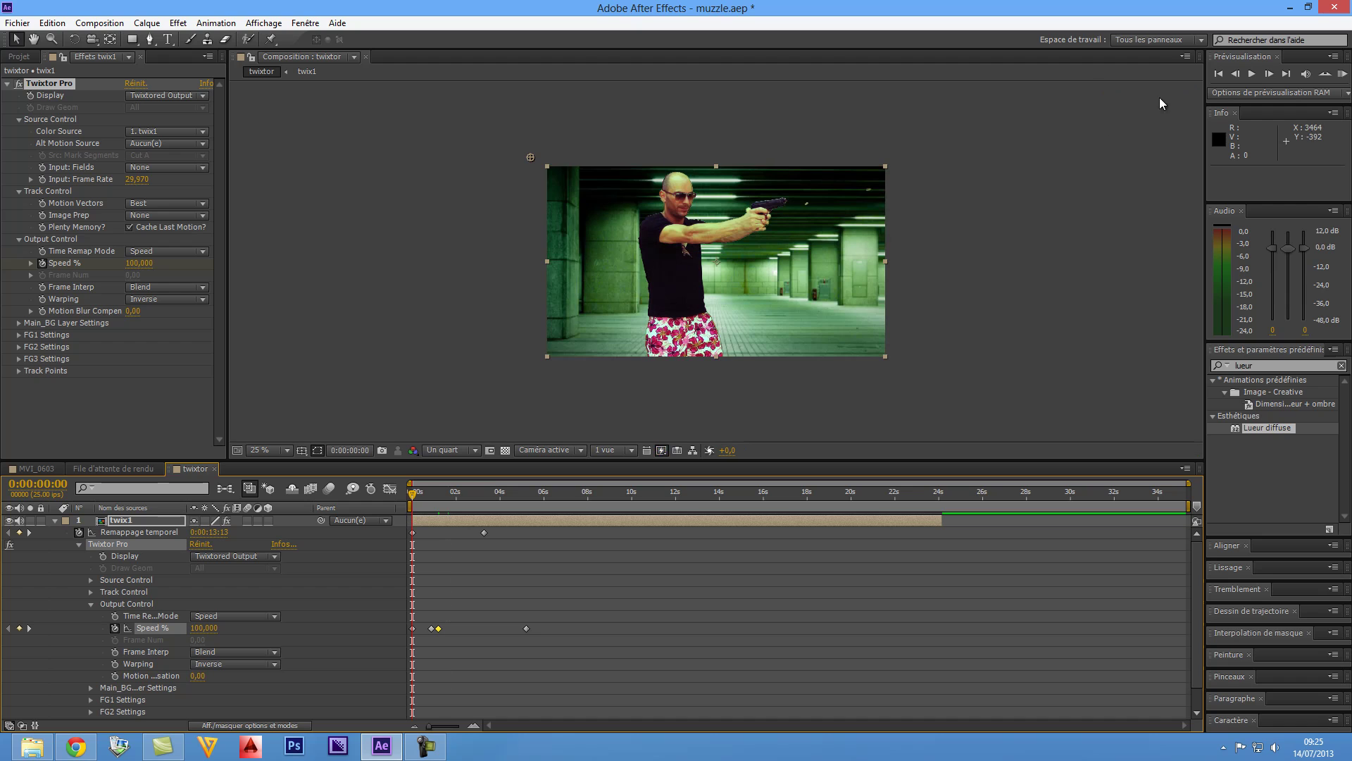
{"action": "left_click", "coordinate": [1341, 74]}
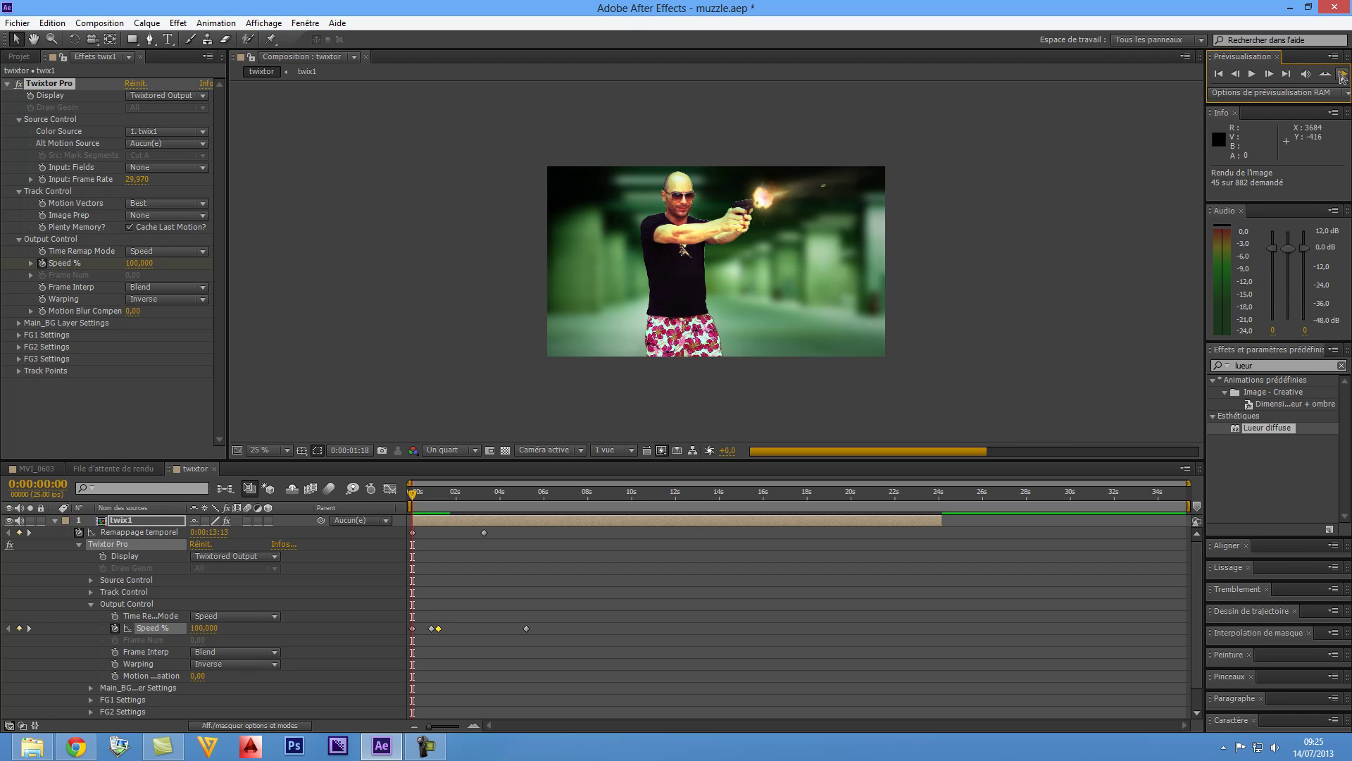
{"action": "left_click", "coordinate": [1342, 75]}
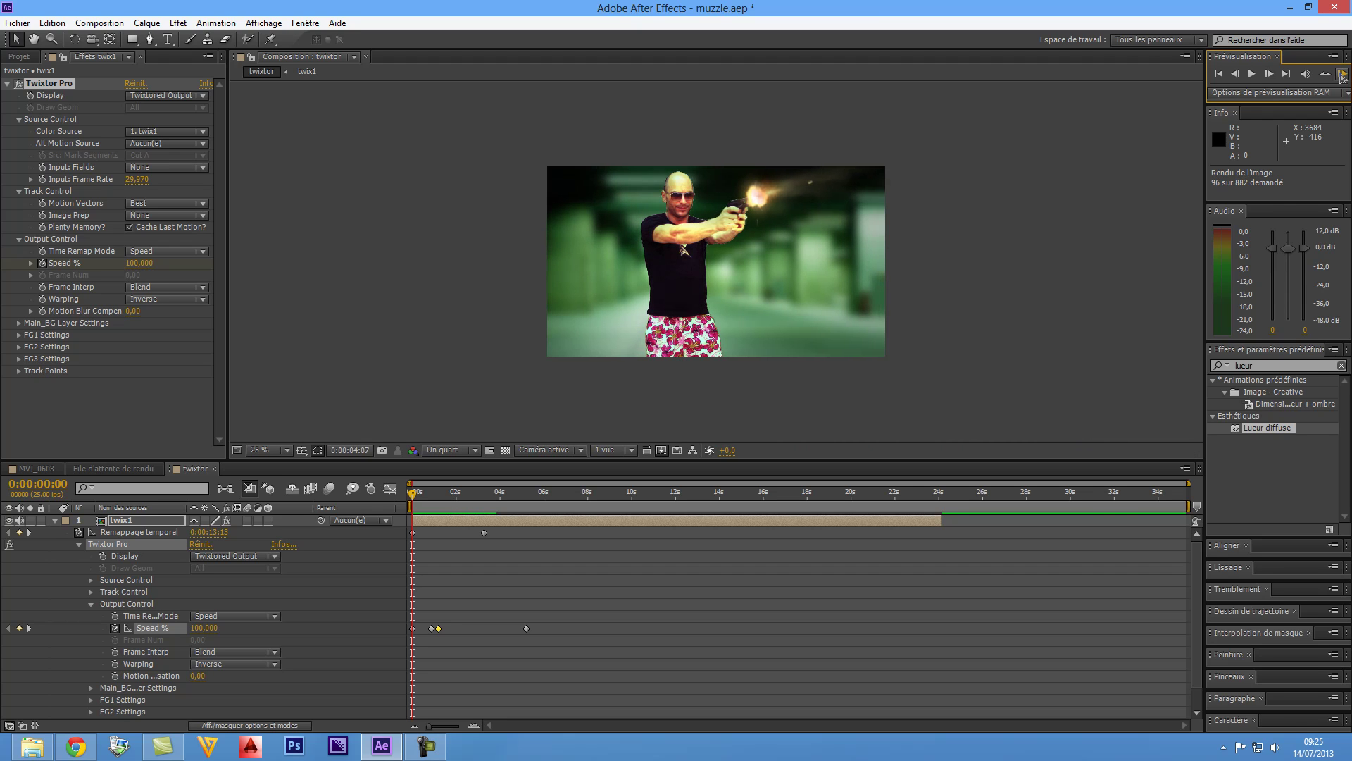
{"action": "left_click", "coordinate": [1342, 77]}
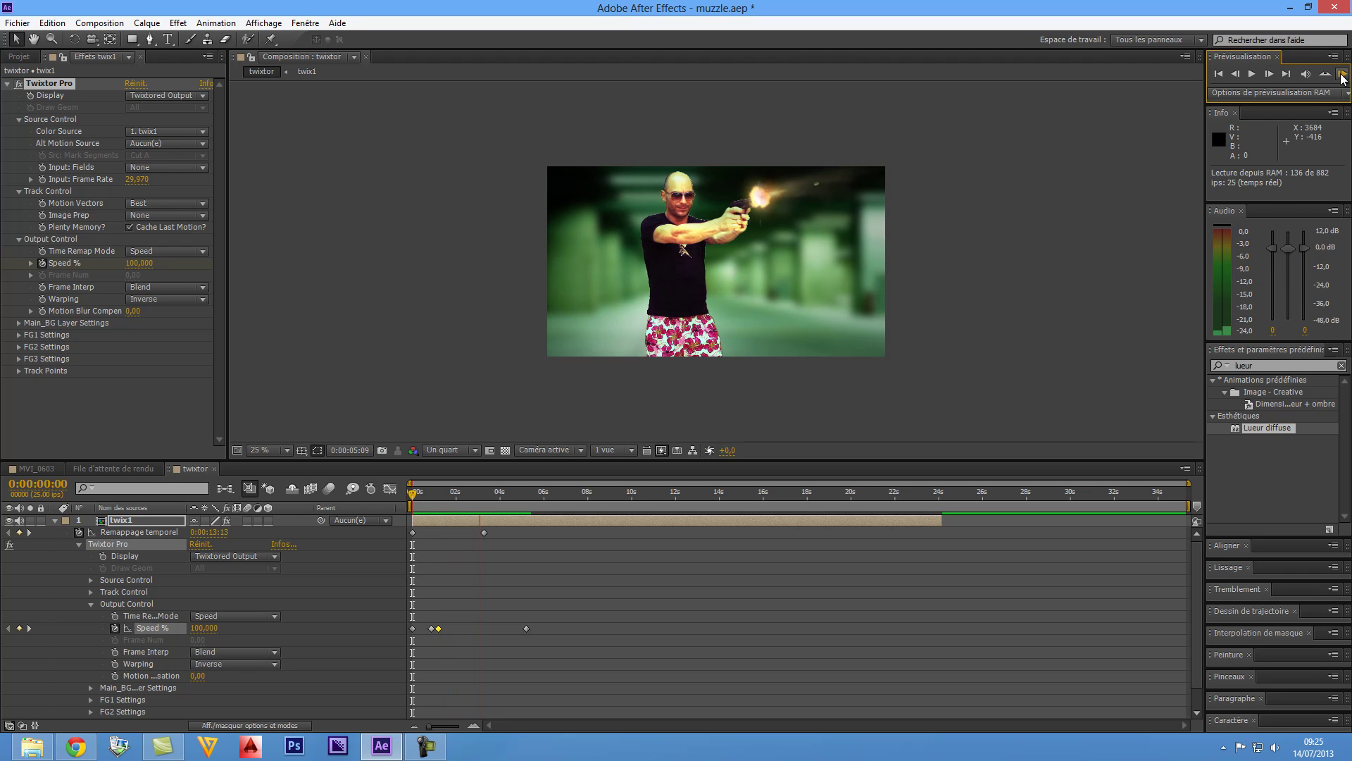
{"action": "left_click", "coordinate": [1342, 76]}
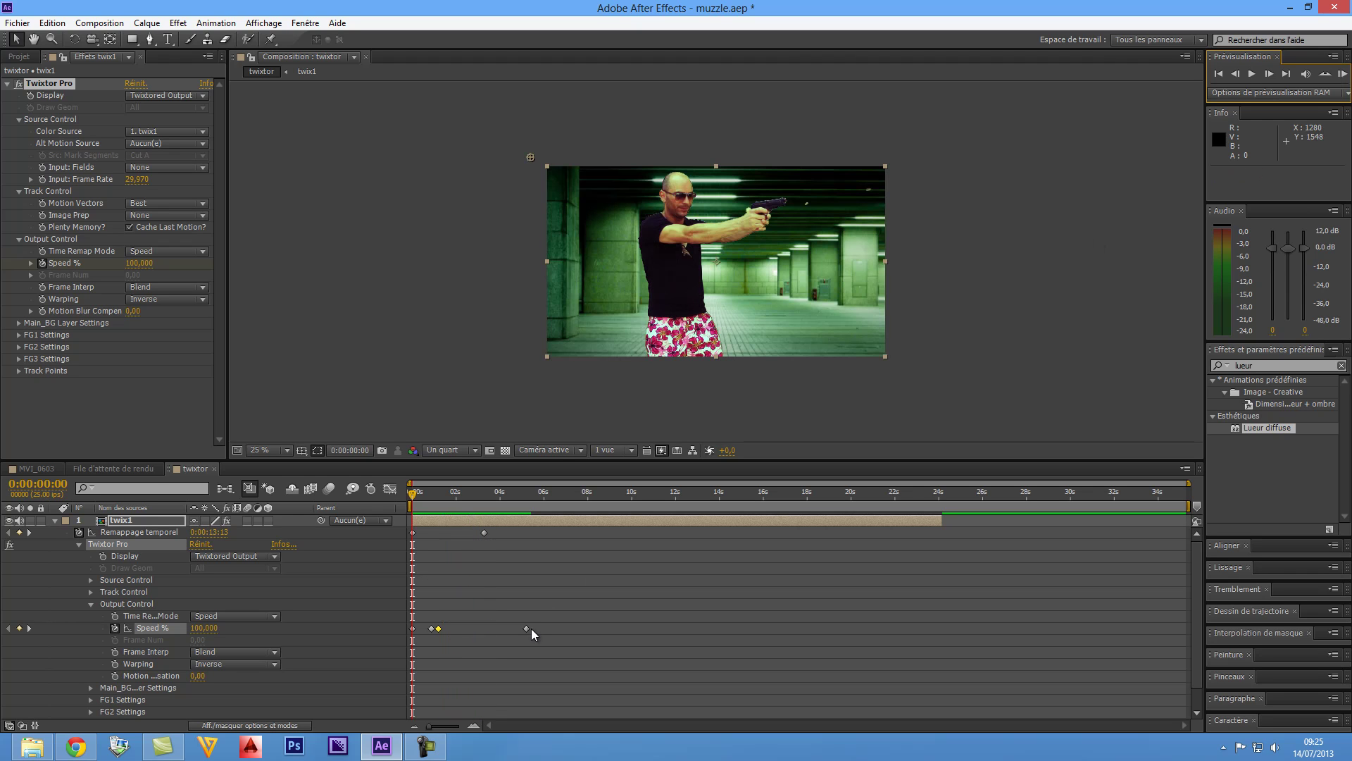
Step: Move the last Speed % keyframe to about 0:00:07:21 and add another keyframe holding 10 at 0:00:11:07
{"action": "left_click_drag", "start_coordinate": [527, 629], "coordinate": [631, 628]}
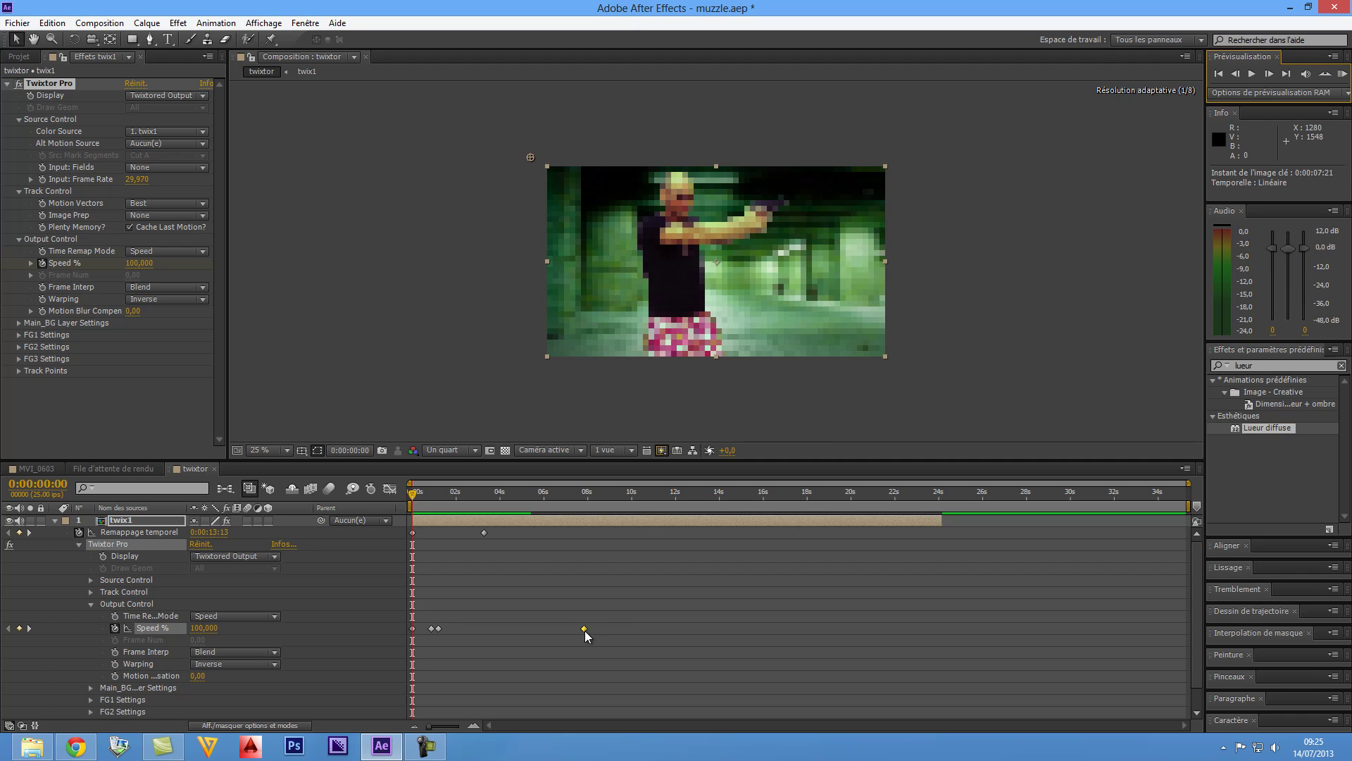
{"action": "left_click", "coordinate": [752, 493]}
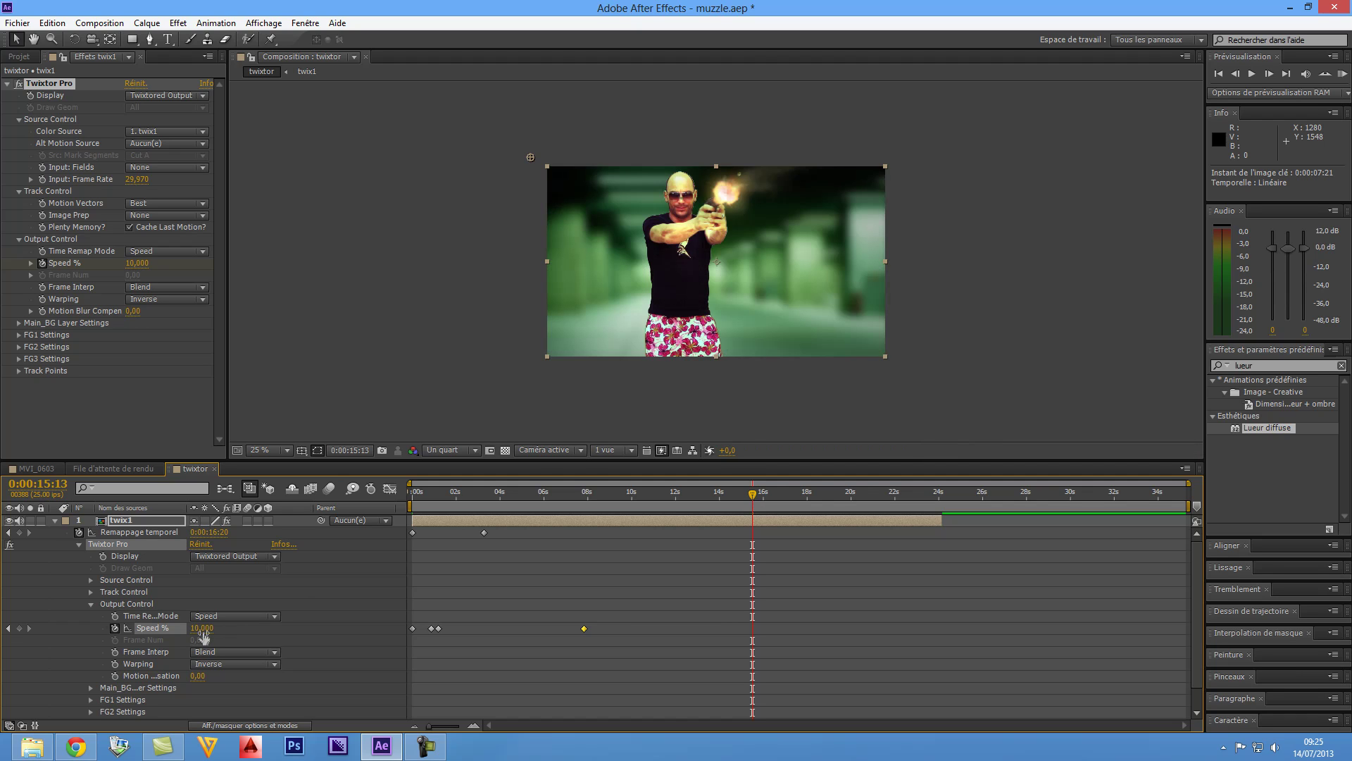
{"action": "left_click", "coordinate": [678, 493]}
{"action": "left_click", "coordinate": [200, 627]}
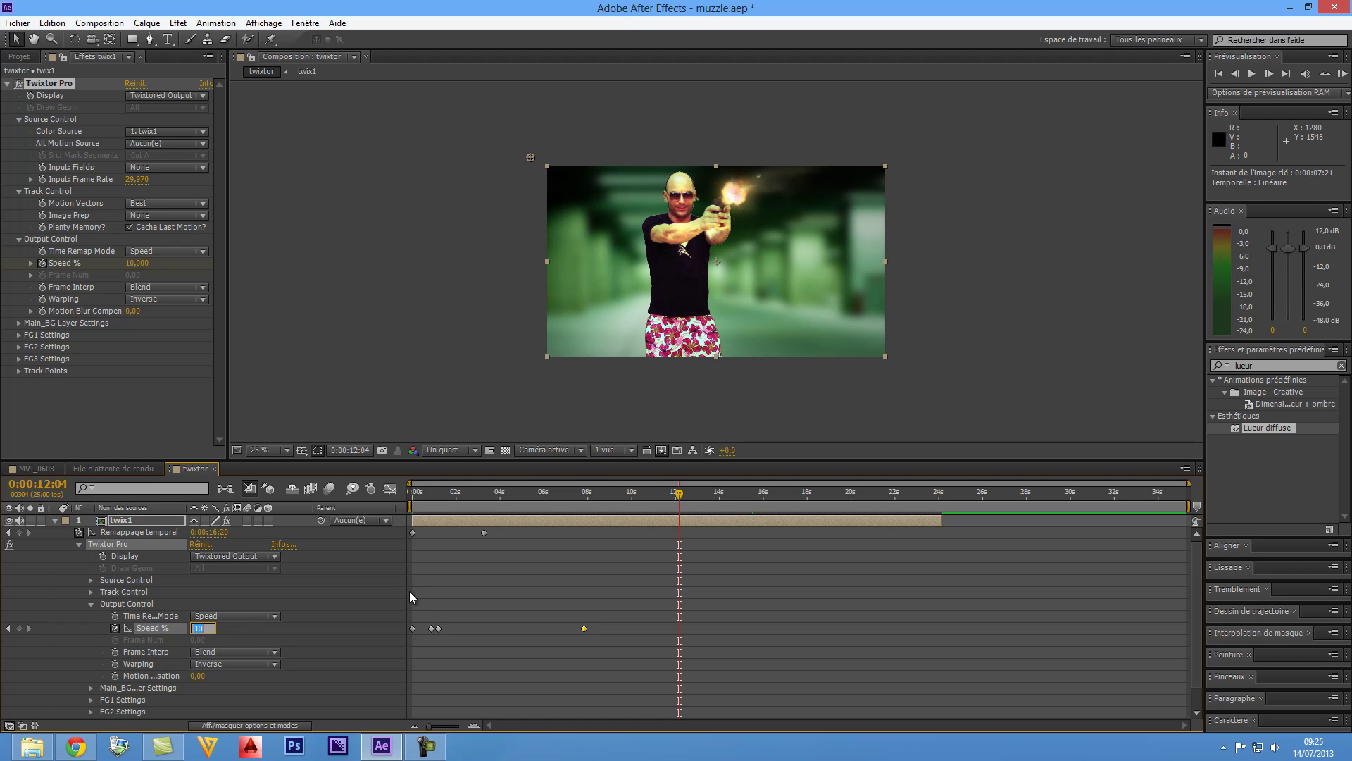
{"action": "left_click_drag", "start_coordinate": [679, 493], "coordinate": [661, 495]}
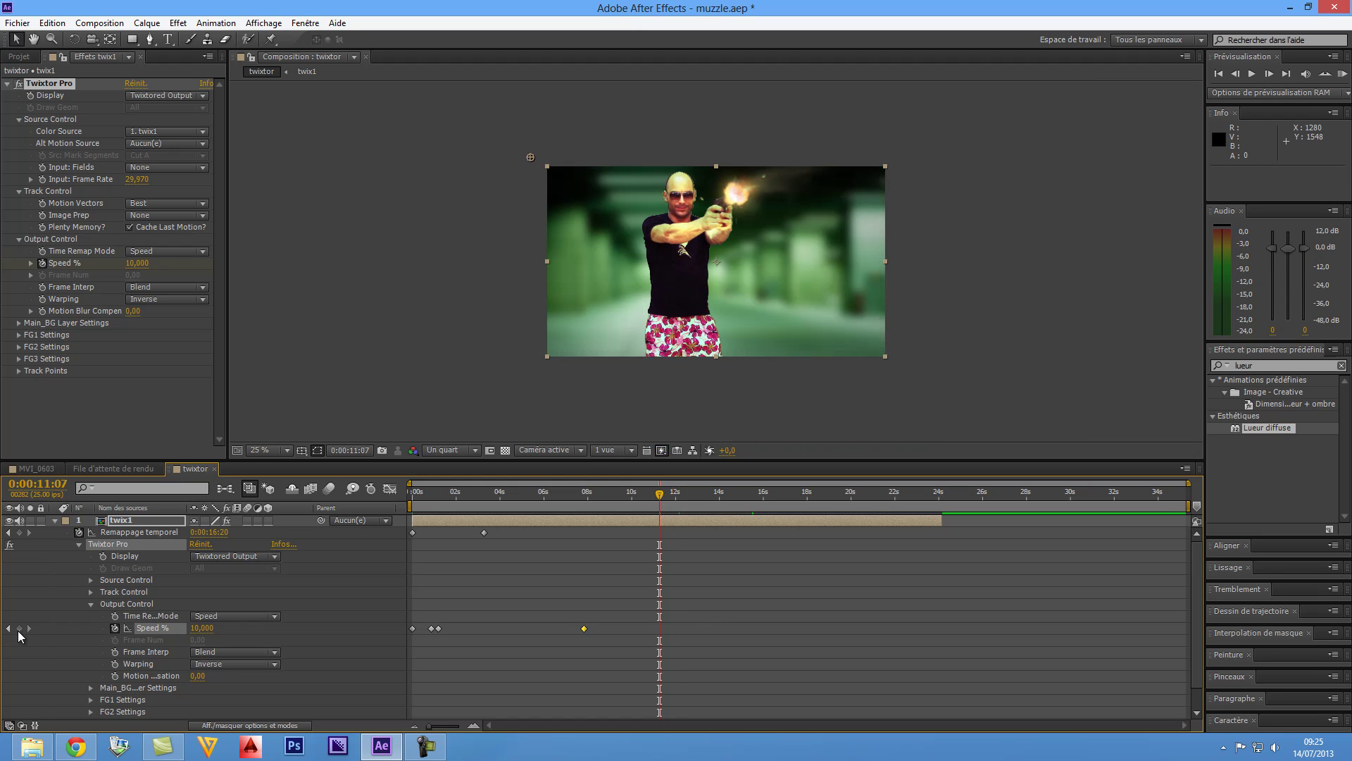
Step: Keyframe Twixtor Pro's Speed % at 7 at 0:00:11:20
{"action": "left_click", "coordinate": [672, 495]}
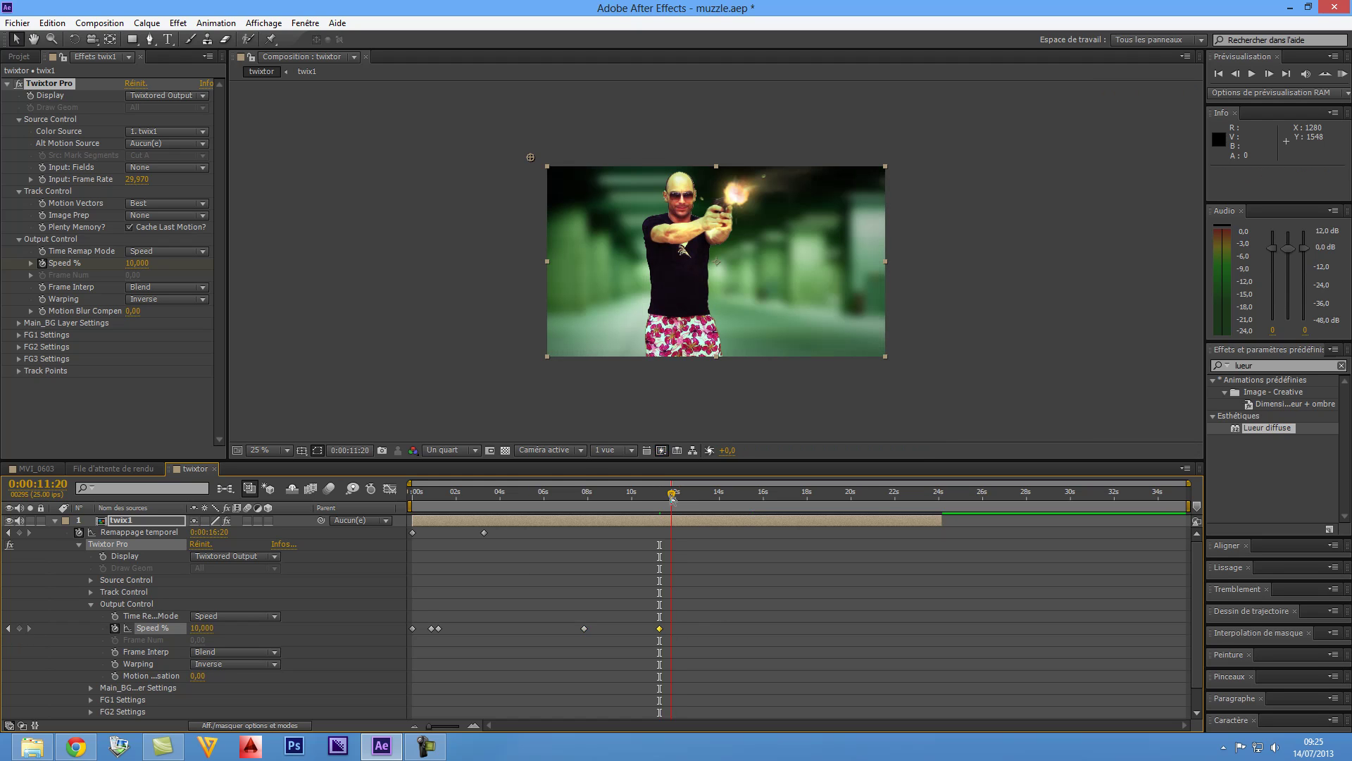
{"action": "left_click", "coordinate": [202, 627]}
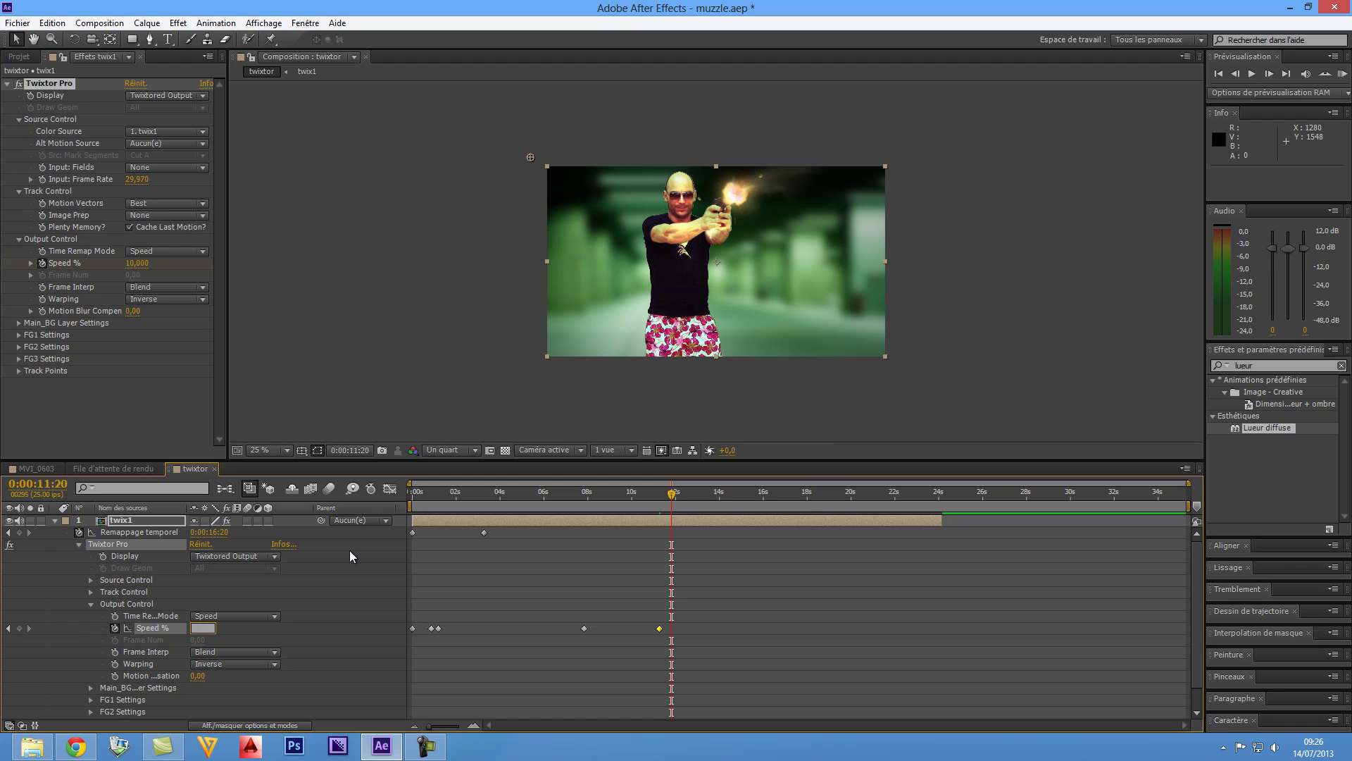
{"action": "type", "text": "7"}
Step: End the work area at 0:00:24:03, where the twix1 layer ends, and trim the composition to the work area
{"action": "left_click_drag", "start_coordinate": [674, 501], "coordinate": [820, 510]}
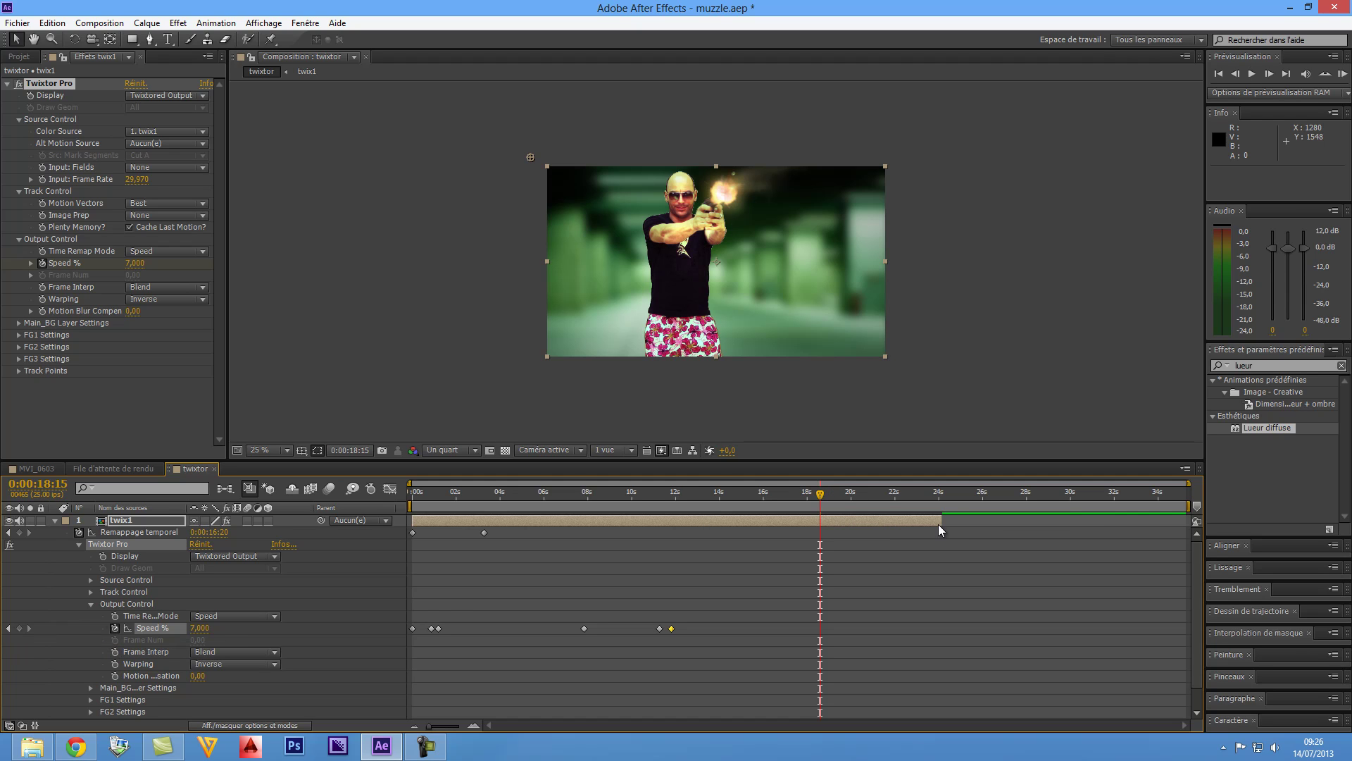
{"action": "left_click_drag", "start_coordinate": [821, 493], "coordinate": [906, 508]}
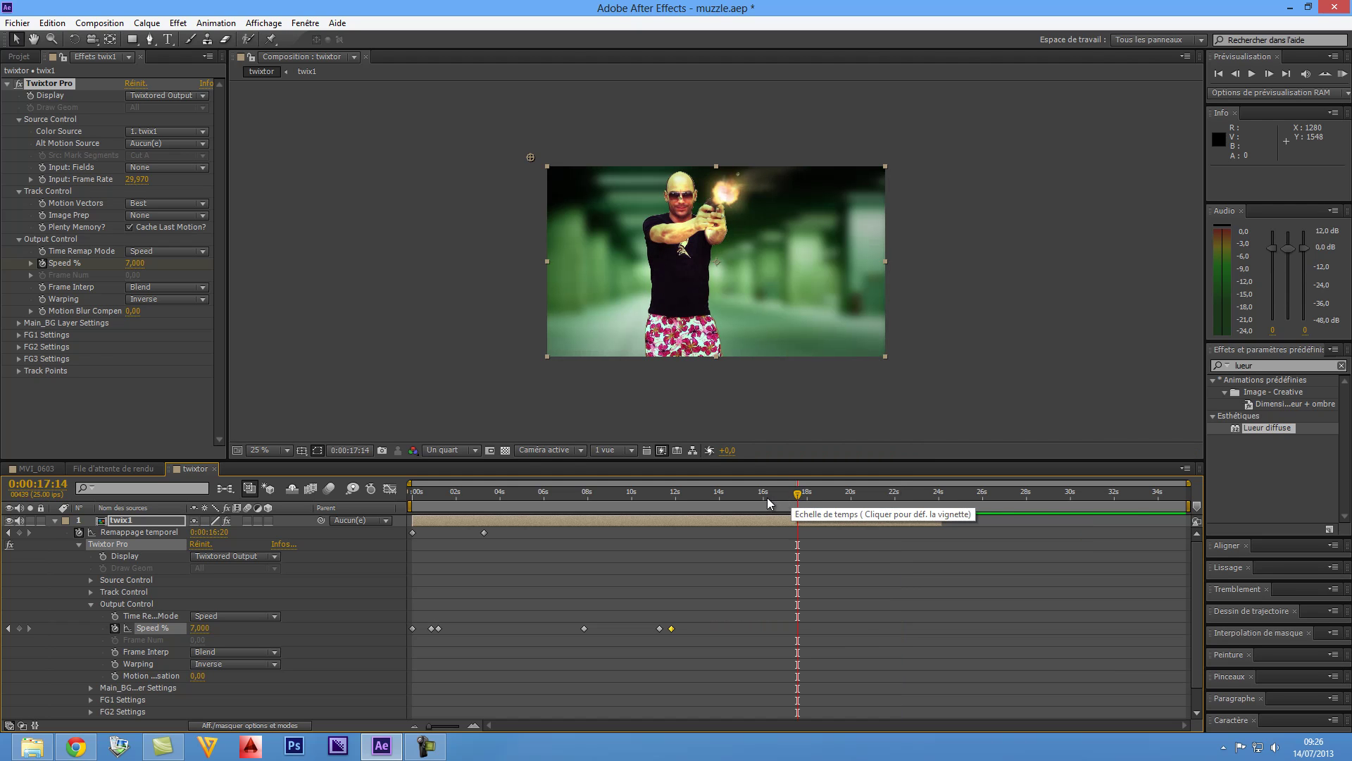
{"action": "left_click", "coordinate": [867, 495]}
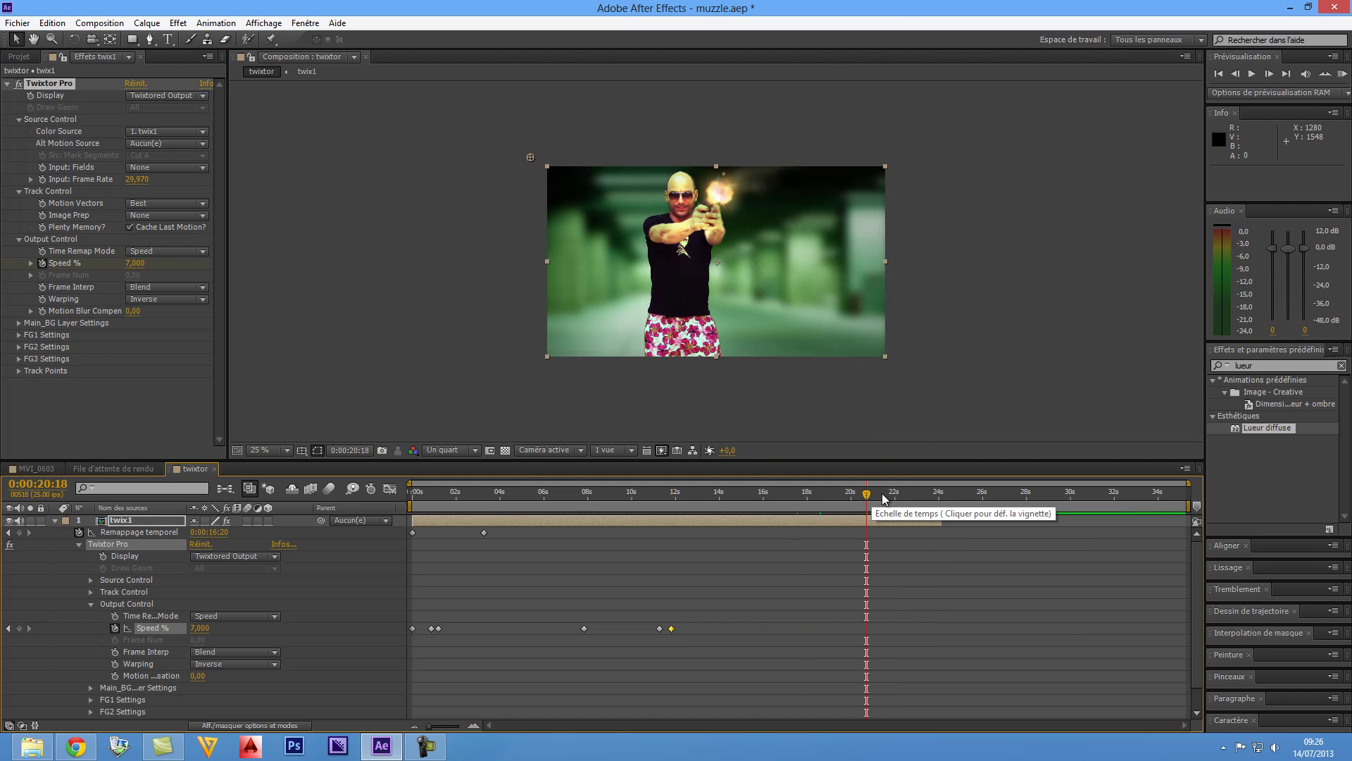
{"action": "left_click", "coordinate": [916, 494]}
{"action": "left_click_drag", "start_coordinate": [917, 495], "coordinate": [930, 496]}
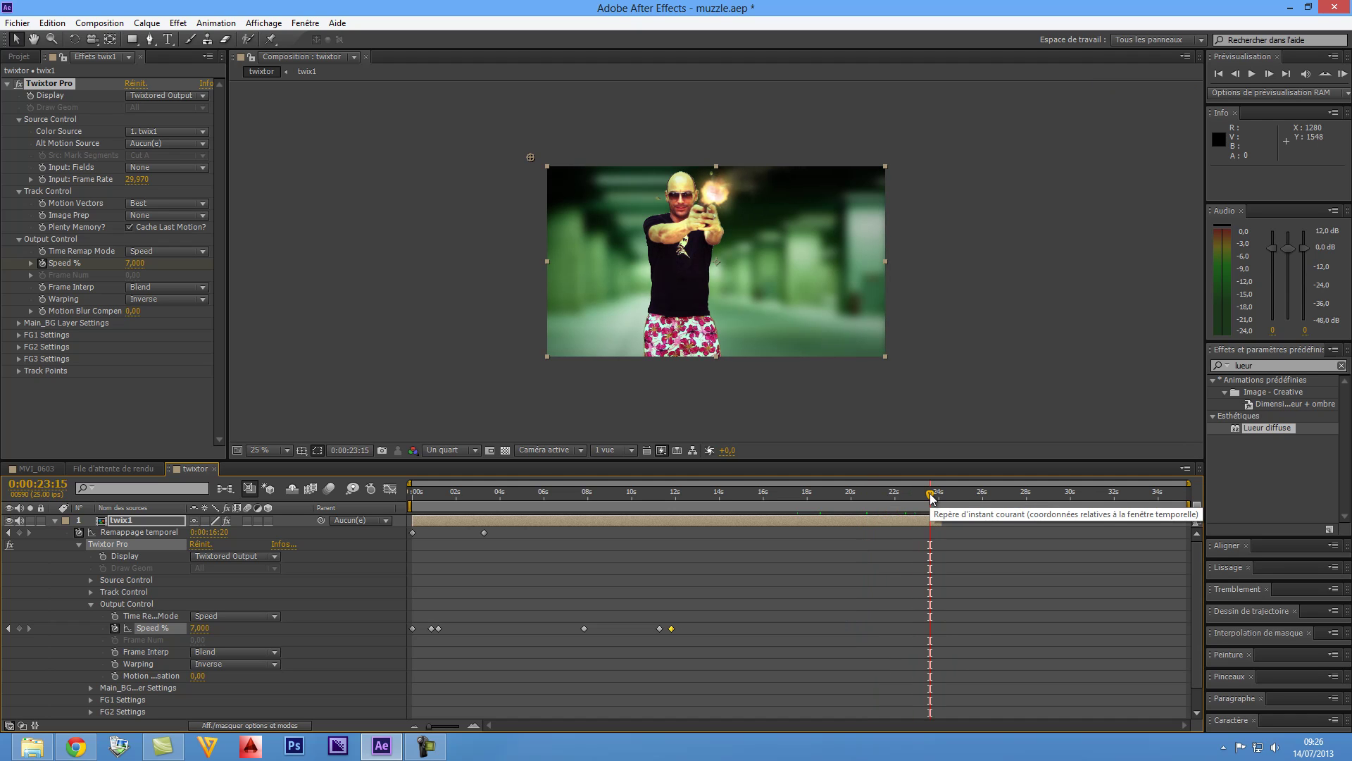
{"action": "left_click", "coordinate": [940, 494]}
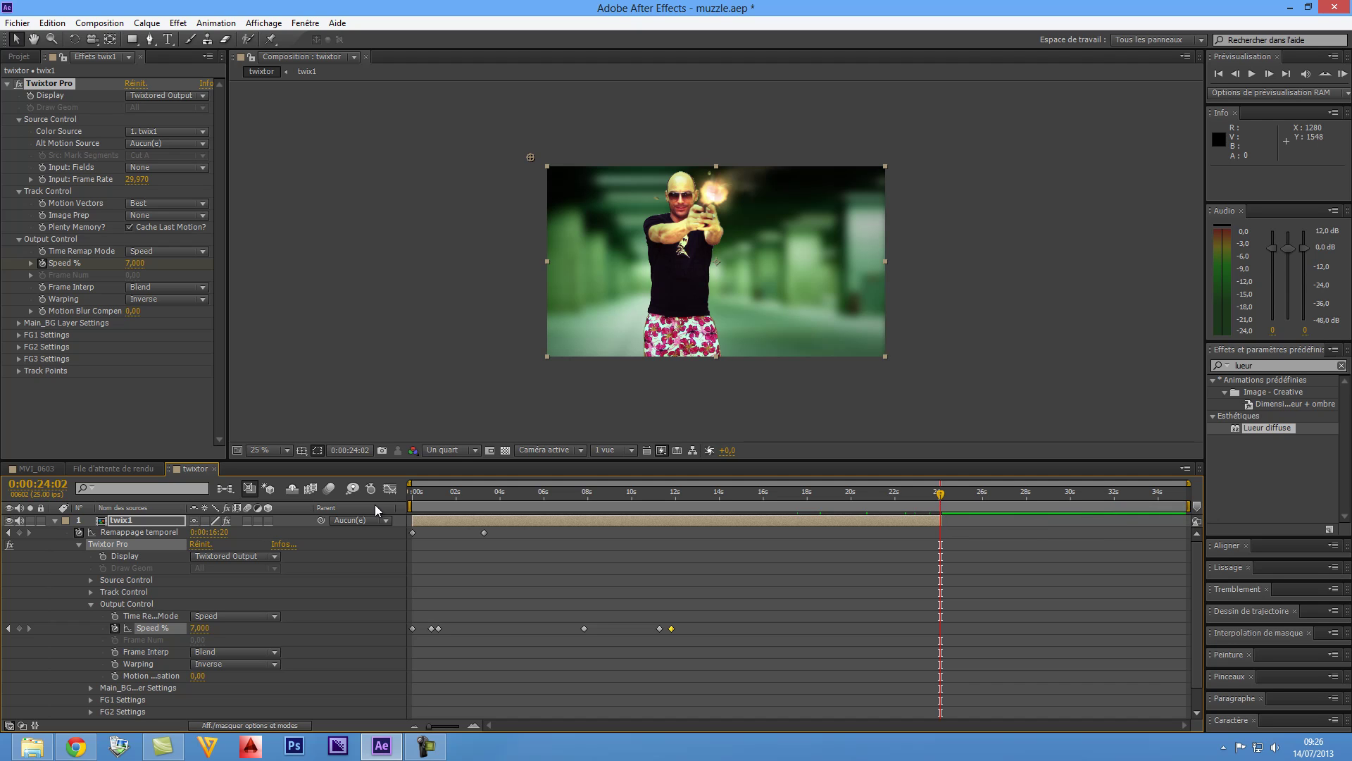
{"action": "left_click_drag", "start_coordinate": [414, 497], "coordinate": [395, 497]}
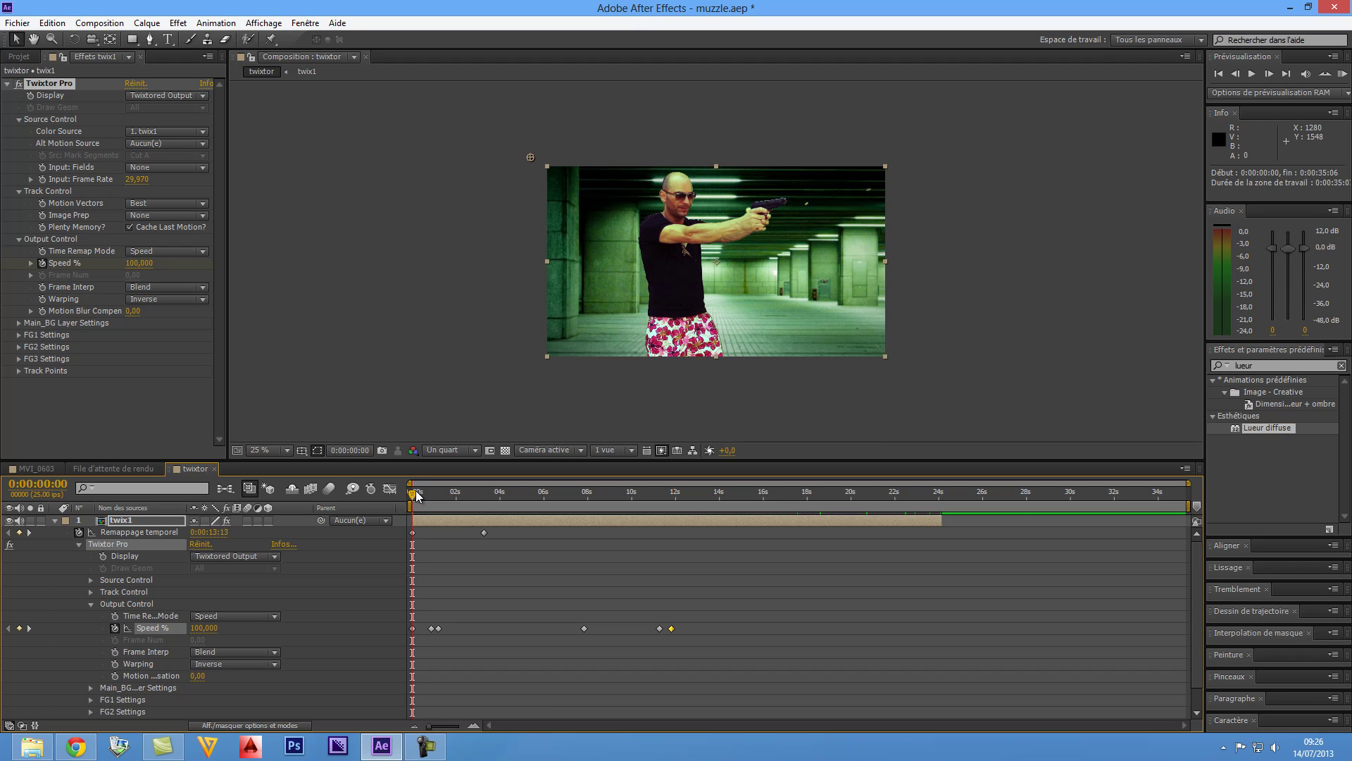
{"action": "left_click_drag", "start_coordinate": [417, 495], "coordinate": [941, 499]}
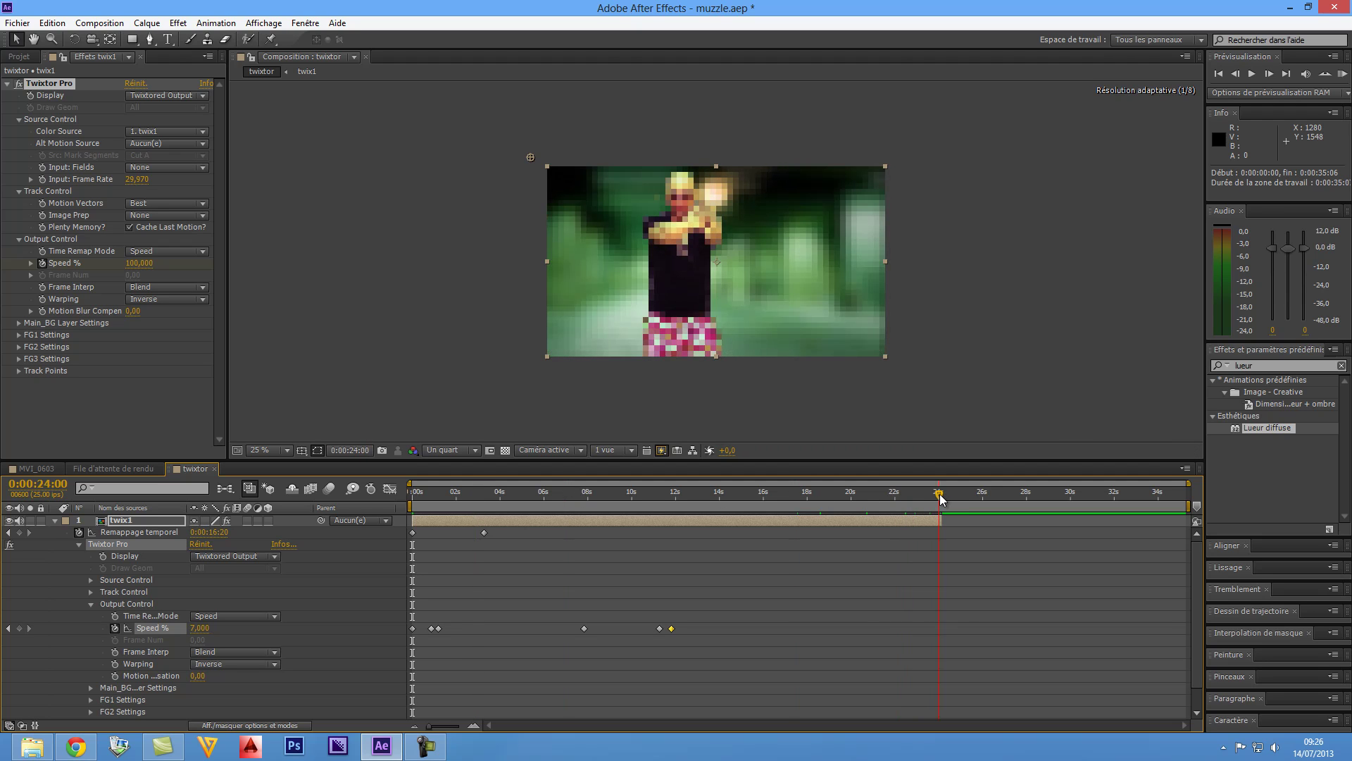
{"action": "key", "text": "n"}
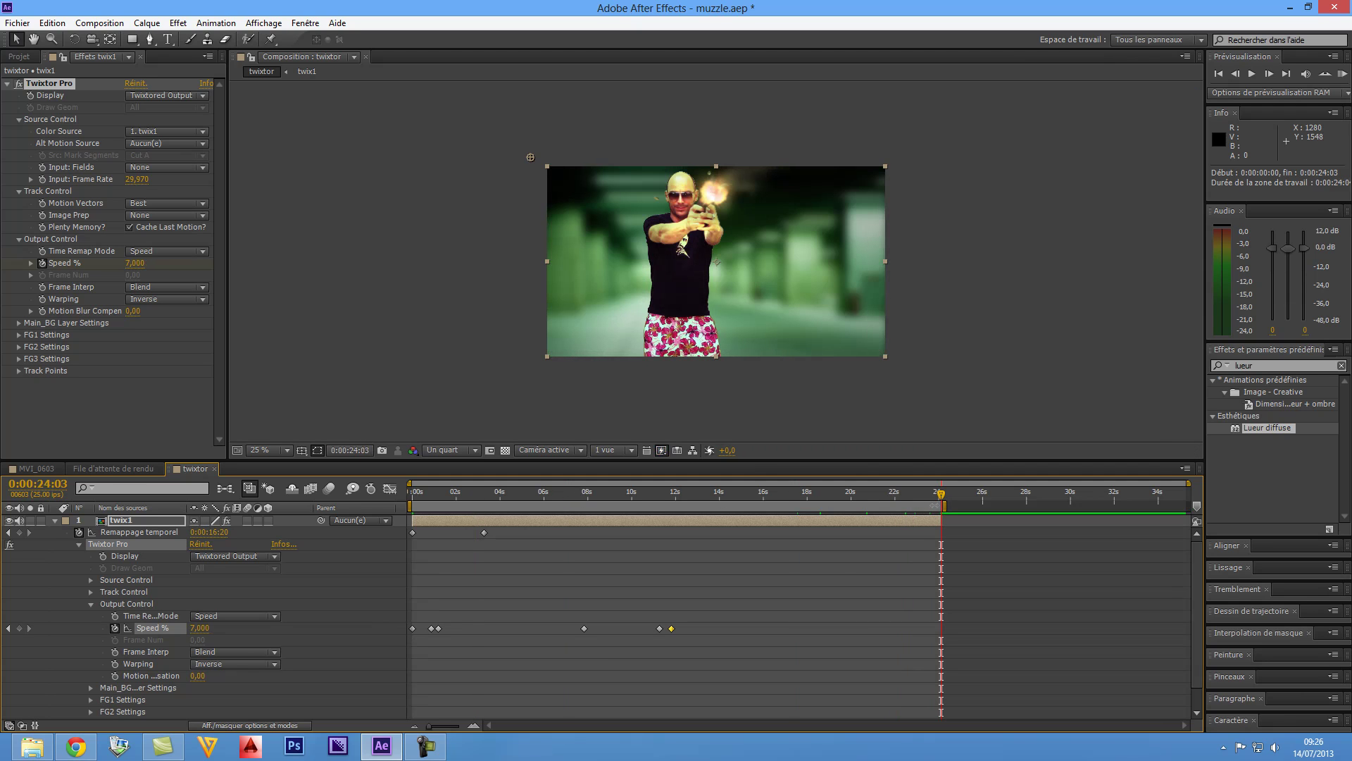
{"action": "right_click", "coordinate": [800, 507]}
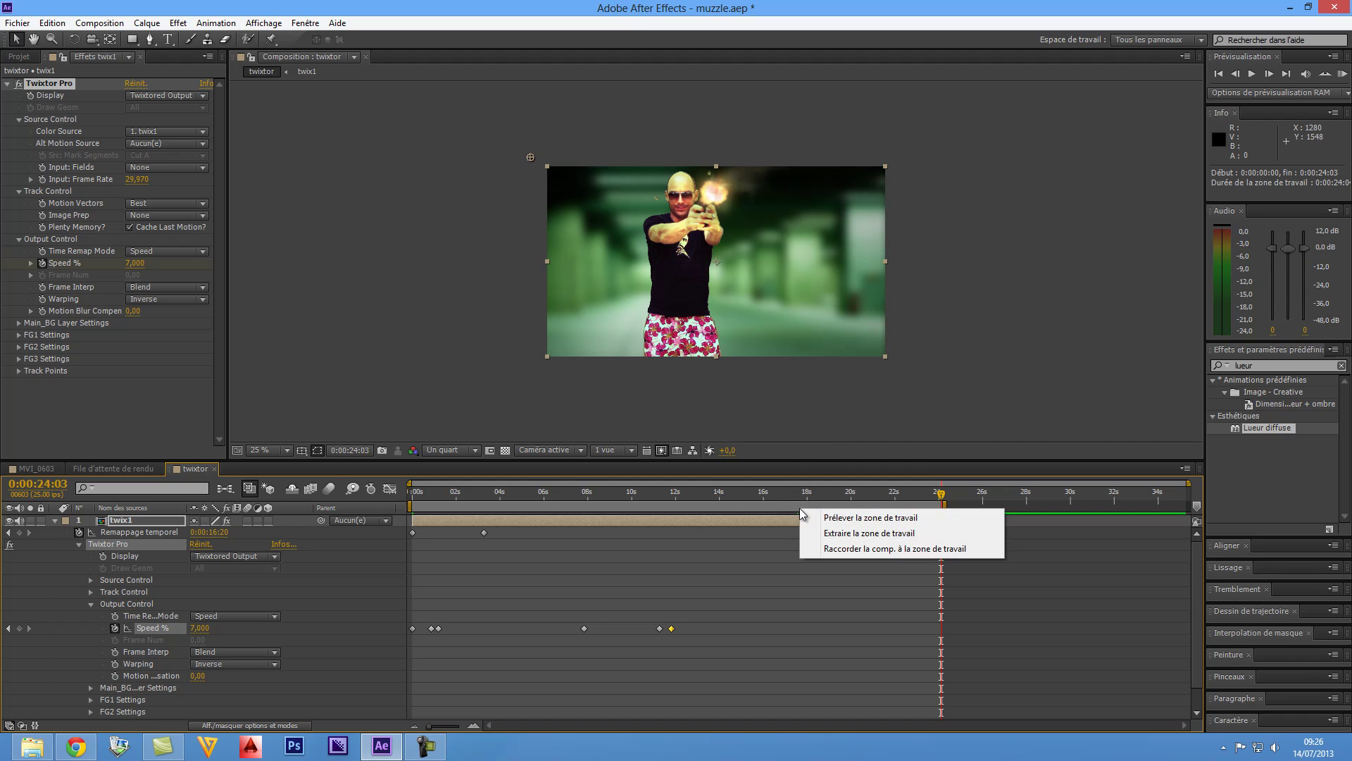
{"action": "left_click", "coordinate": [848, 550]}
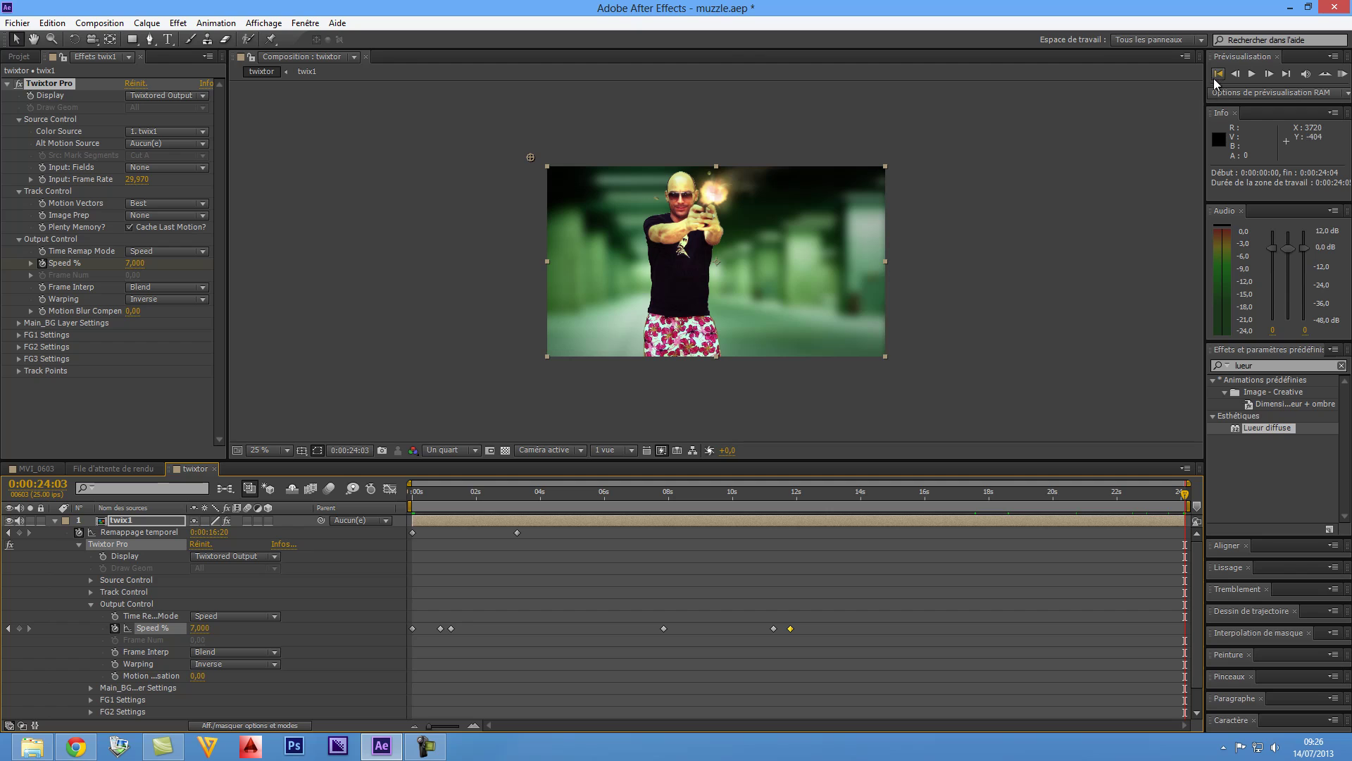
Step: Start the work area at about 3.5 seconds and play a RAM preview of the slowed gunshot from there
{"action": "left_click", "coordinate": [1217, 73]}
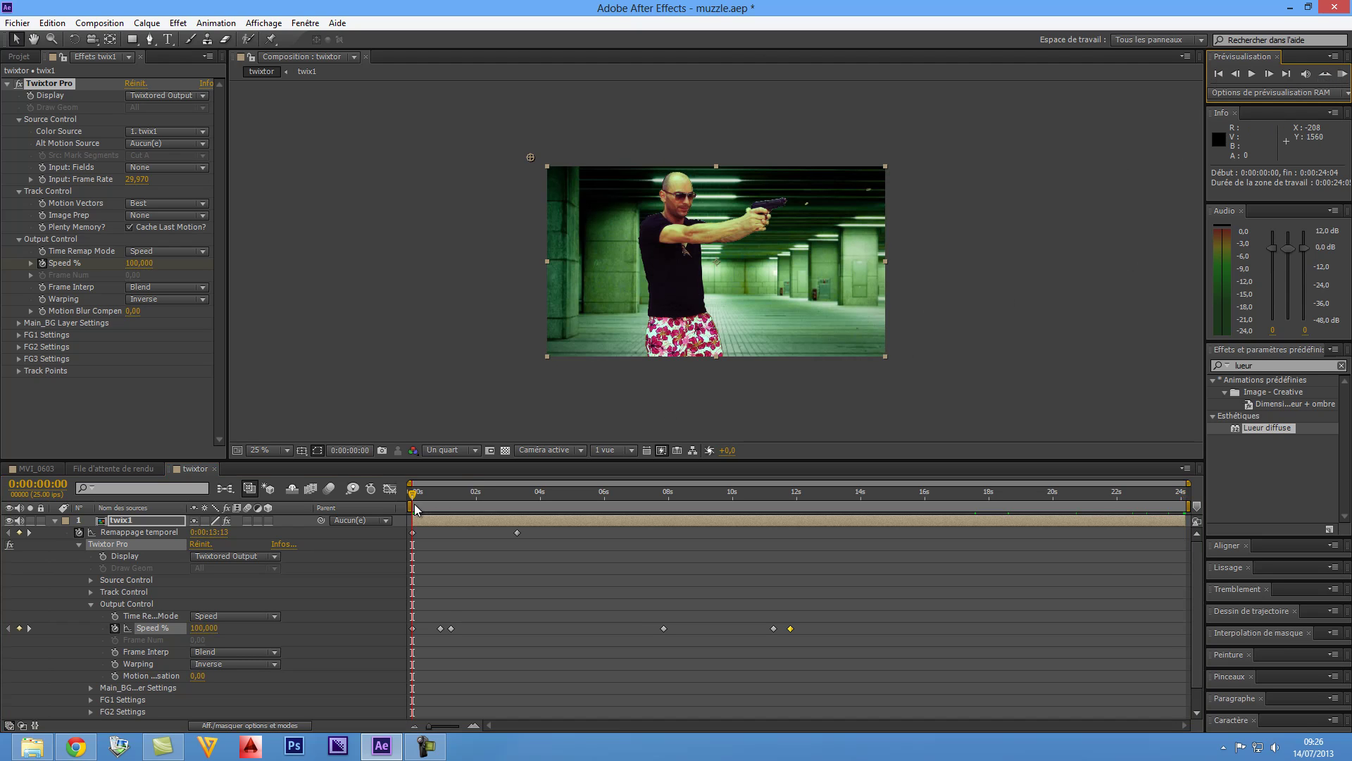
{"action": "left_click_drag", "start_coordinate": [412, 506], "coordinate": [498, 505]}
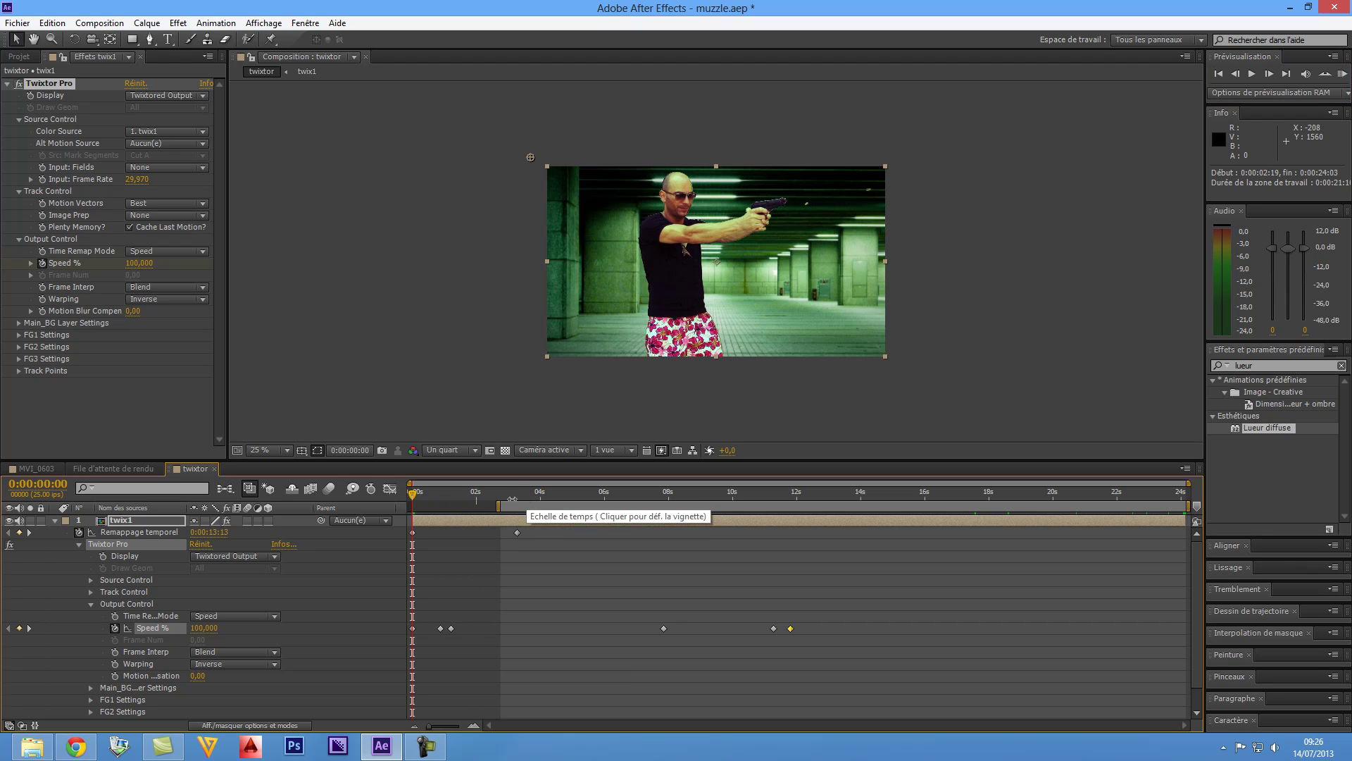
{"action": "mouse_move", "coordinate": [497, 507]}
{"action": "left_mouse_down"}
{"action": "mouse_move", "coordinate": [633, 507]}
{"action": "mouse_move", "coordinate": [561, 521]}
{"action": "mouse_move", "coordinate": [523, 508]}
{"action": "left_mouse_up"}
{"action": "left_click", "coordinate": [1337, 74]}
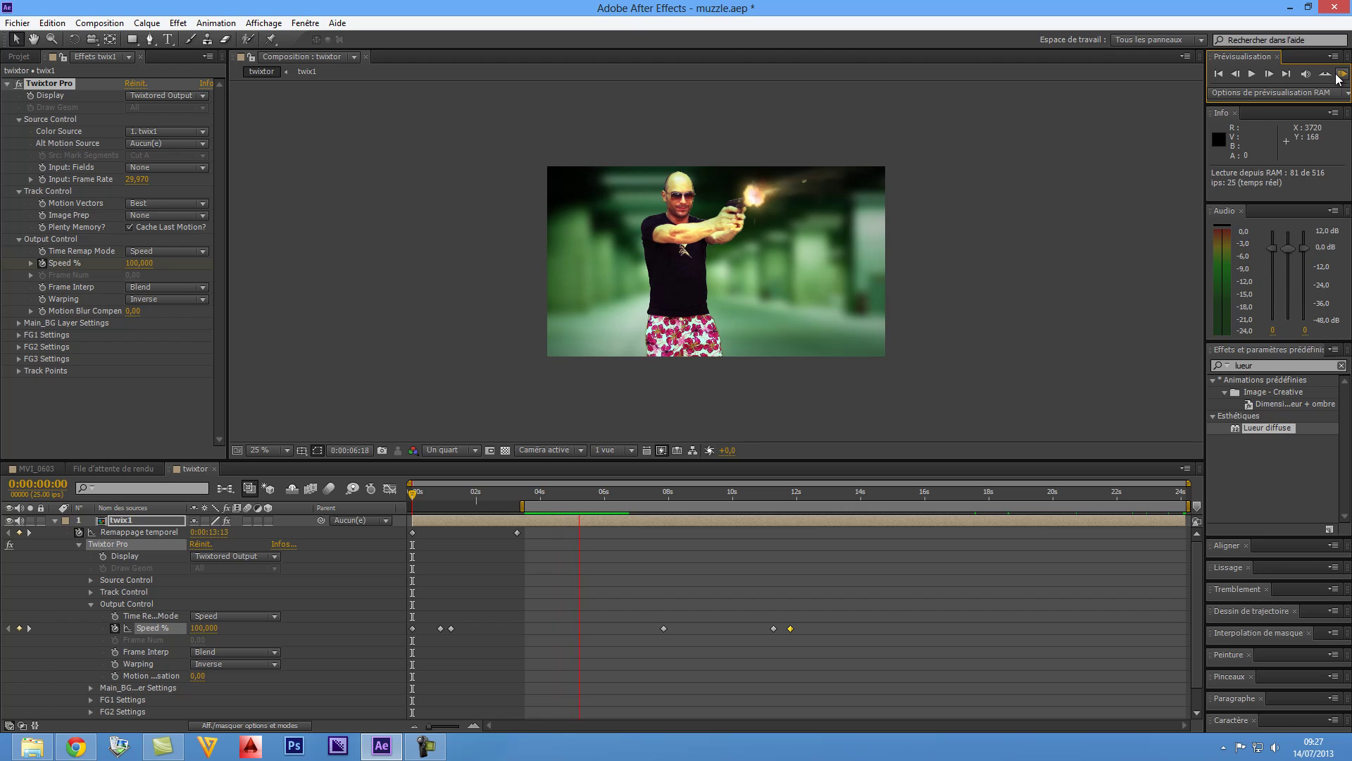
{"action": "key", "text": "space"}
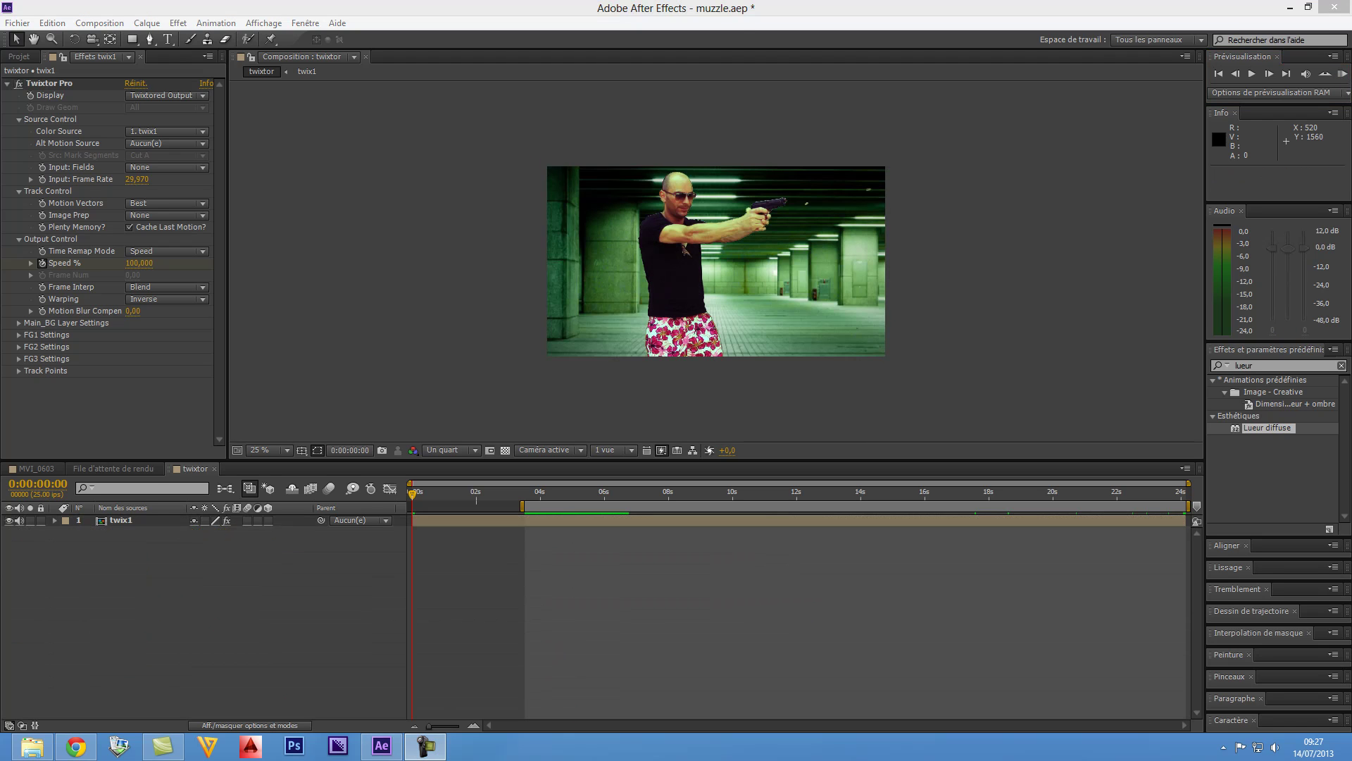
{"action": "key", "text": "alt+Tab"}
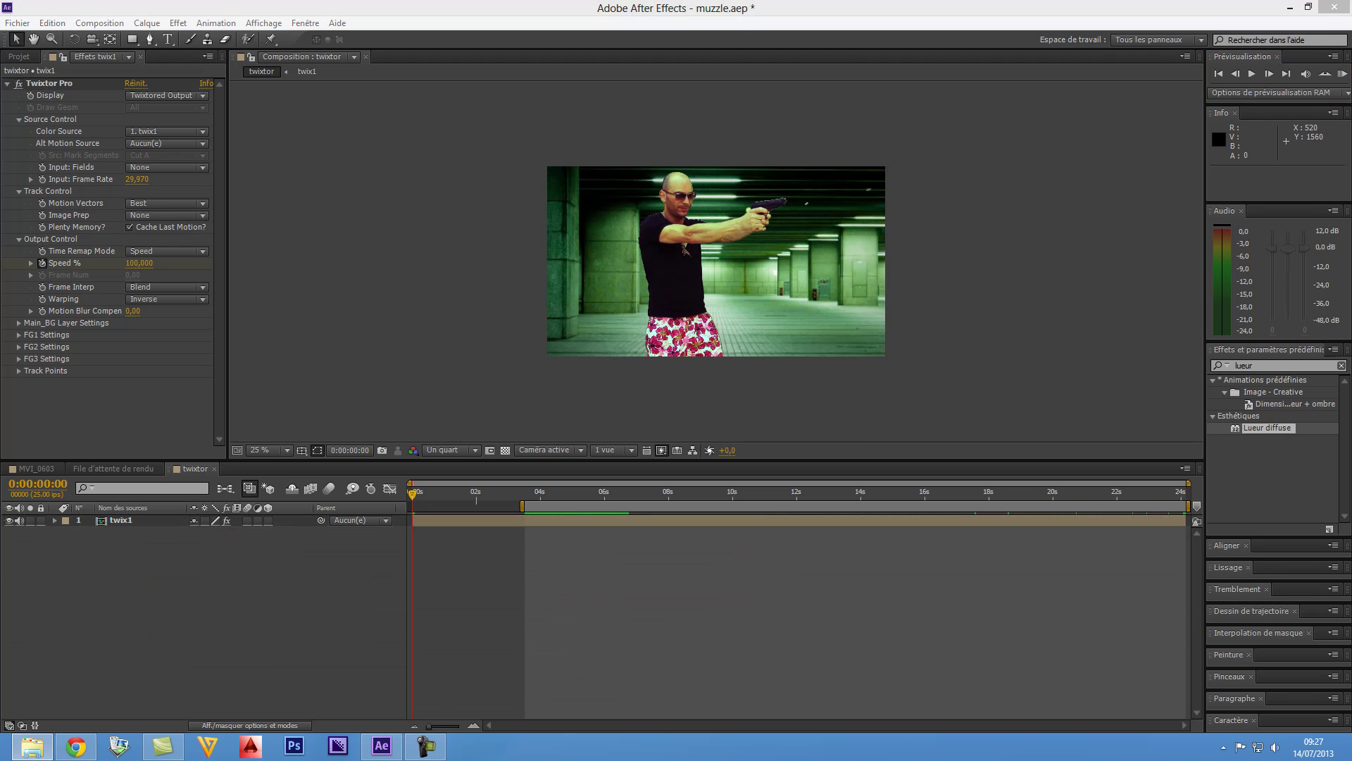
Step: Show the project files and listen to Sound FX.wav from the Footage folder
{"action": "left_click_drag", "start_coordinate": [916, 106], "coordinate": [898, 109]}
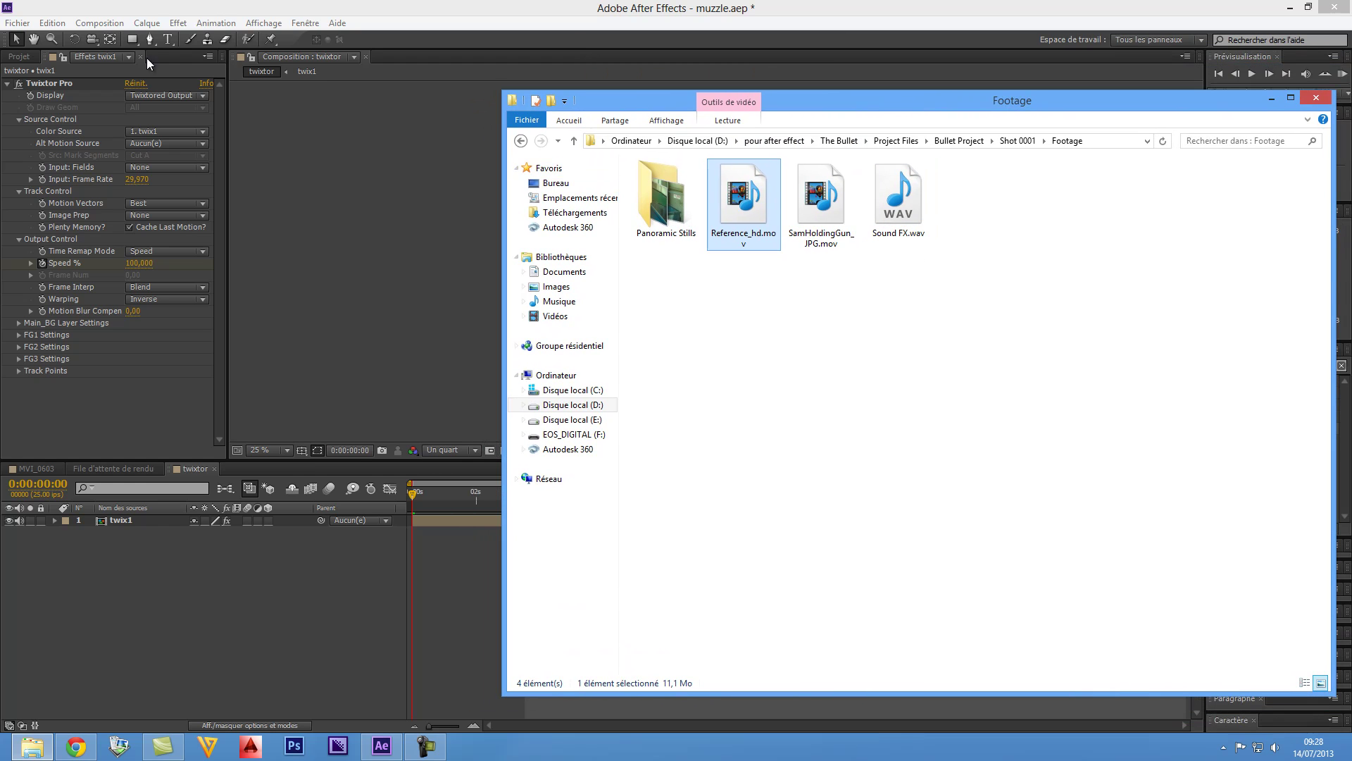
{"action": "left_click", "coordinate": [18, 57]}
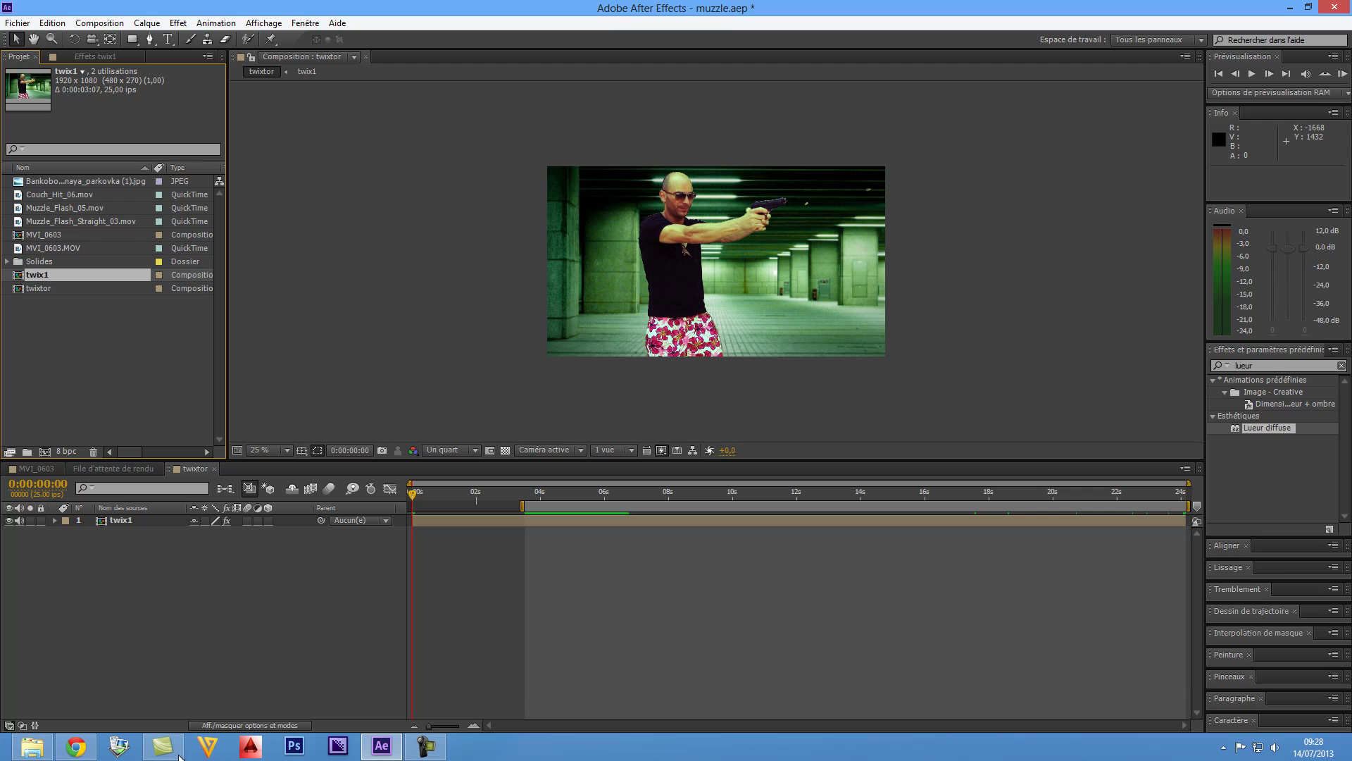
{"action": "left_click", "coordinate": [32, 747]}
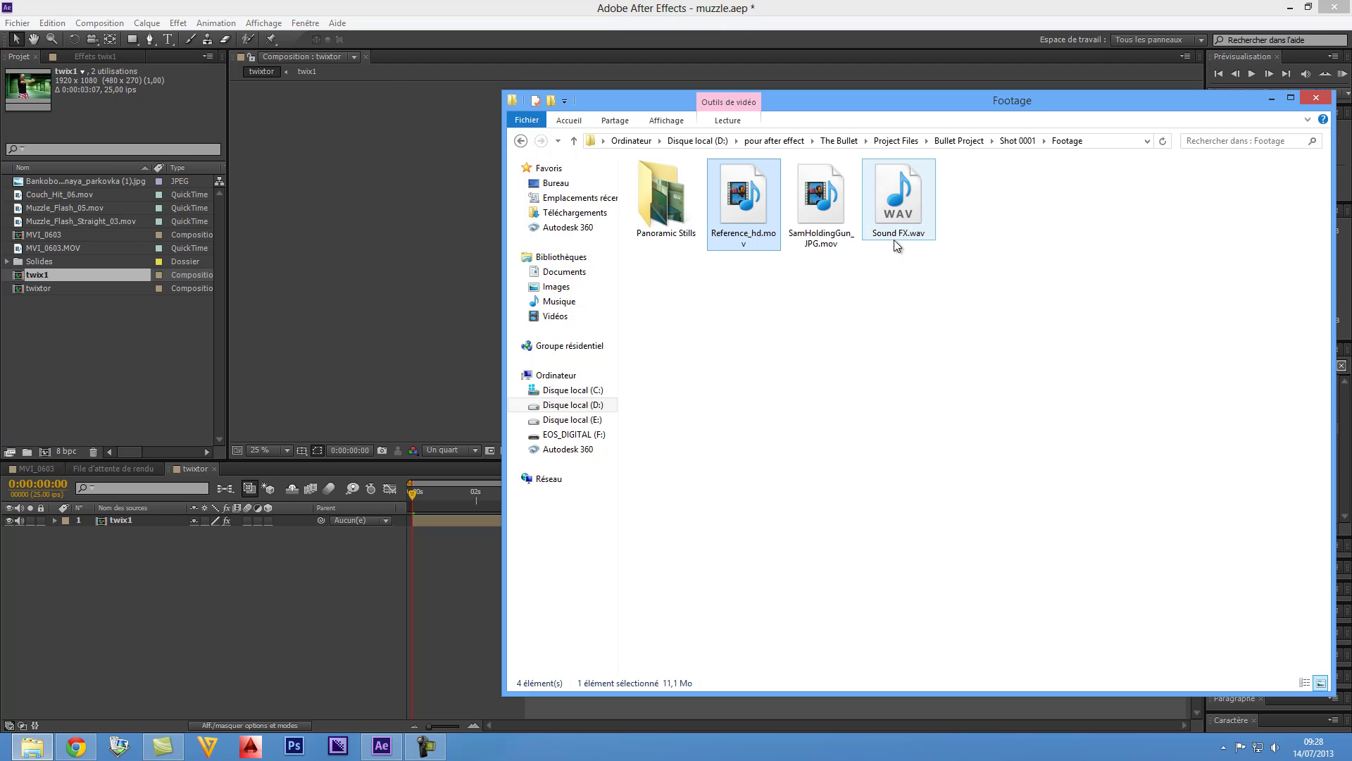
{"action": "double_click", "coordinate": [899, 215]}
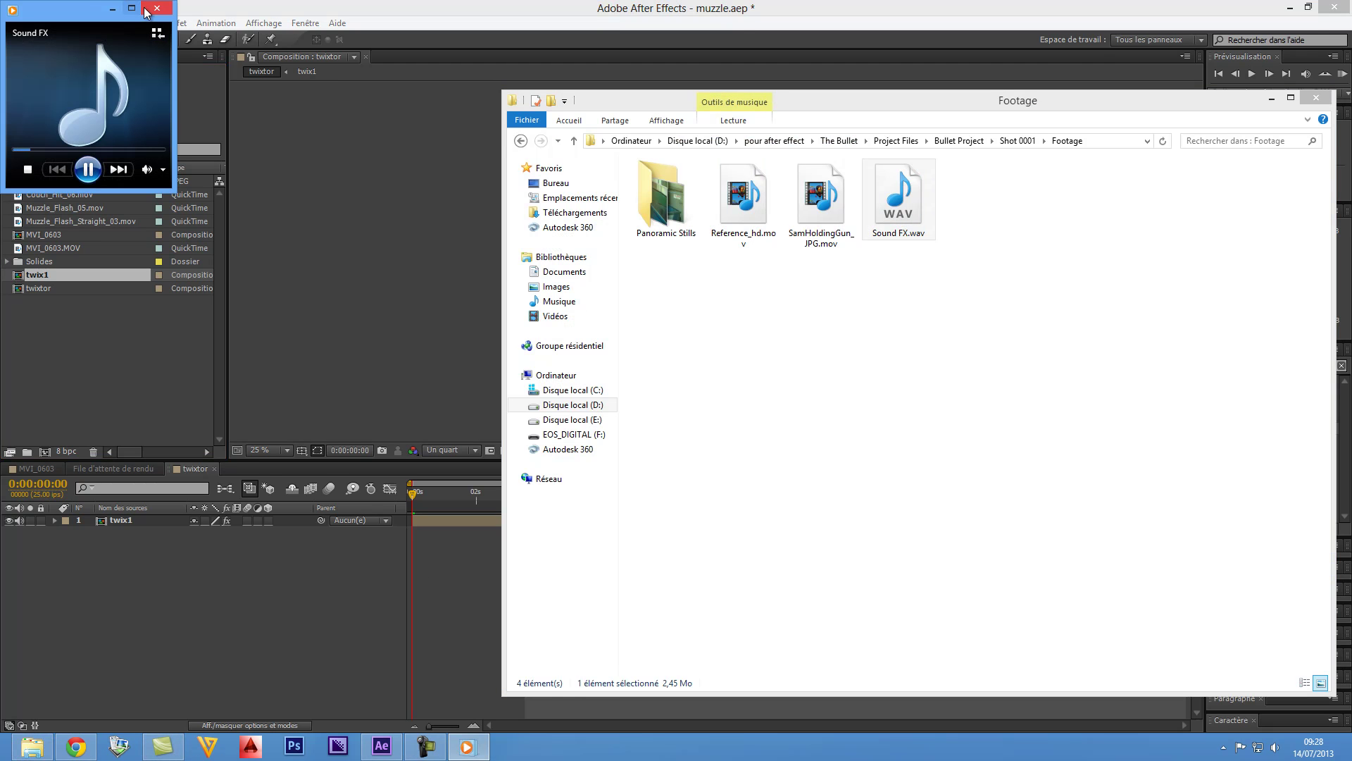
{"action": "left_click", "coordinate": [156, 7]}
Step: Import Reference_hd.mov and Sound FX.wav from the Footage folder into the project
{"action": "left_click_drag", "start_coordinate": [743, 201], "coordinate": [109, 355]}
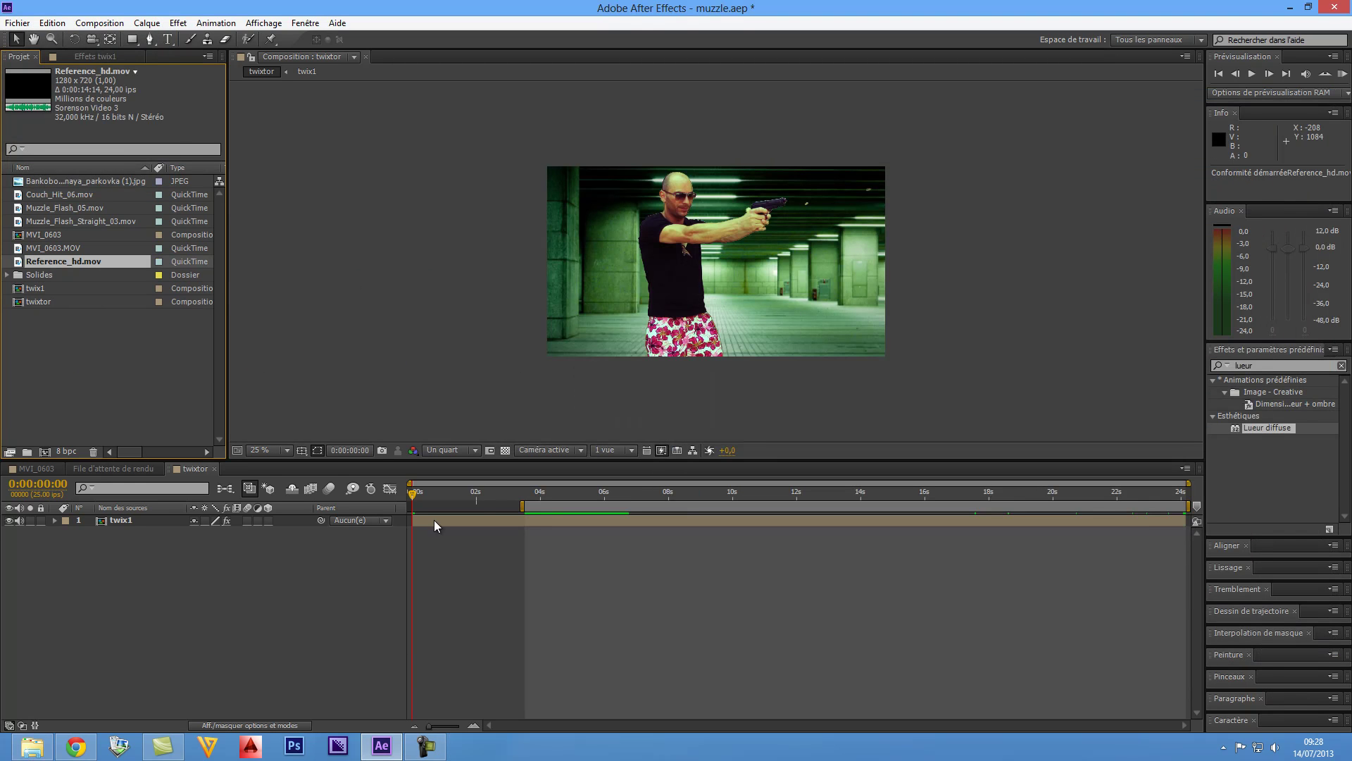
{"action": "left_click", "coordinate": [85, 752]}
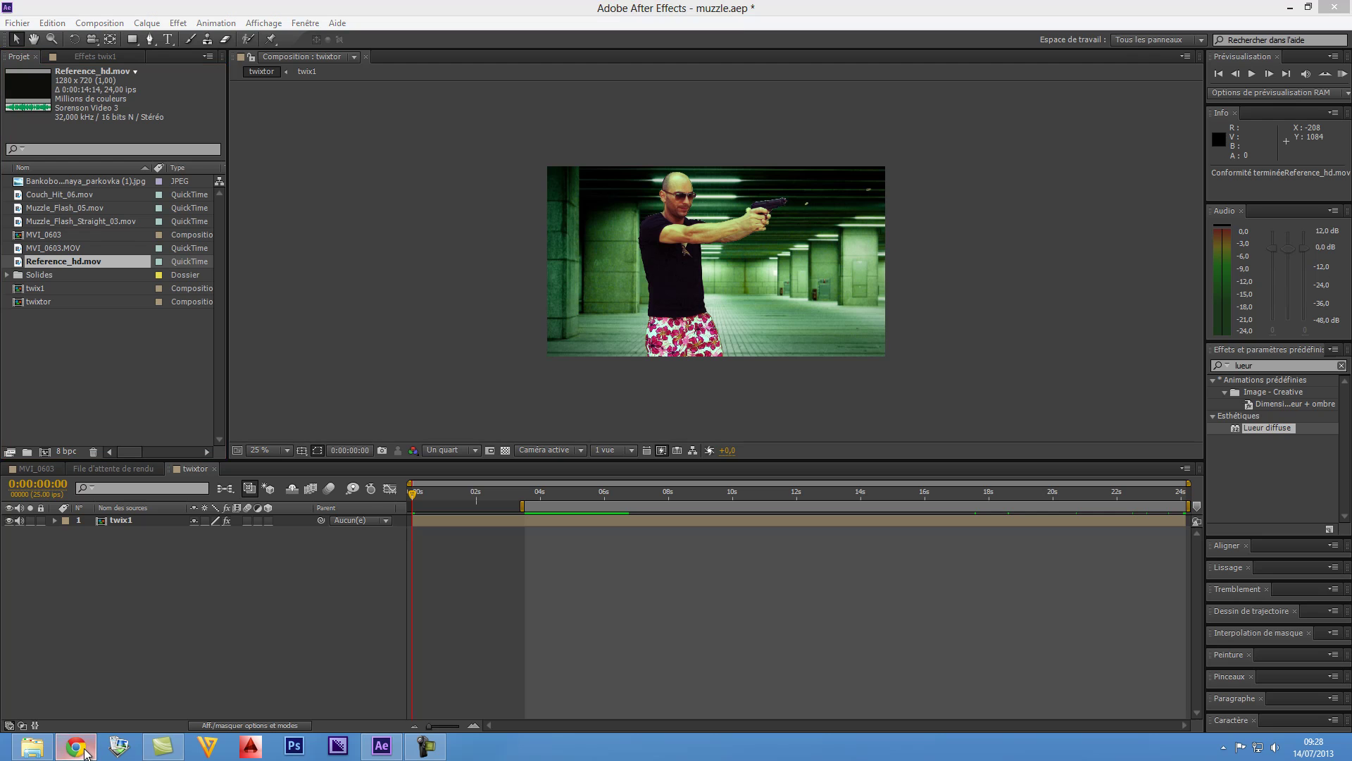
{"action": "left_click", "coordinate": [31, 747]}
{"action": "left_click_drag", "start_coordinate": [905, 207], "coordinate": [84, 415]}
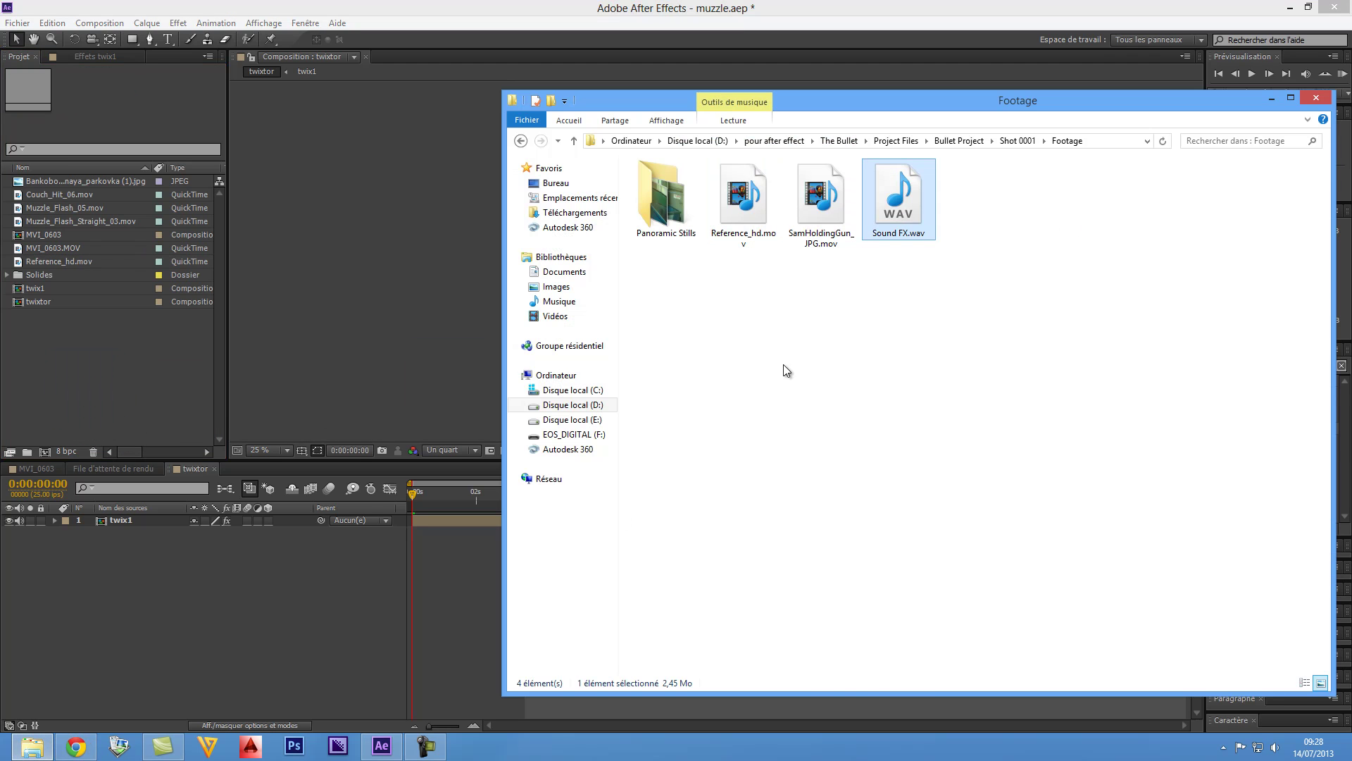
{"action": "left_click", "coordinate": [28, 746]}
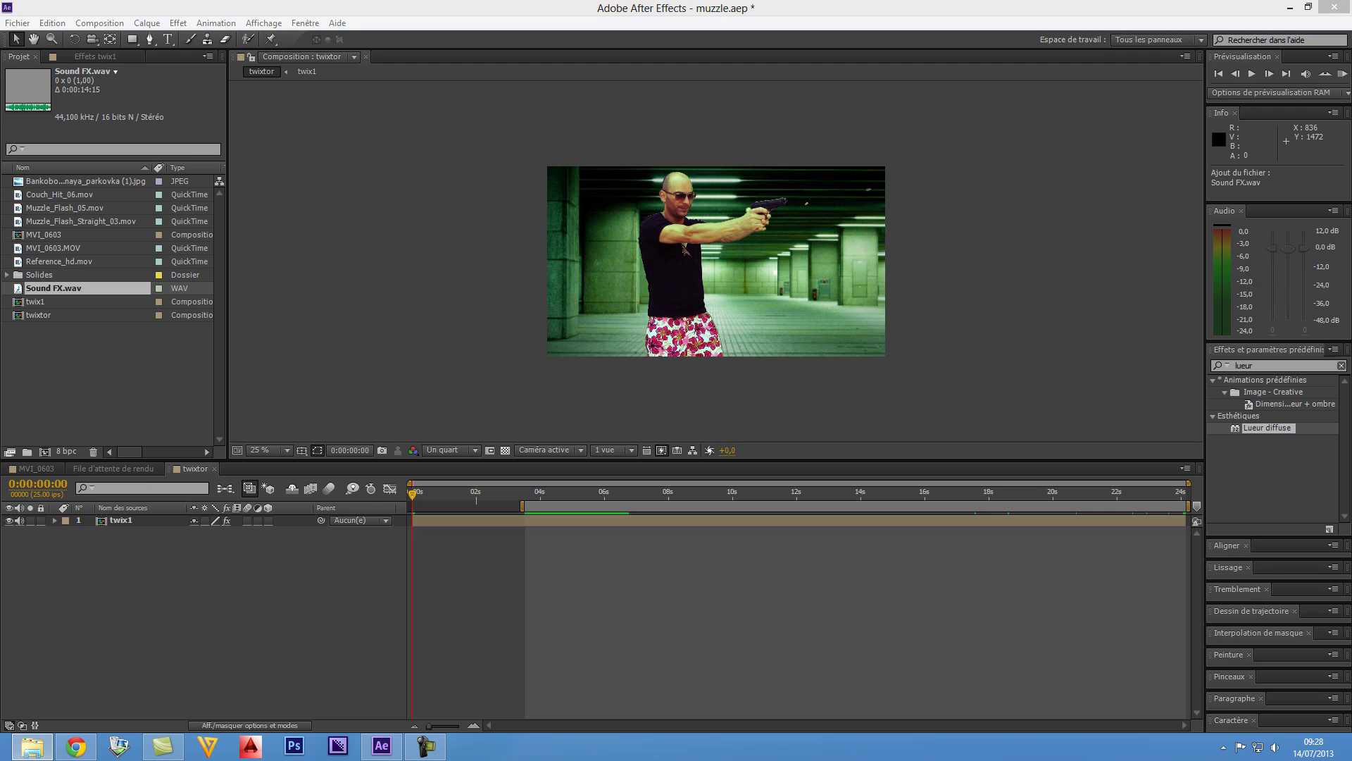
Step: Add Reference_hd.mov to the twixtor composition below the twix1 layer and dismiss the antivirus notification
{"action": "left_click", "coordinate": [52, 265]}
{"action": "left_click_drag", "start_coordinate": [54, 267], "coordinate": [211, 564]}
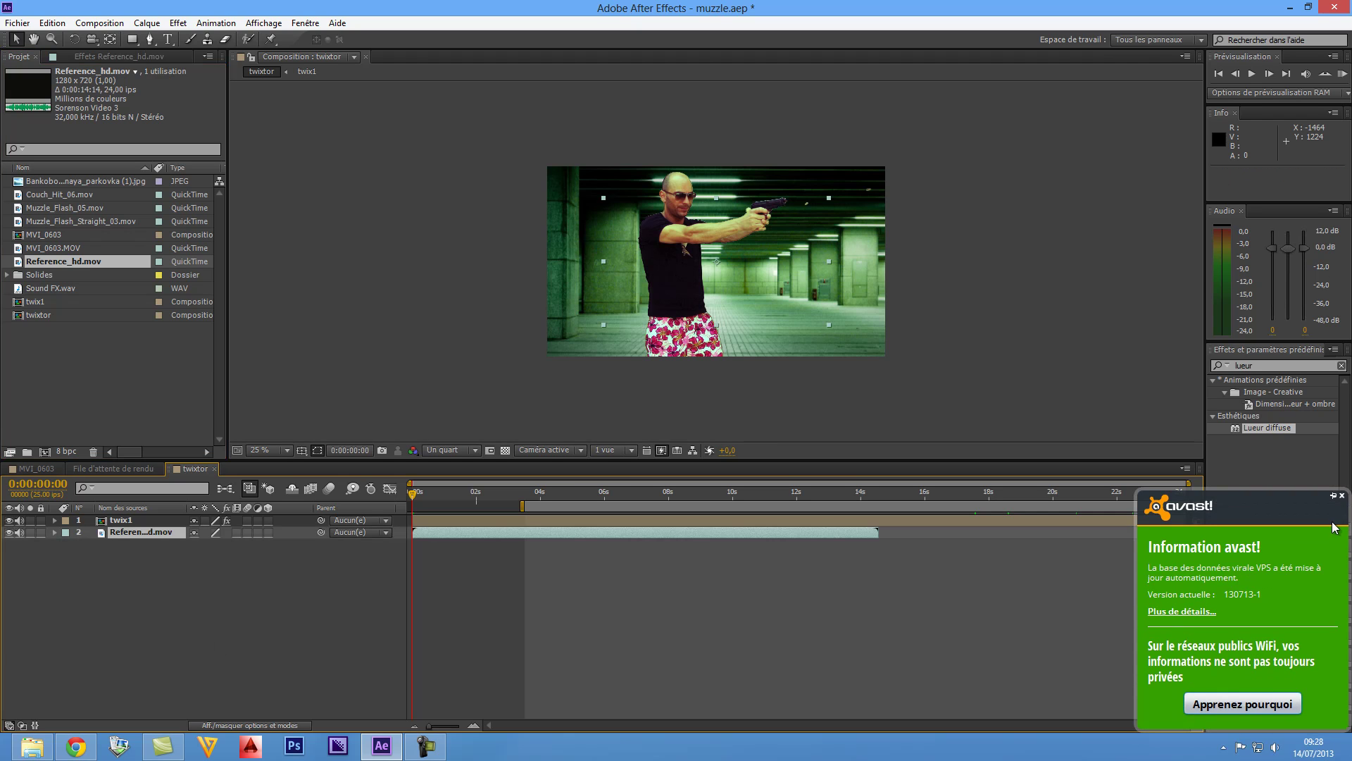
{"action": "left_click", "coordinate": [1342, 497]}
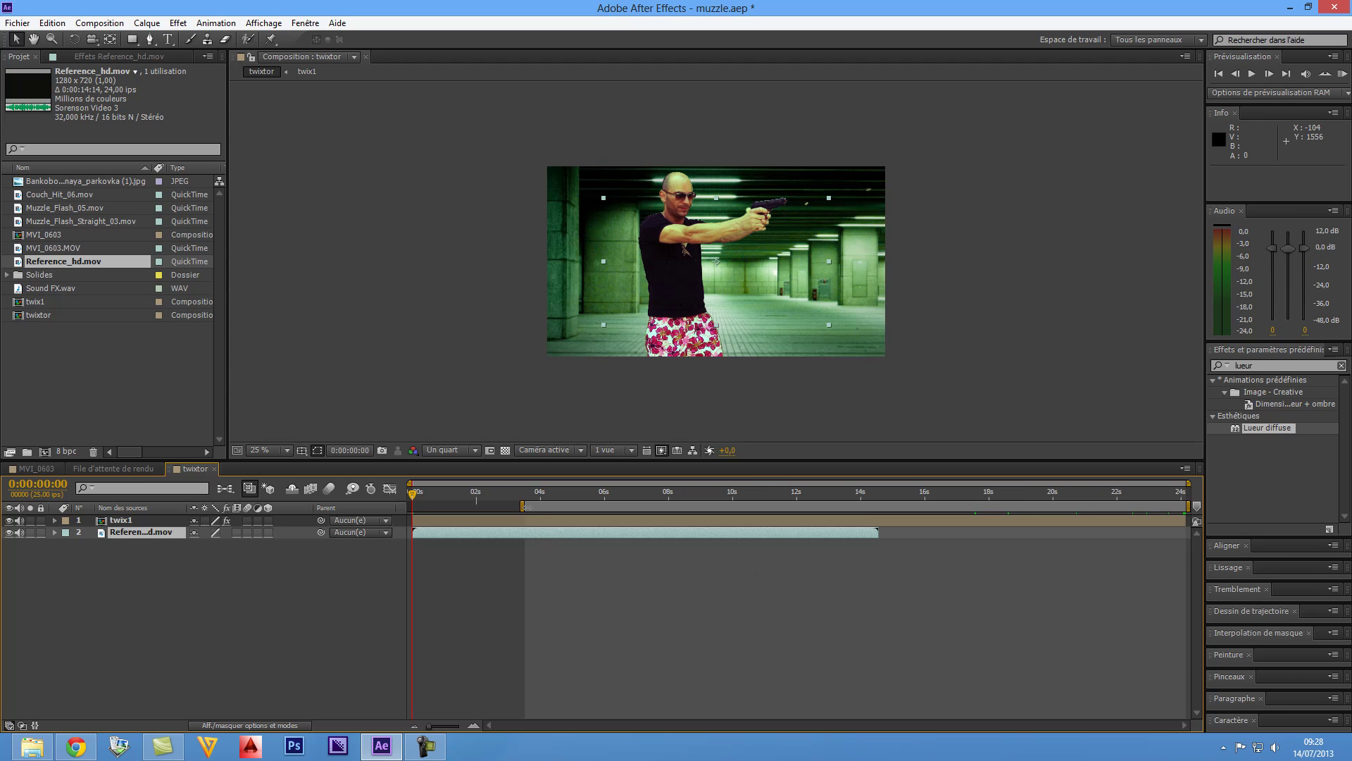
Step: Start the work area at 0:00:00:00 and play RAM previews of the scene with the Reference_hd.mov audio
{"action": "left_click_drag", "start_coordinate": [523, 505], "coordinate": [400, 523]}
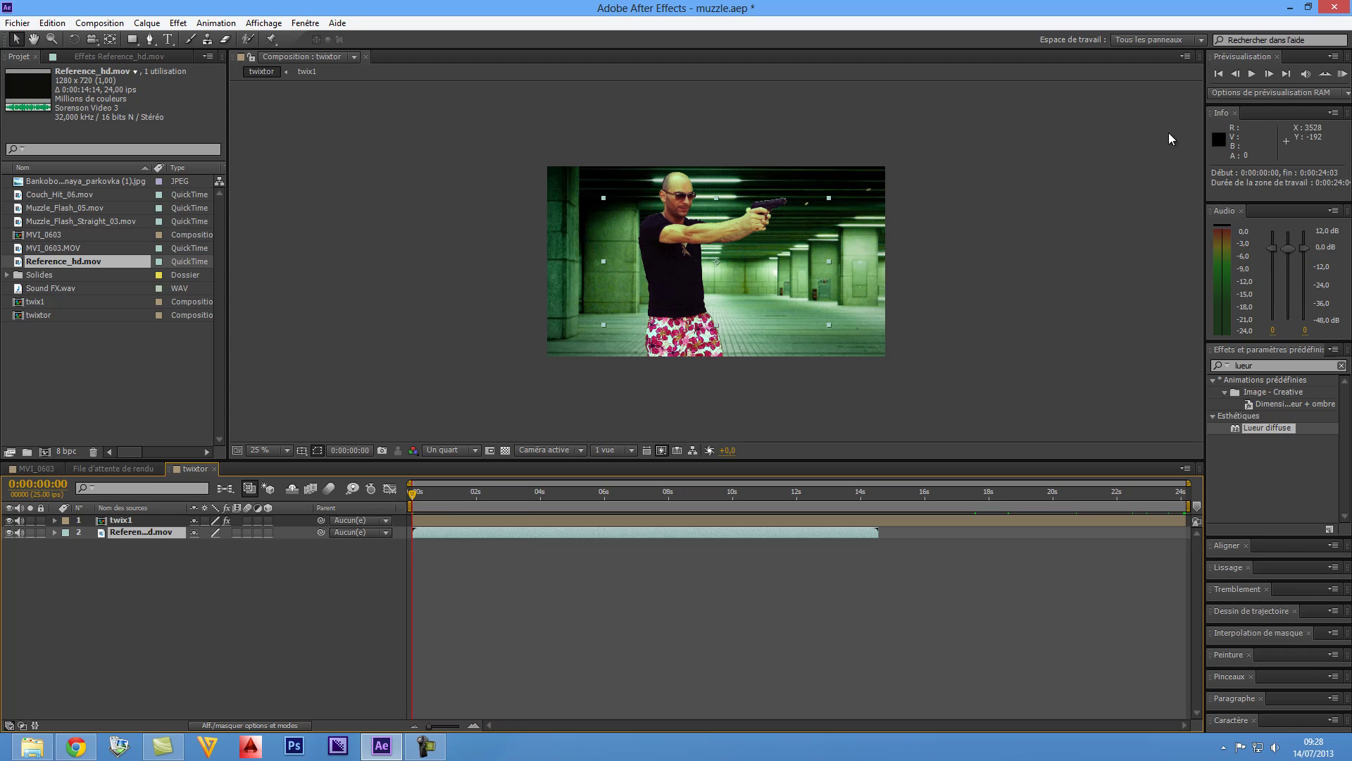
{"action": "left_click", "coordinate": [1343, 74]}
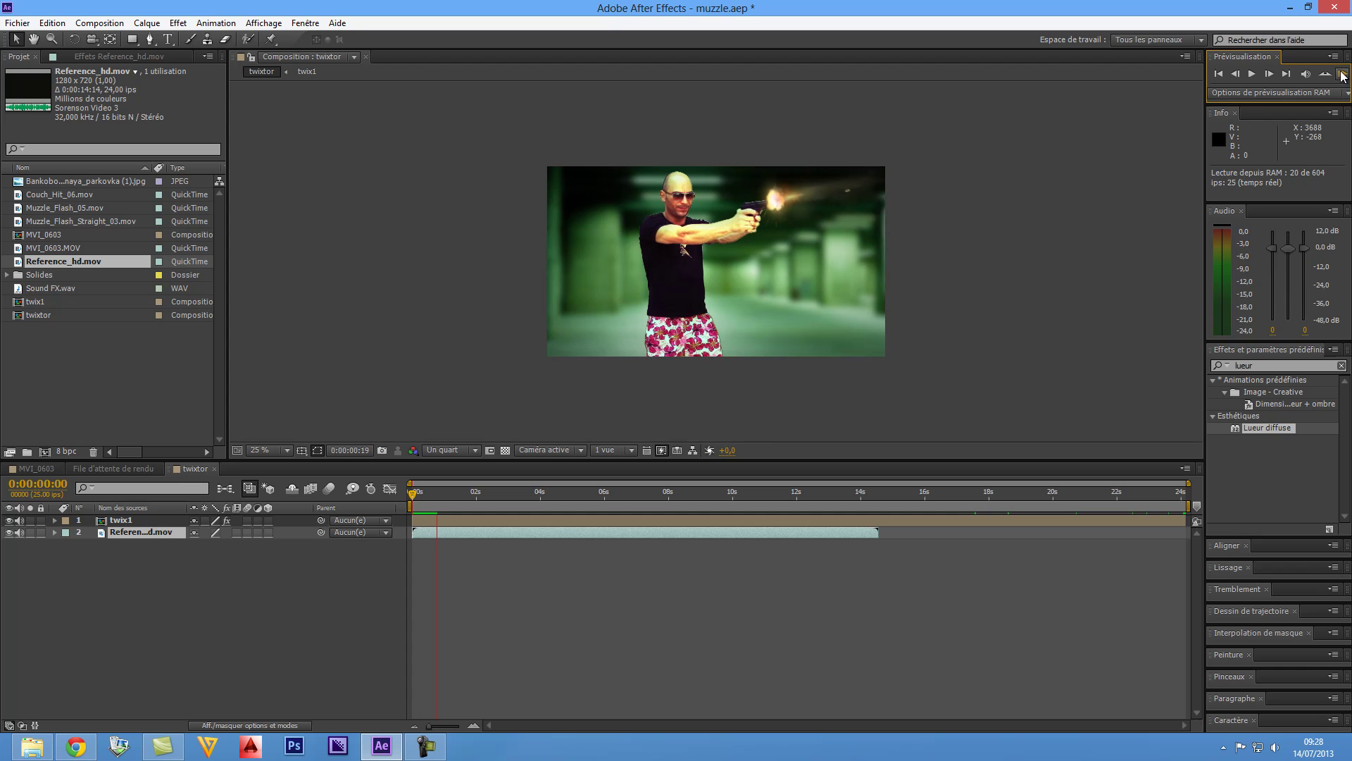
{"action": "left_click", "coordinate": [1343, 74]}
{"action": "left_click", "coordinate": [1342, 74]}
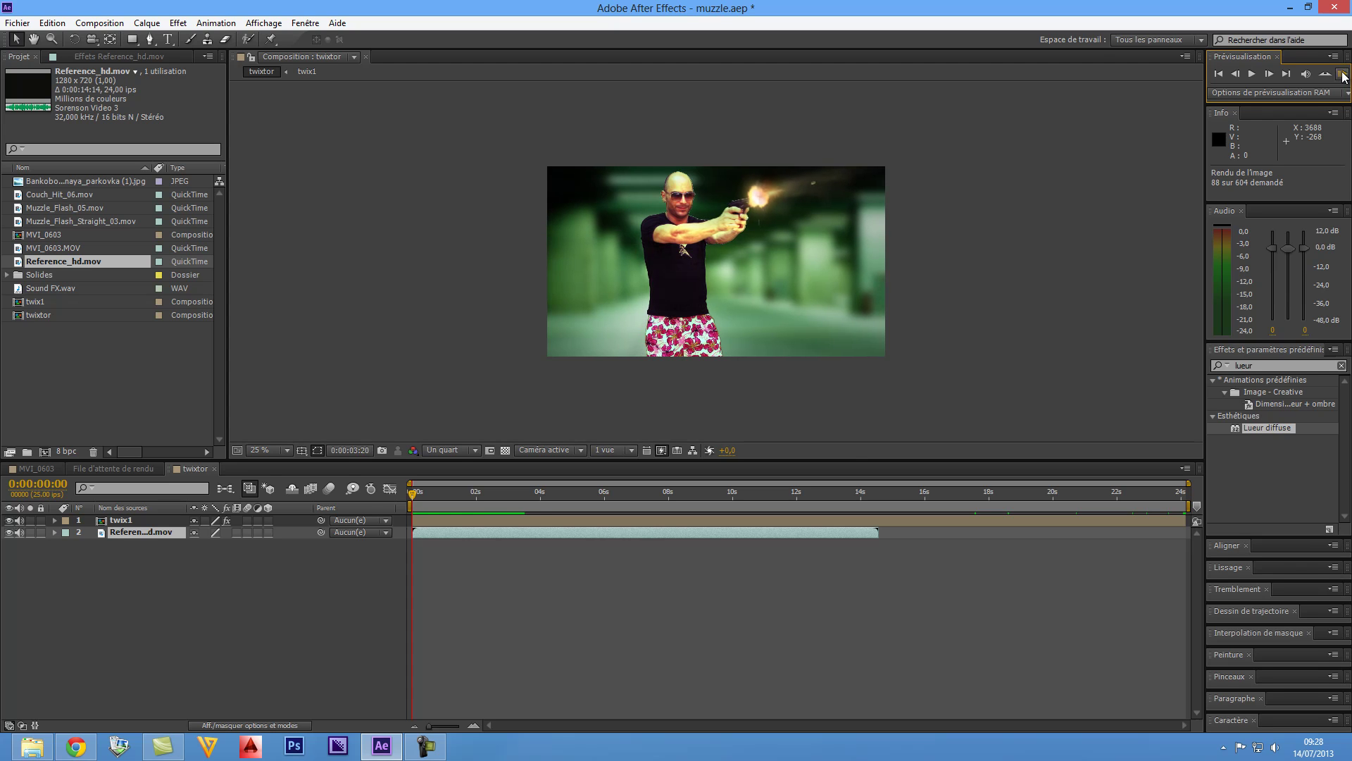
{"action": "left_click", "coordinate": [1342, 74]}
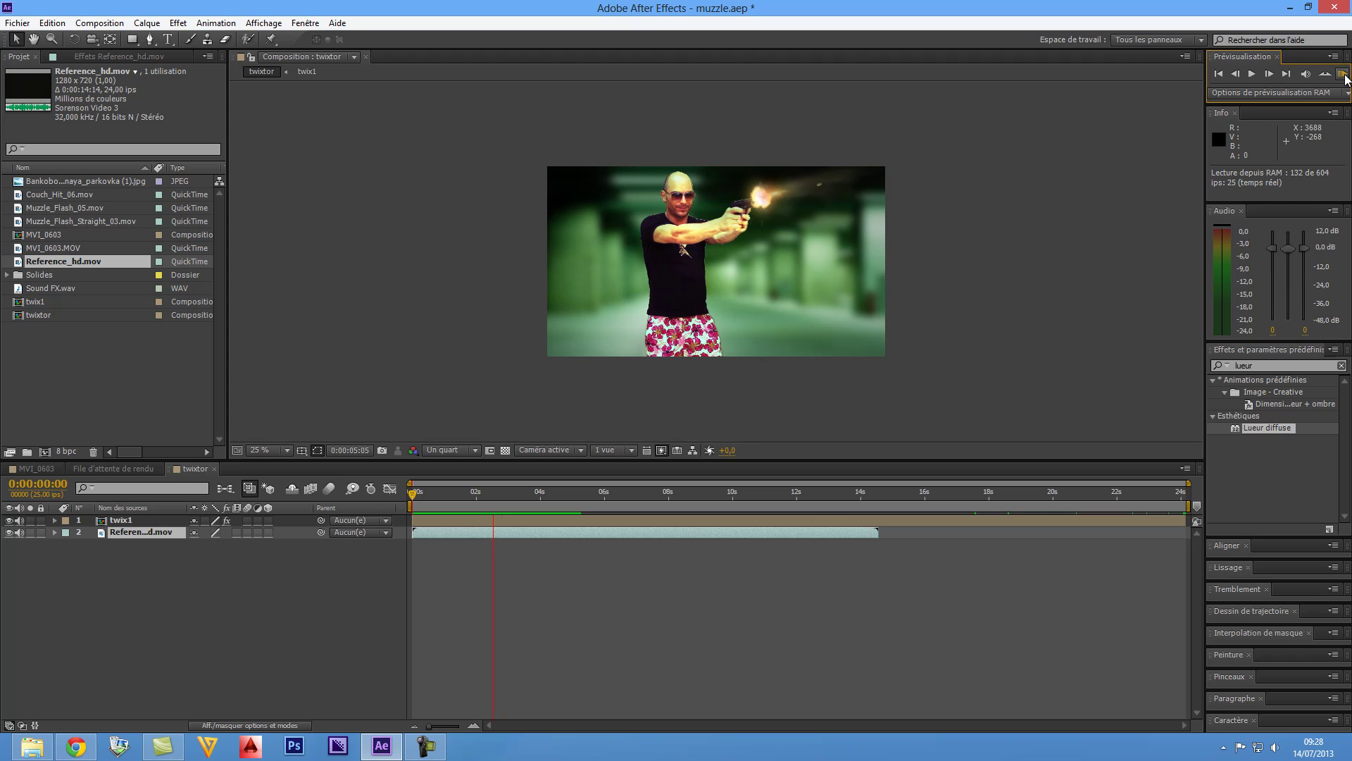
{"action": "left_click", "coordinate": [1344, 75]}
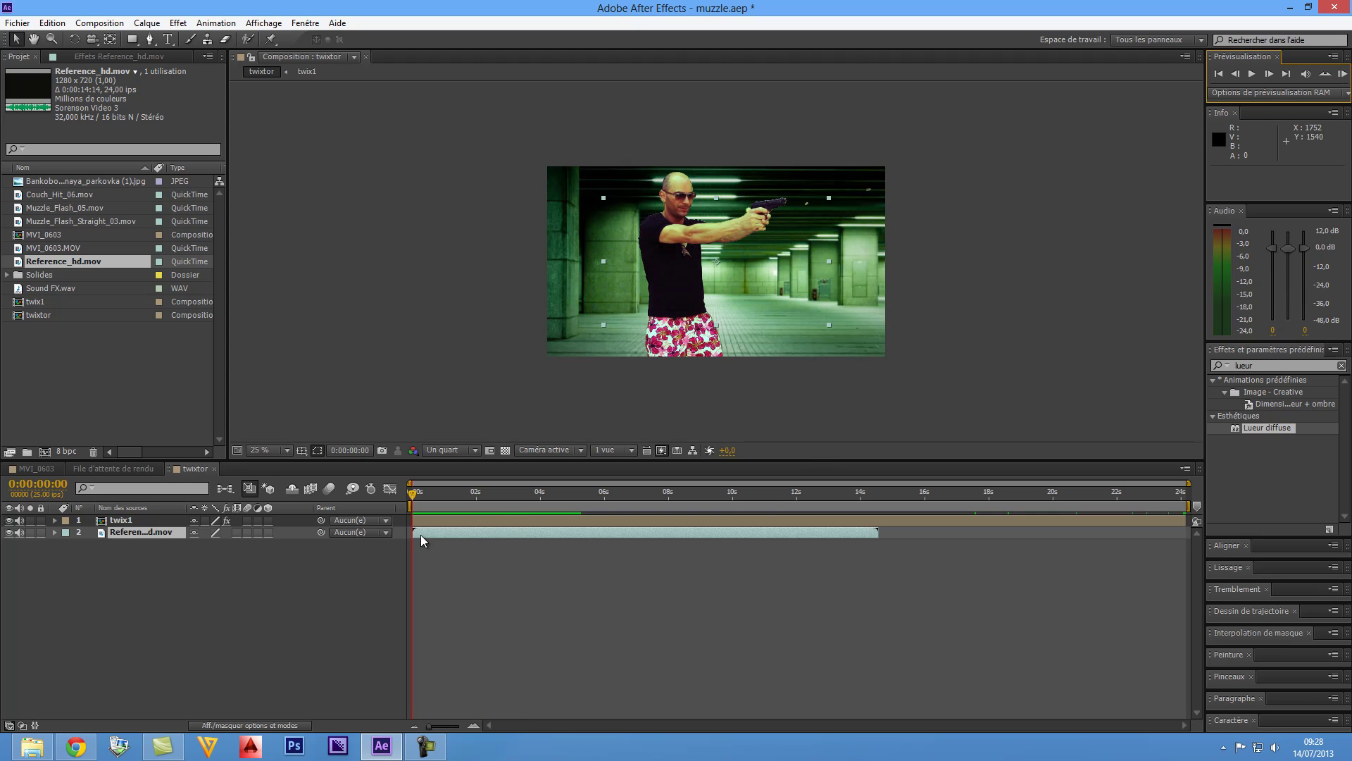
Step: Trim about 5 seconds off the start of the Reference_hd.mov layer so it begins at 0:00:00:01, and preview the result
{"action": "left_click_drag", "start_coordinate": [416, 533], "coordinate": [567, 535]}
{"action": "left_click_drag", "start_coordinate": [671, 534], "coordinate": [509, 547]}
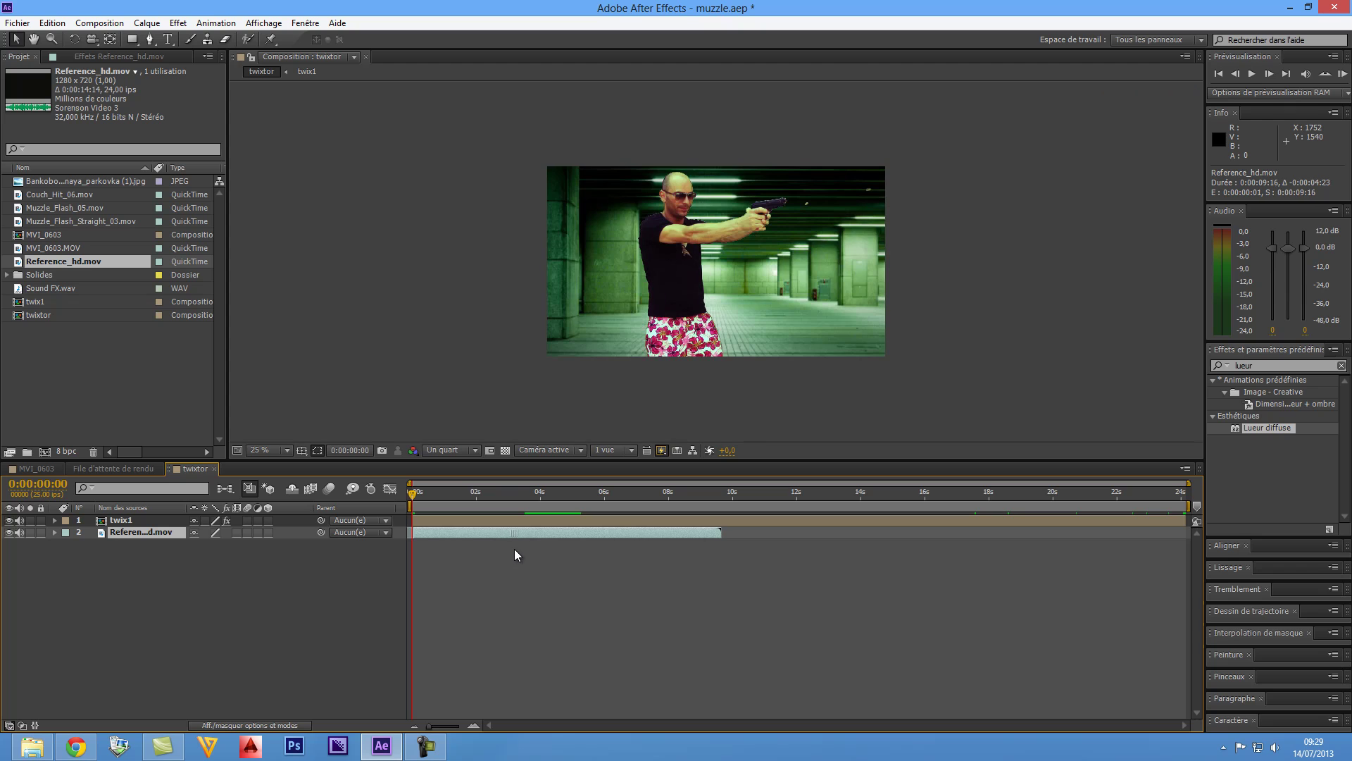
{"action": "left_click", "coordinate": [1341, 74]}
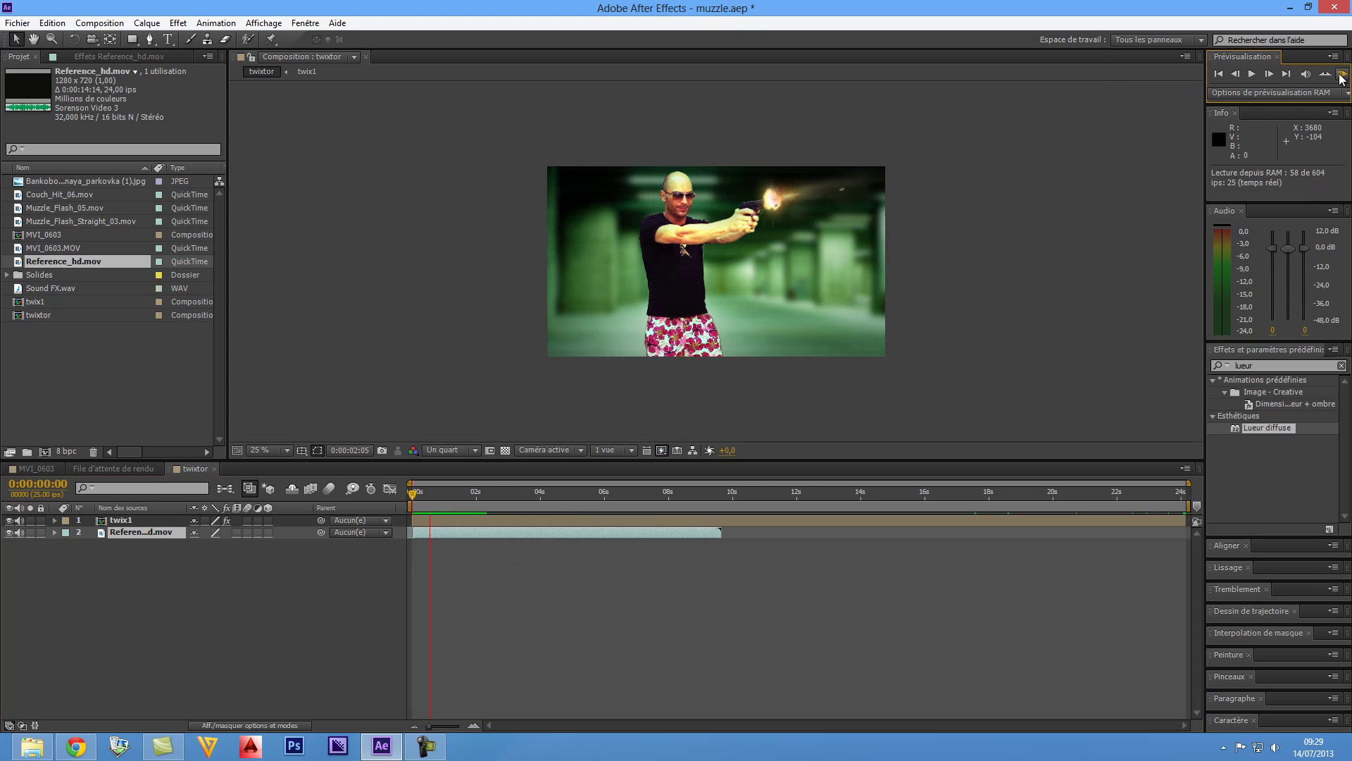
{"action": "left_click", "coordinate": [1342, 74]}
{"action": "left_click", "coordinate": [1341, 74]}
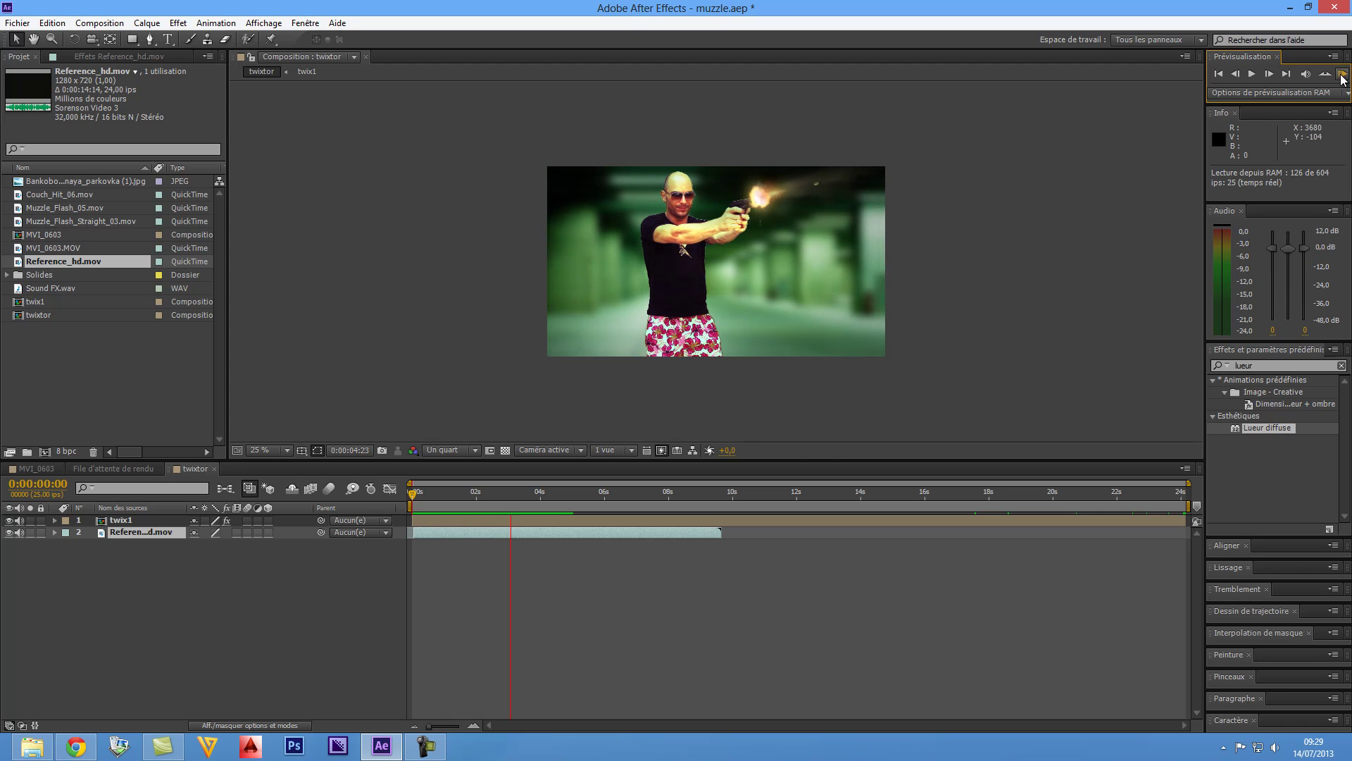
{"action": "left_click", "coordinate": [1341, 74]}
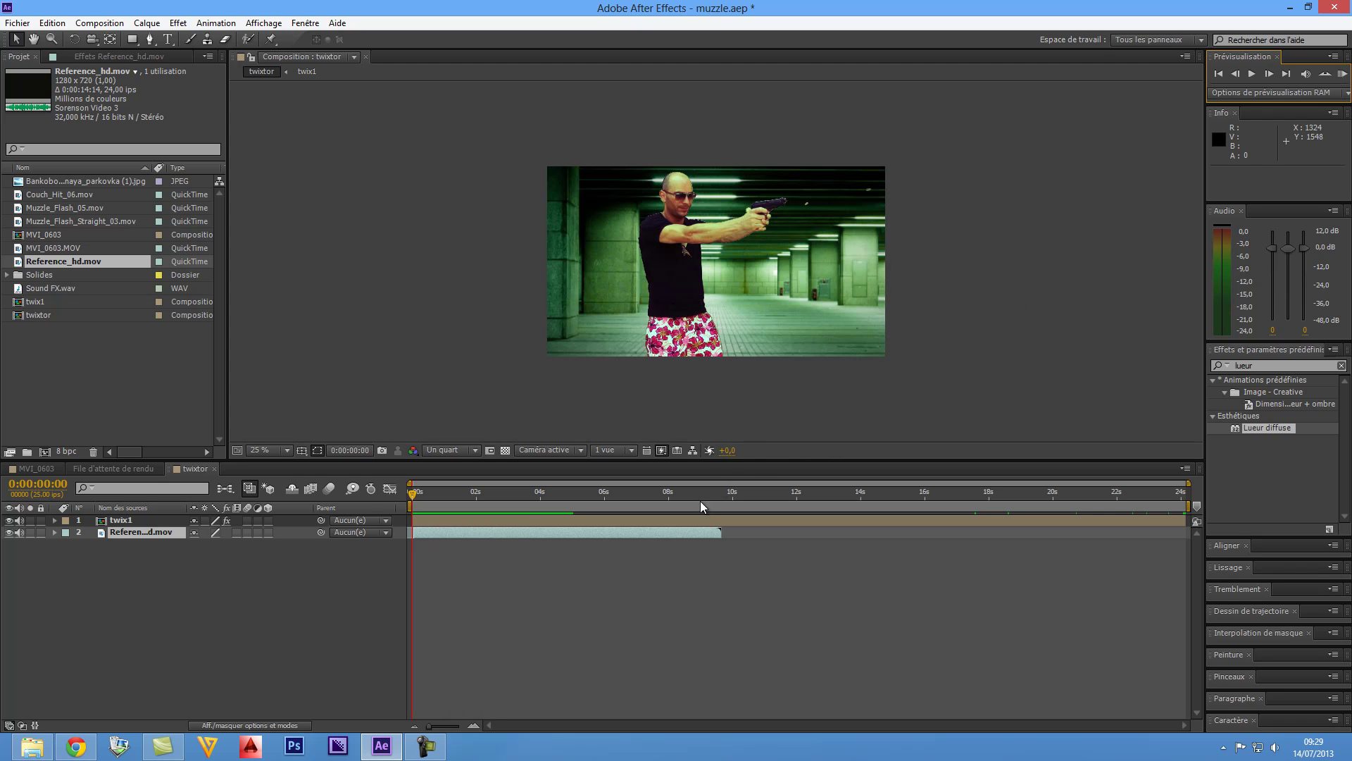
Step: Move the Reference_hd.mov layer earlier so it ends at 0:00:05:24 and play a RAM preview
{"action": "left_click_drag", "start_coordinate": [636, 535], "coordinate": [519, 545]}
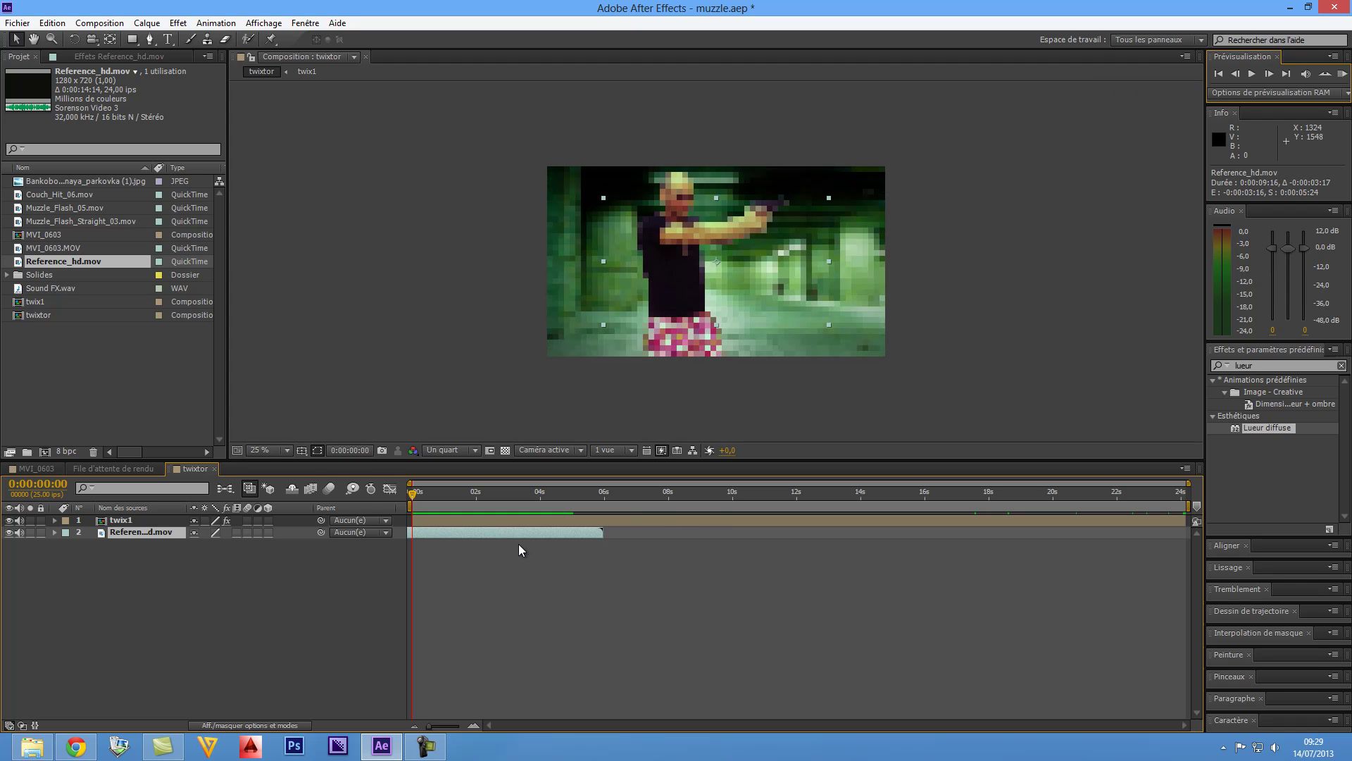
{"action": "left_click", "coordinate": [1341, 75]}
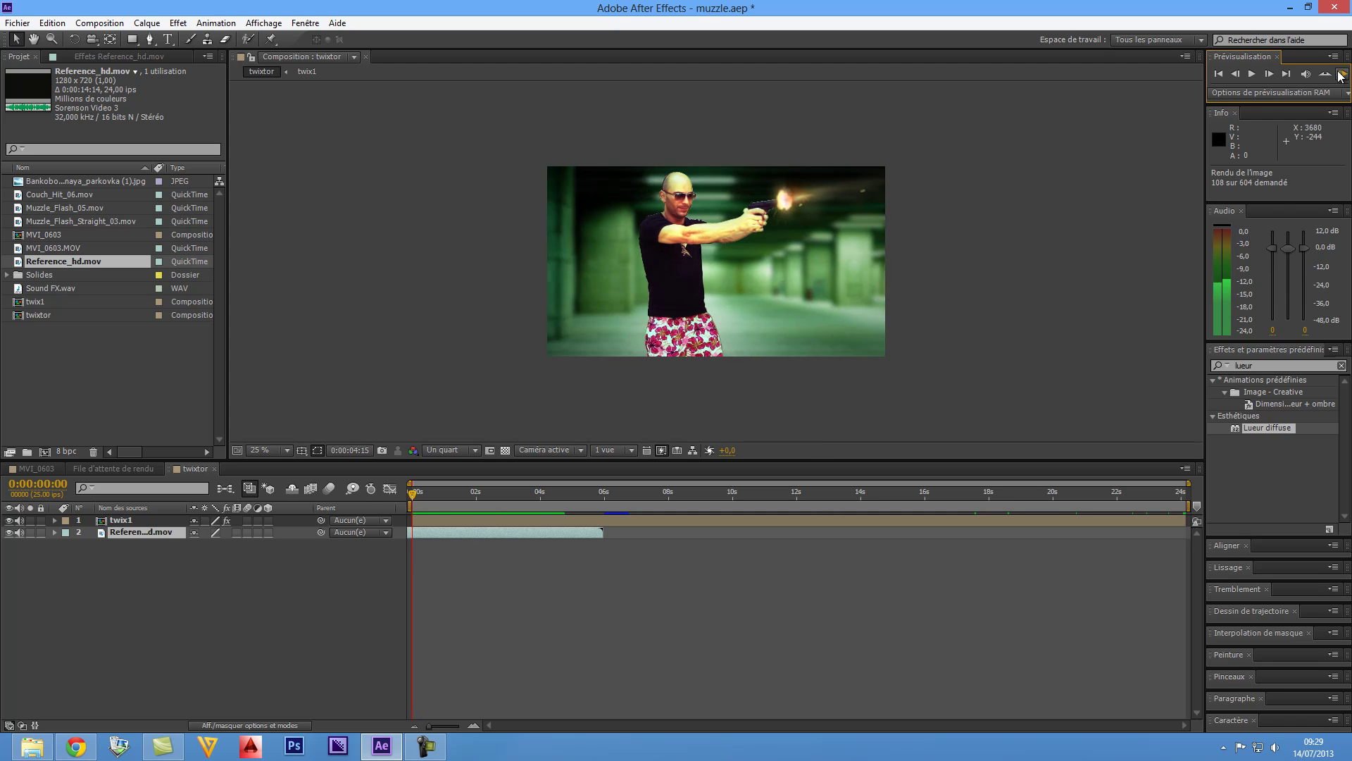
{"action": "left_click", "coordinate": [1341, 74]}
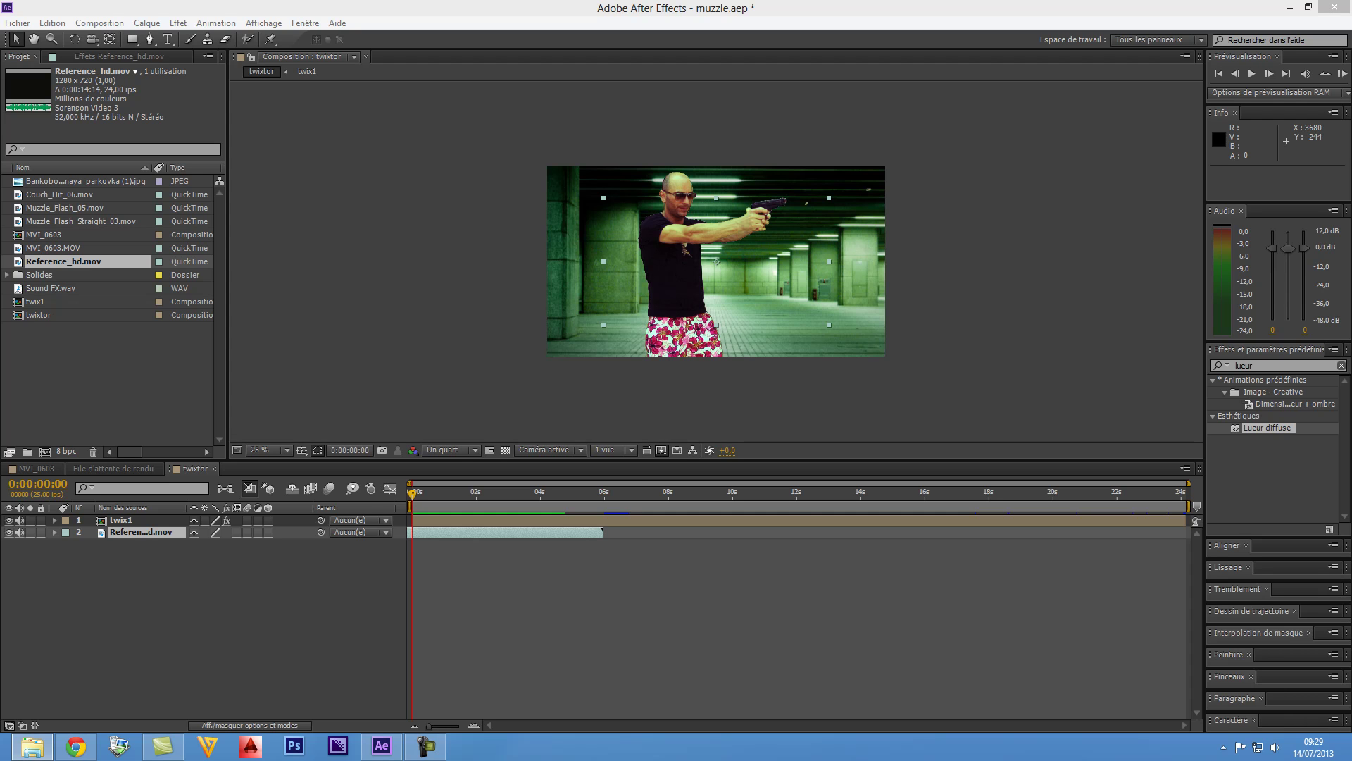
Step: Open the MP5 folder among the sound effect pack's Weapons in after effect fx and listen to mp5.wav
{"action": "left_click", "coordinate": [31, 746]}
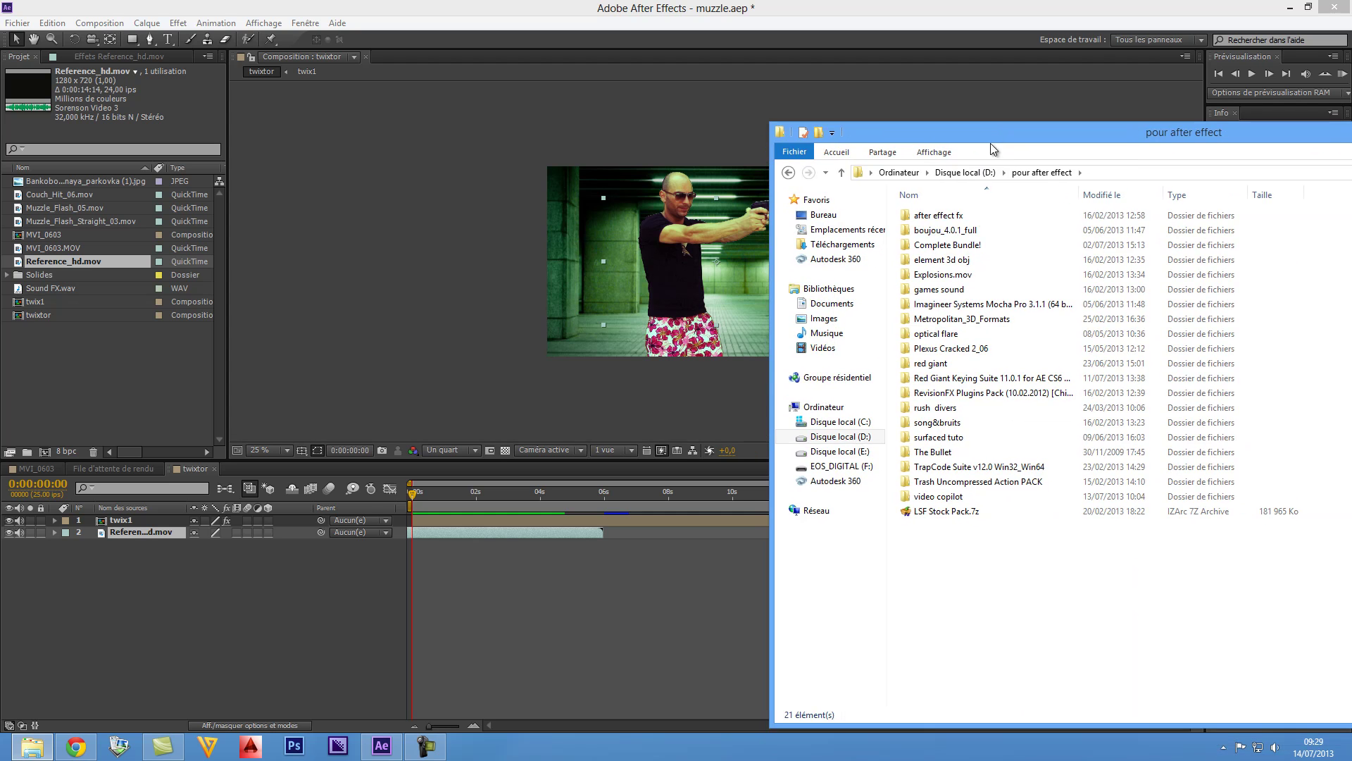
{"action": "double_click", "coordinate": [937, 215]}
{"action": "double_click", "coordinate": [945, 244]}
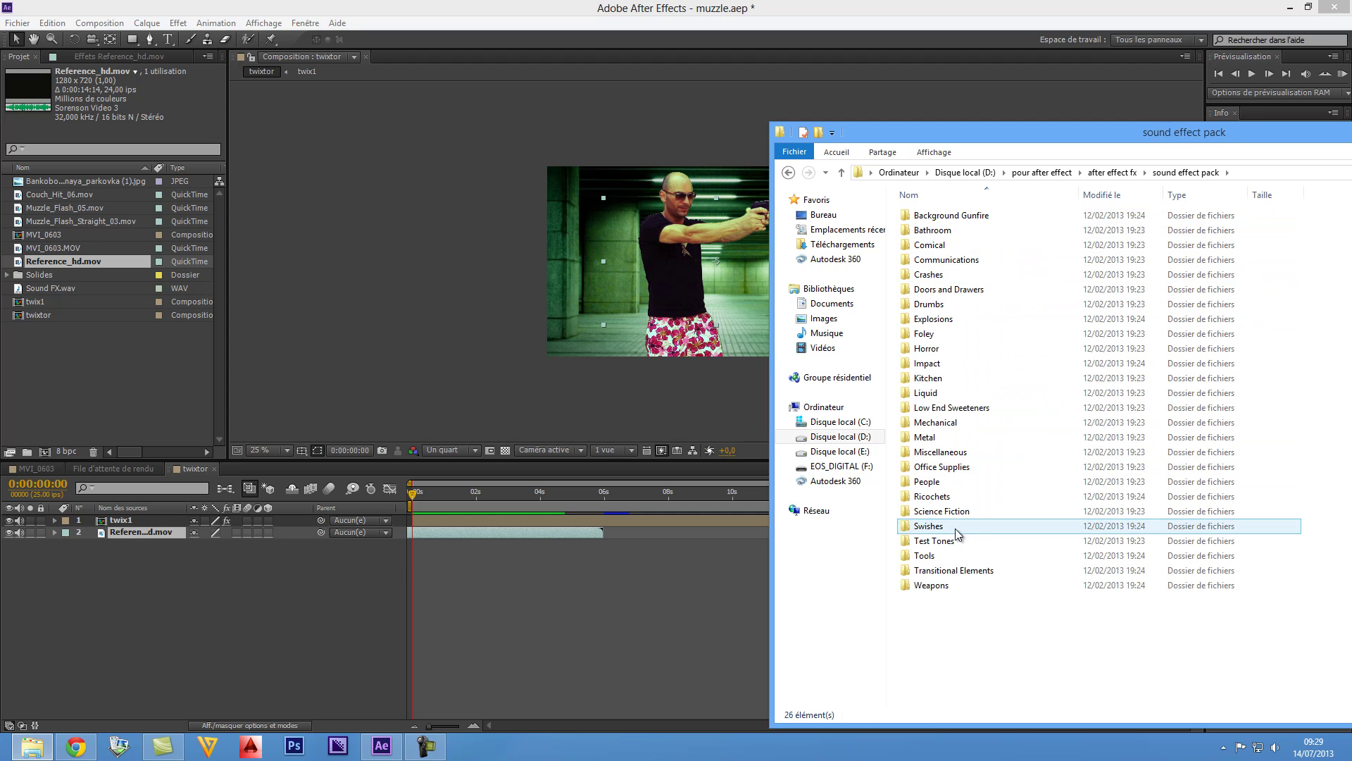
{"action": "double_click", "coordinate": [932, 586]}
{"action": "double_click", "coordinate": [936, 277]}
{"action": "double_click", "coordinate": [941, 216]}
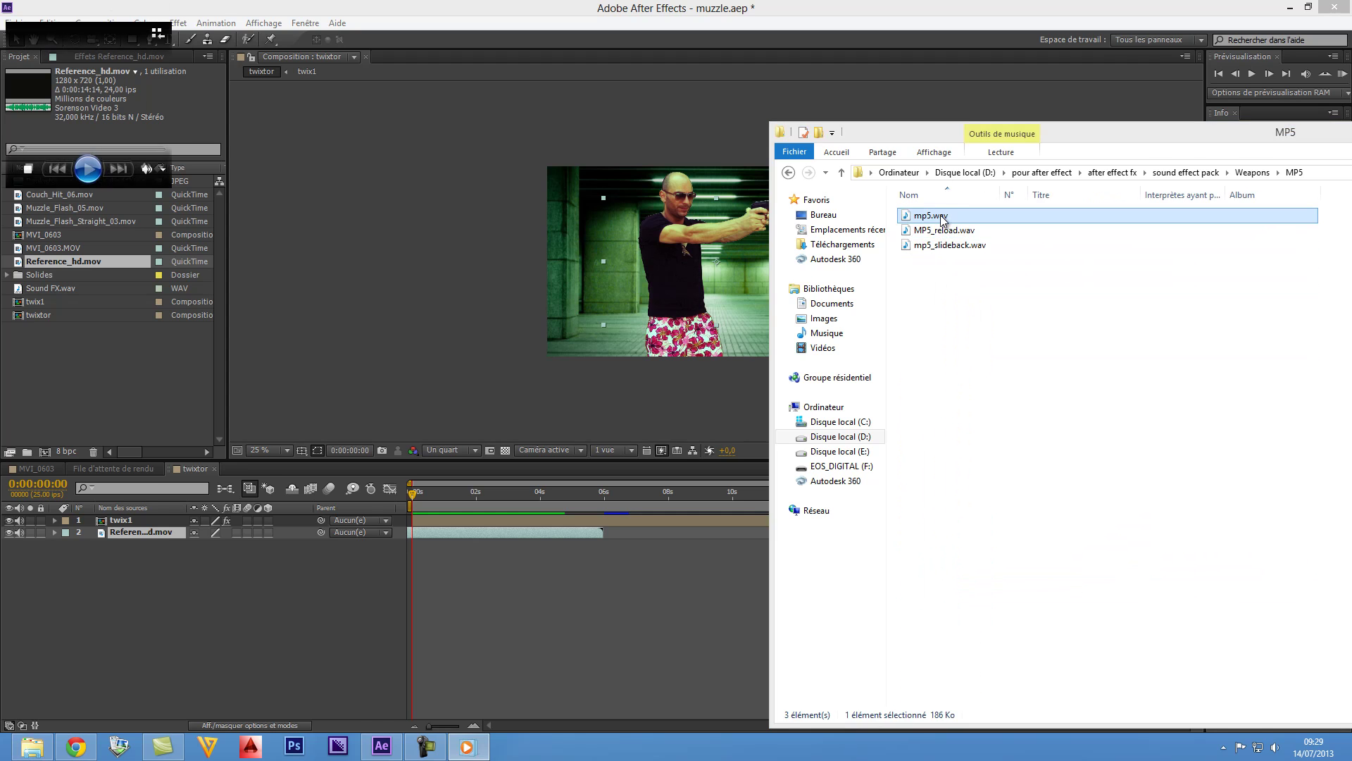
{"action": "mouse_move", "coordinate": [943, 231]}
{"action": "left_mouse_down"}
{"action": "mouse_move", "coordinate": [719, 258]}
{"action": "mouse_move", "coordinate": [940, 232]}
{"action": "mouse_move", "coordinate": [954, 245]}
{"action": "left_mouse_up"}
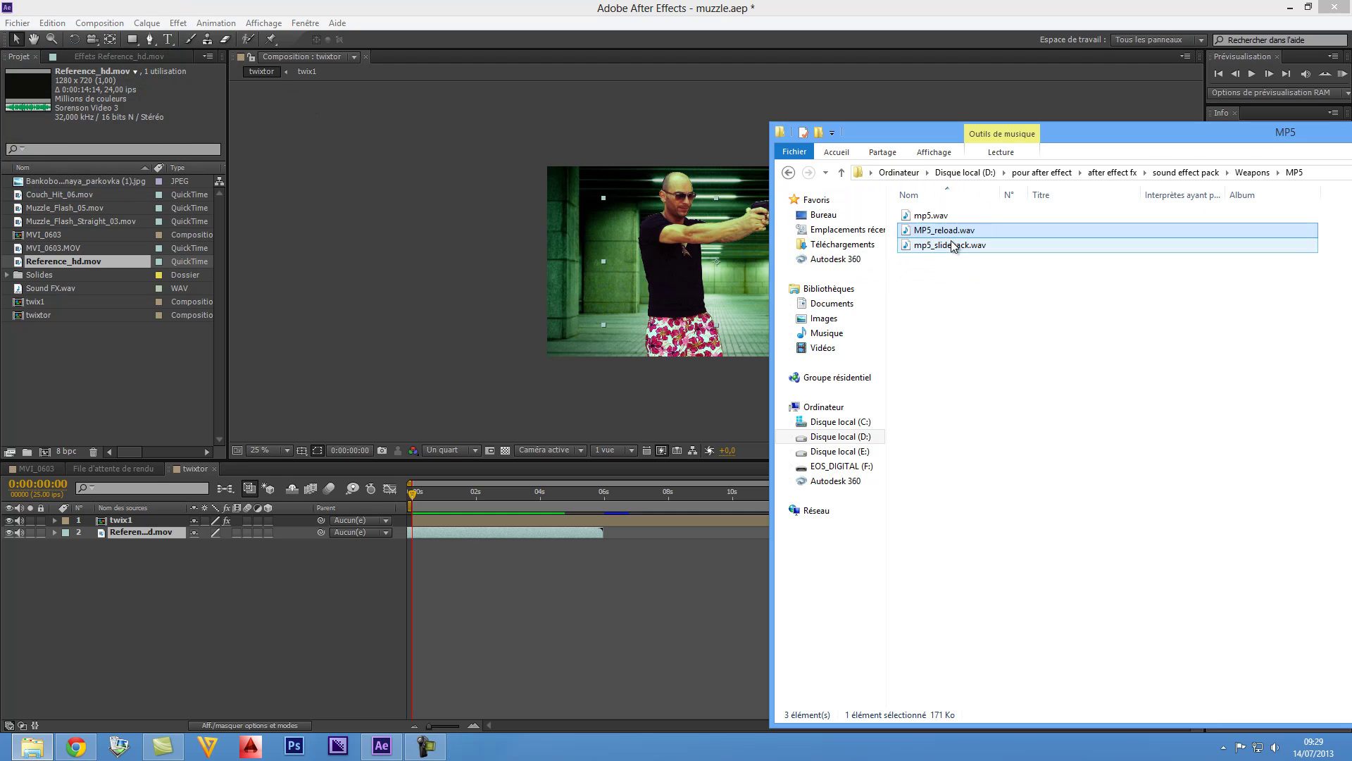
Step: Listen to m4_boltclick.wav in the M4 weapon folder and return to the Weapons folder
{"action": "left_click", "coordinate": [789, 172]}
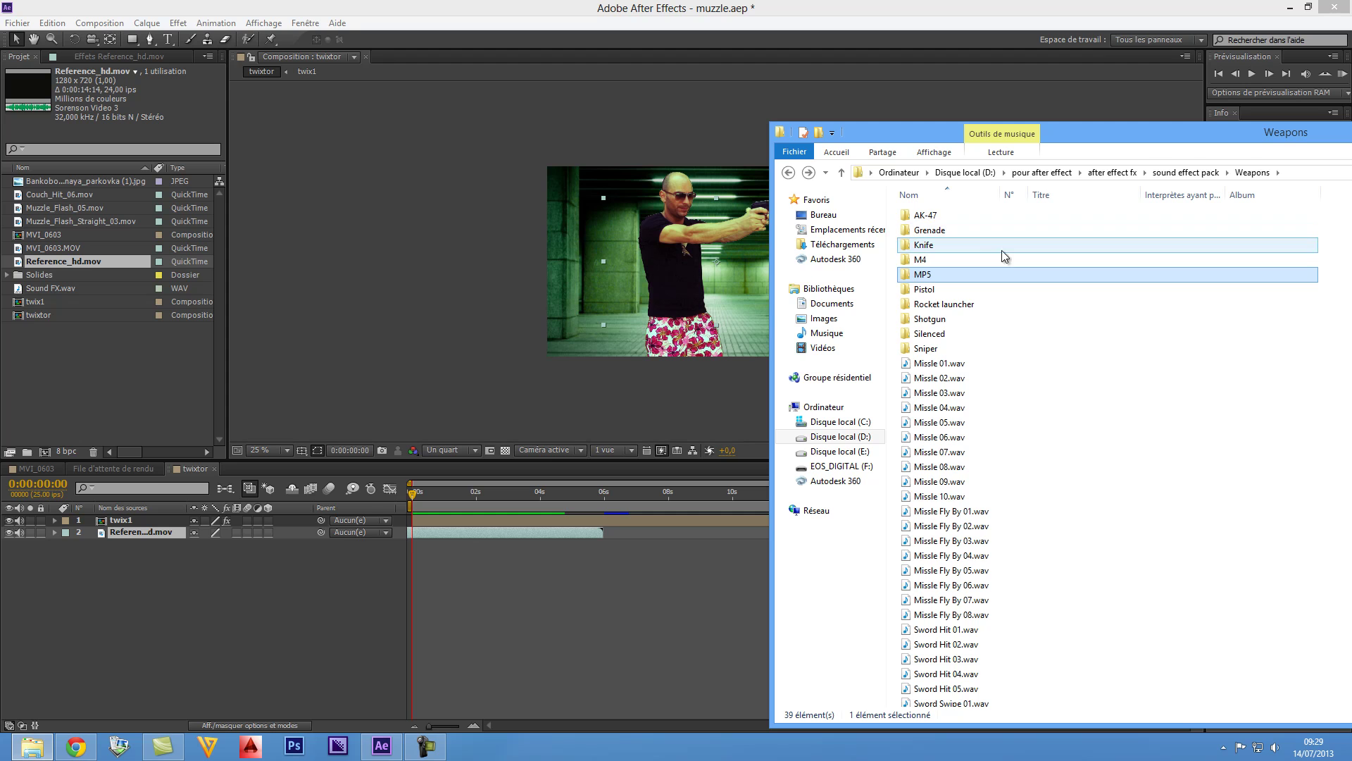
{"action": "double_click", "coordinate": [1004, 259]}
{"action": "double_click", "coordinate": [947, 217]}
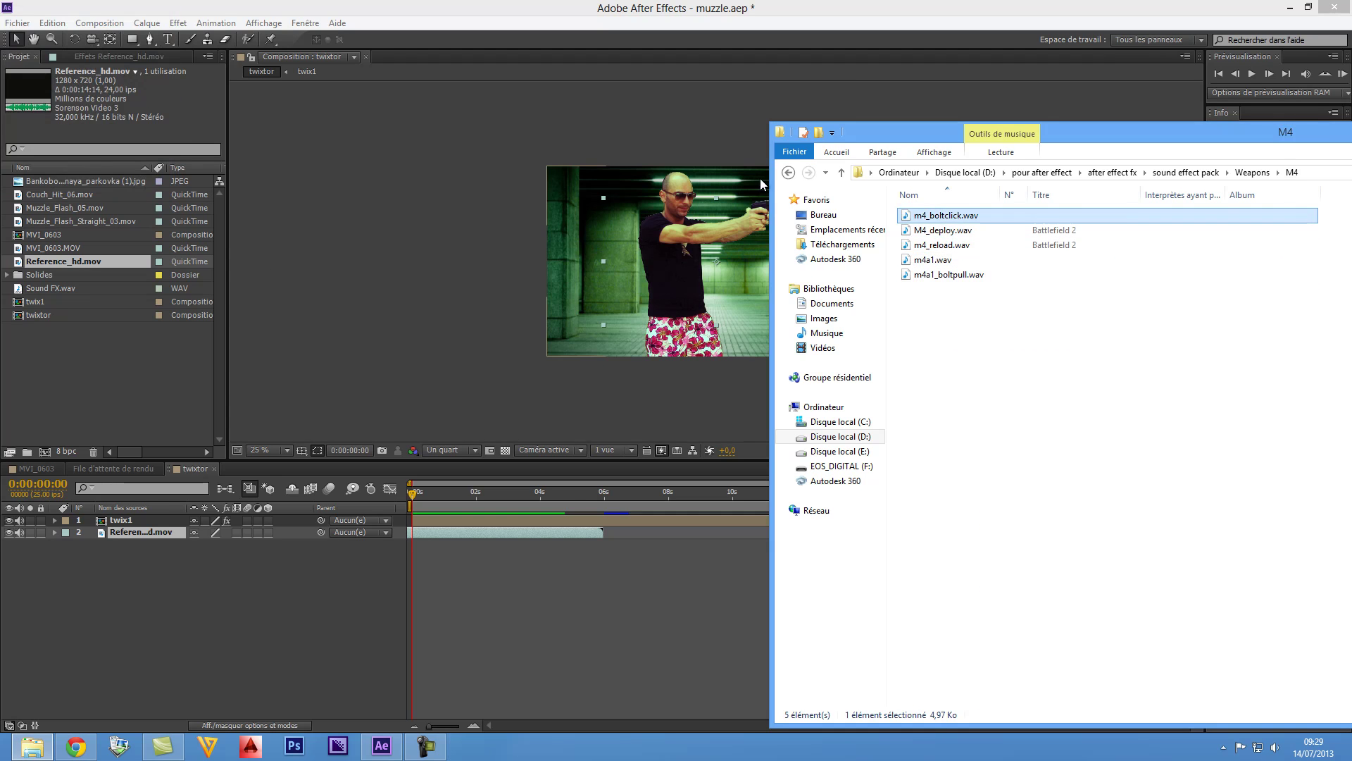
{"action": "left_click", "coordinate": [789, 173]}
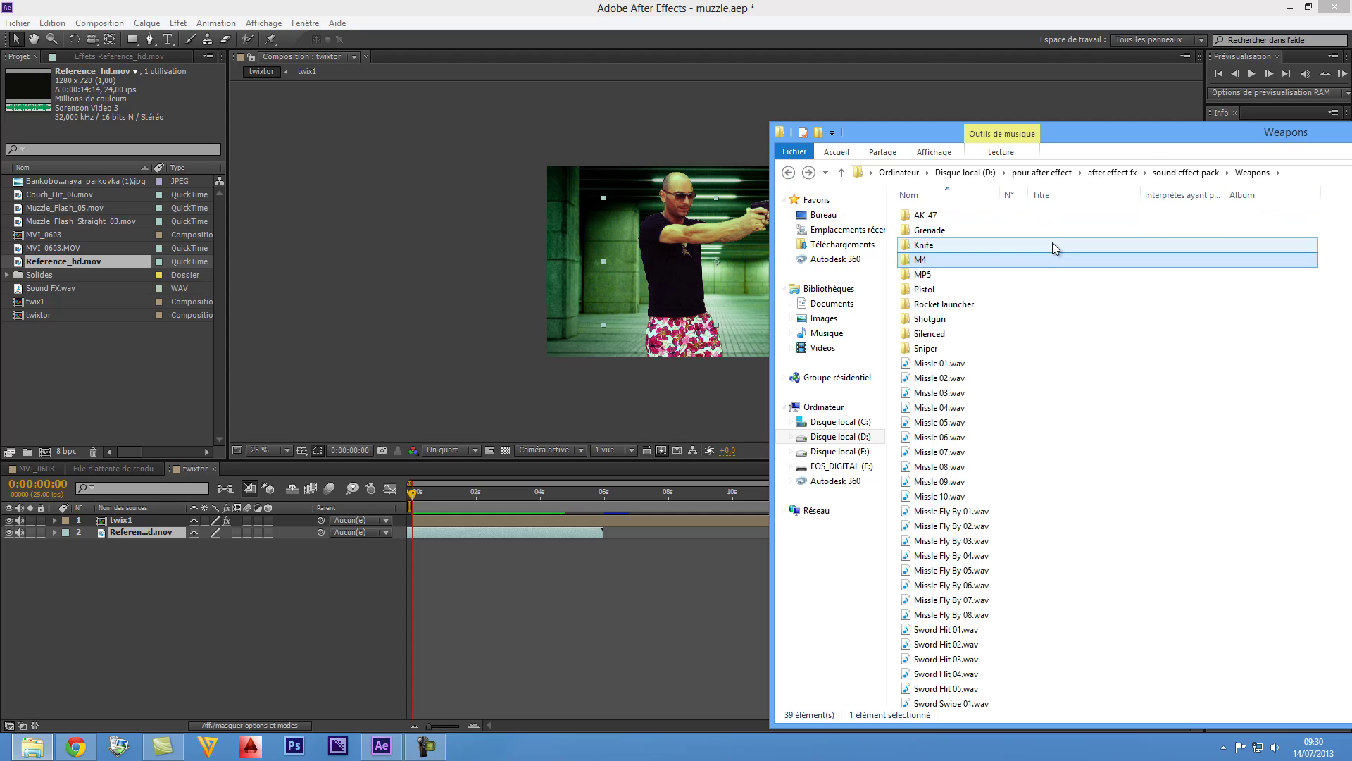
Step: Listen to Baghira.wav in the Pistol folder and import it into the project
{"action": "double_click", "coordinate": [986, 289]}
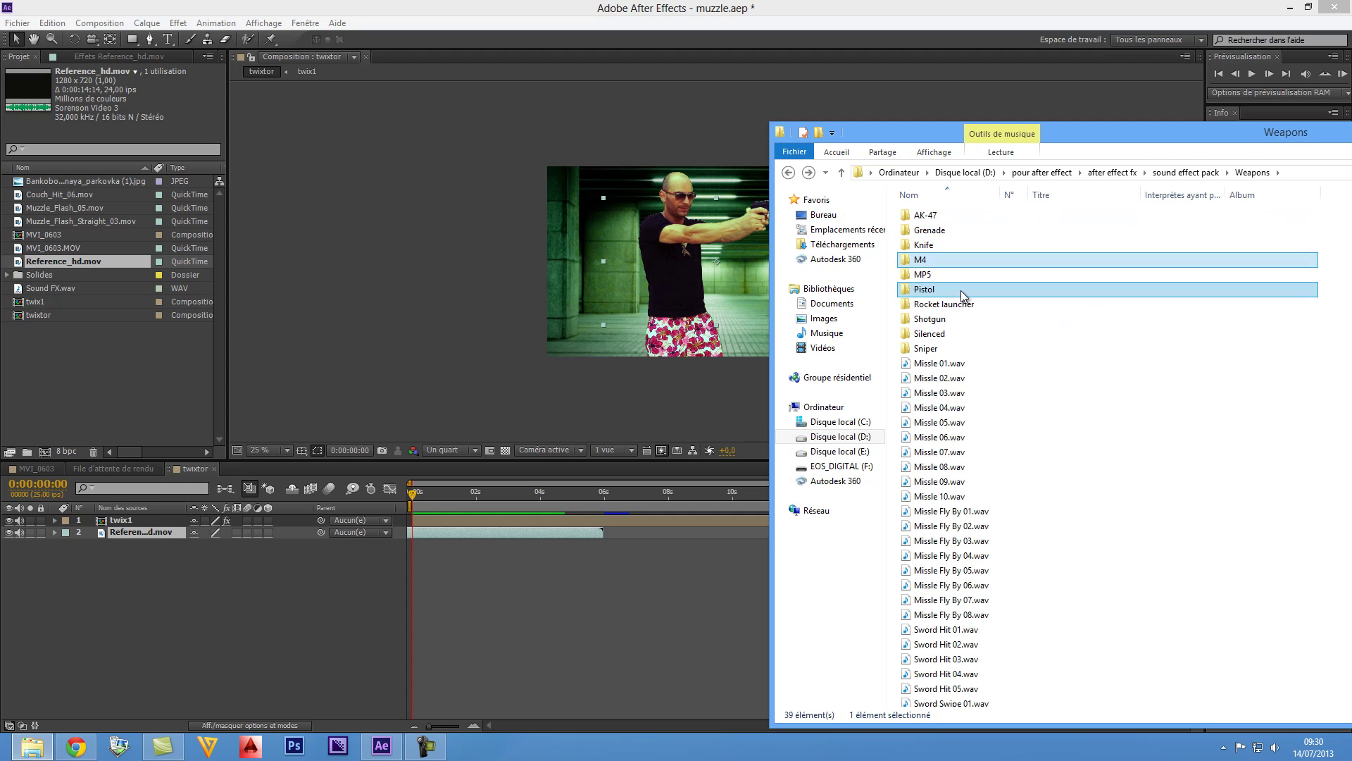
{"action": "double_click", "coordinate": [961, 217]}
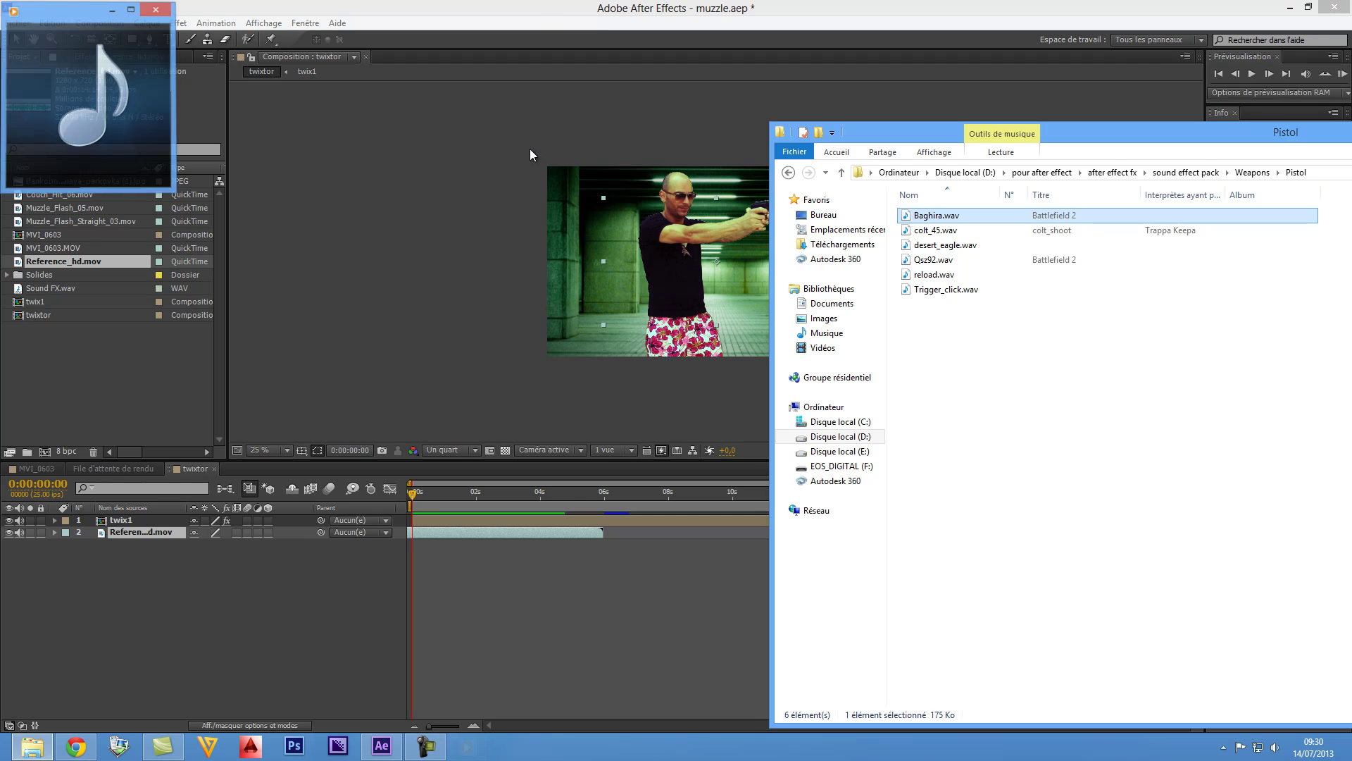
{"action": "left_click_drag", "start_coordinate": [910, 217], "coordinate": [162, 394]}
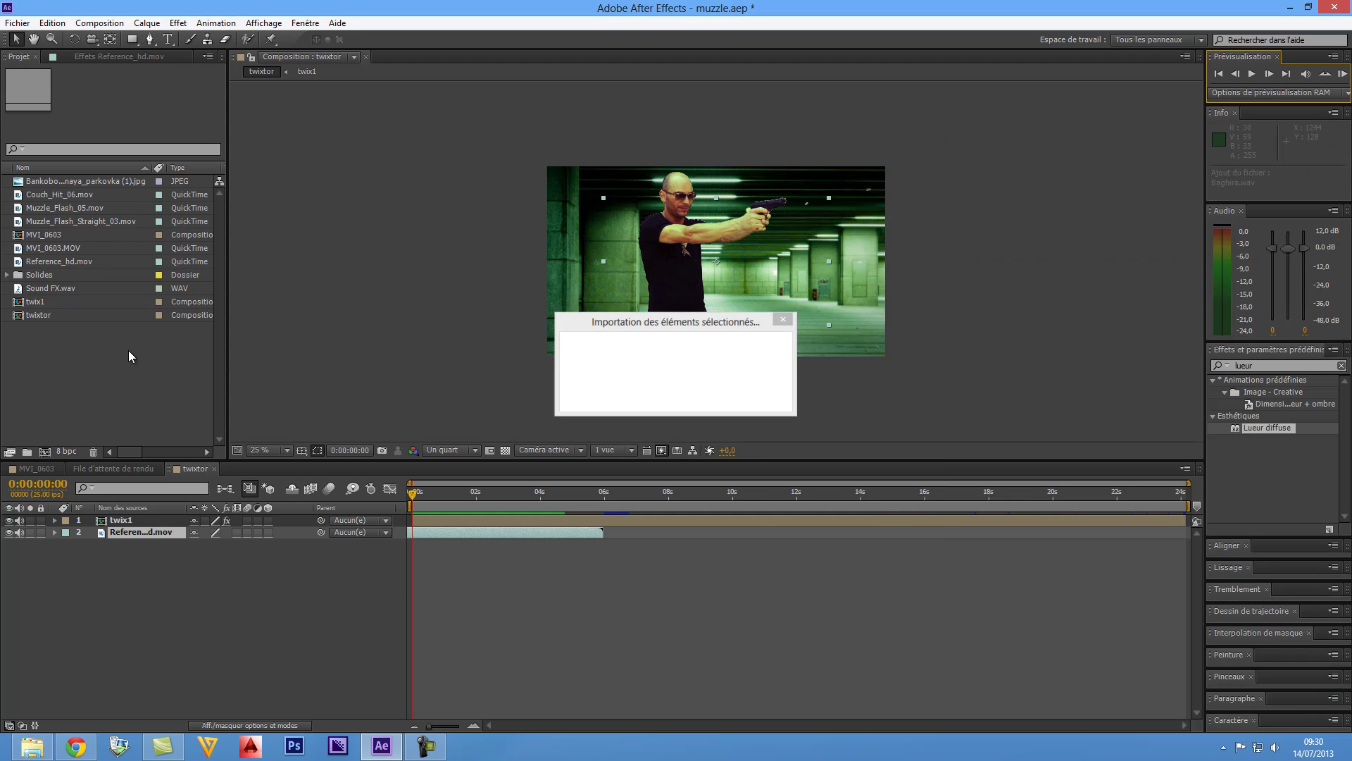
Step: Add Baghira.wav to the twixtor composition below the Reference_hd.mov layer and set the current time to 0:00:00:02
{"action": "left_click_drag", "start_coordinate": [49, 184], "coordinate": [150, 553]}
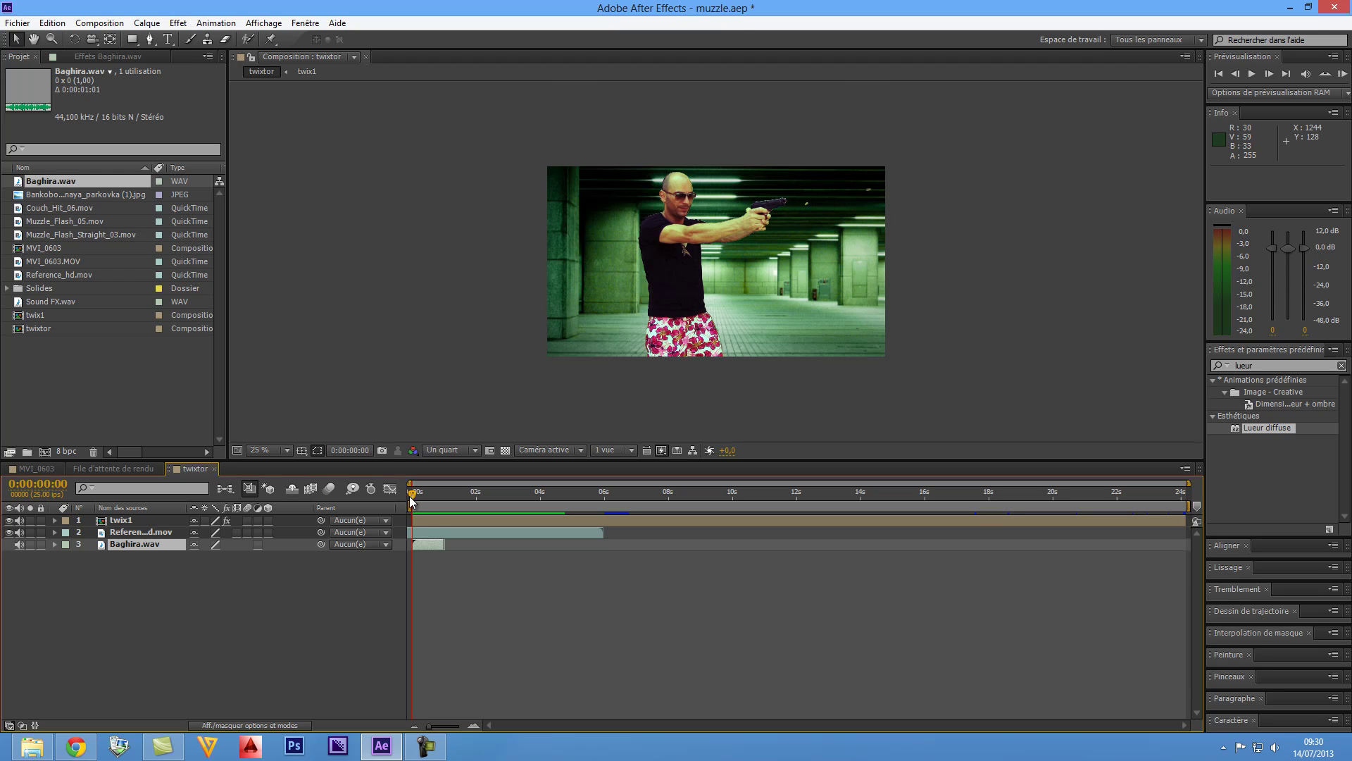
{"action": "left_click_drag", "start_coordinate": [413, 499], "coordinate": [414, 499]}
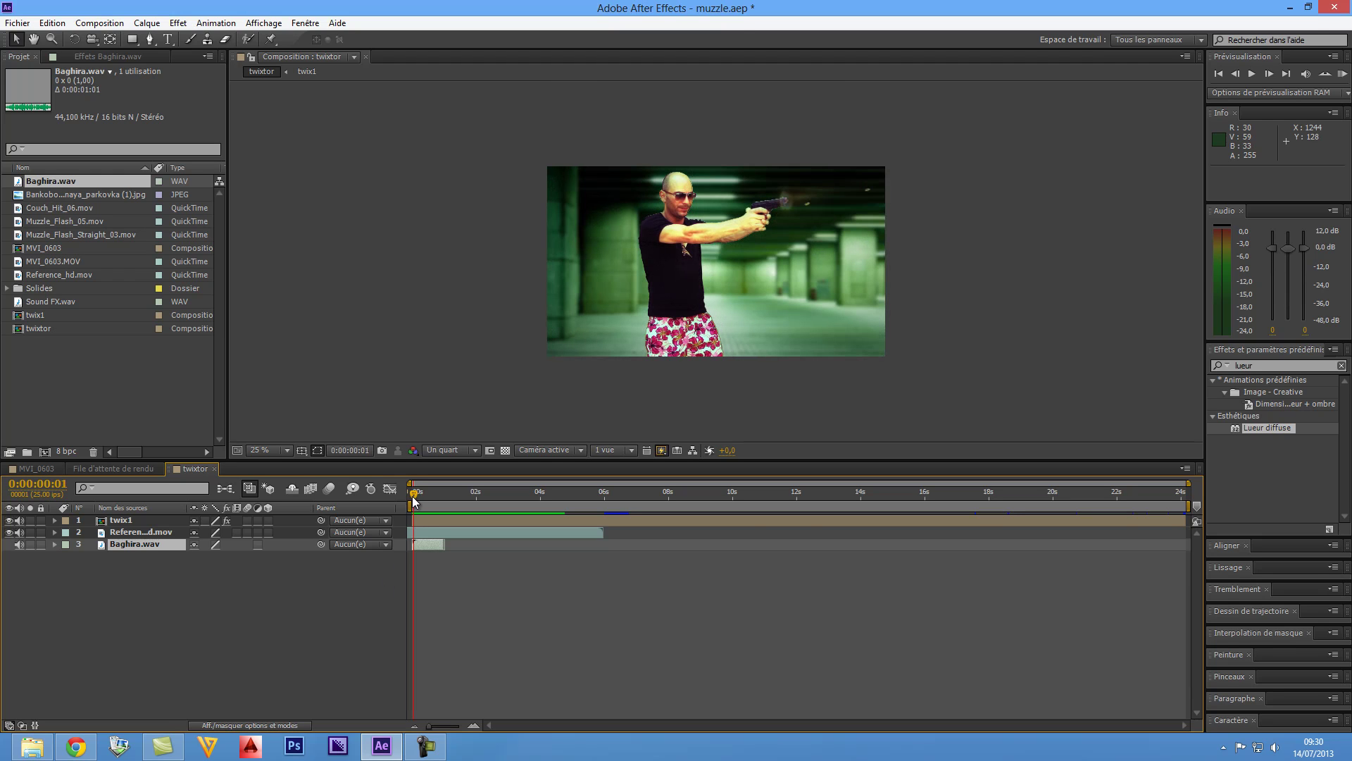
{"action": "left_click", "coordinate": [1268, 73]}
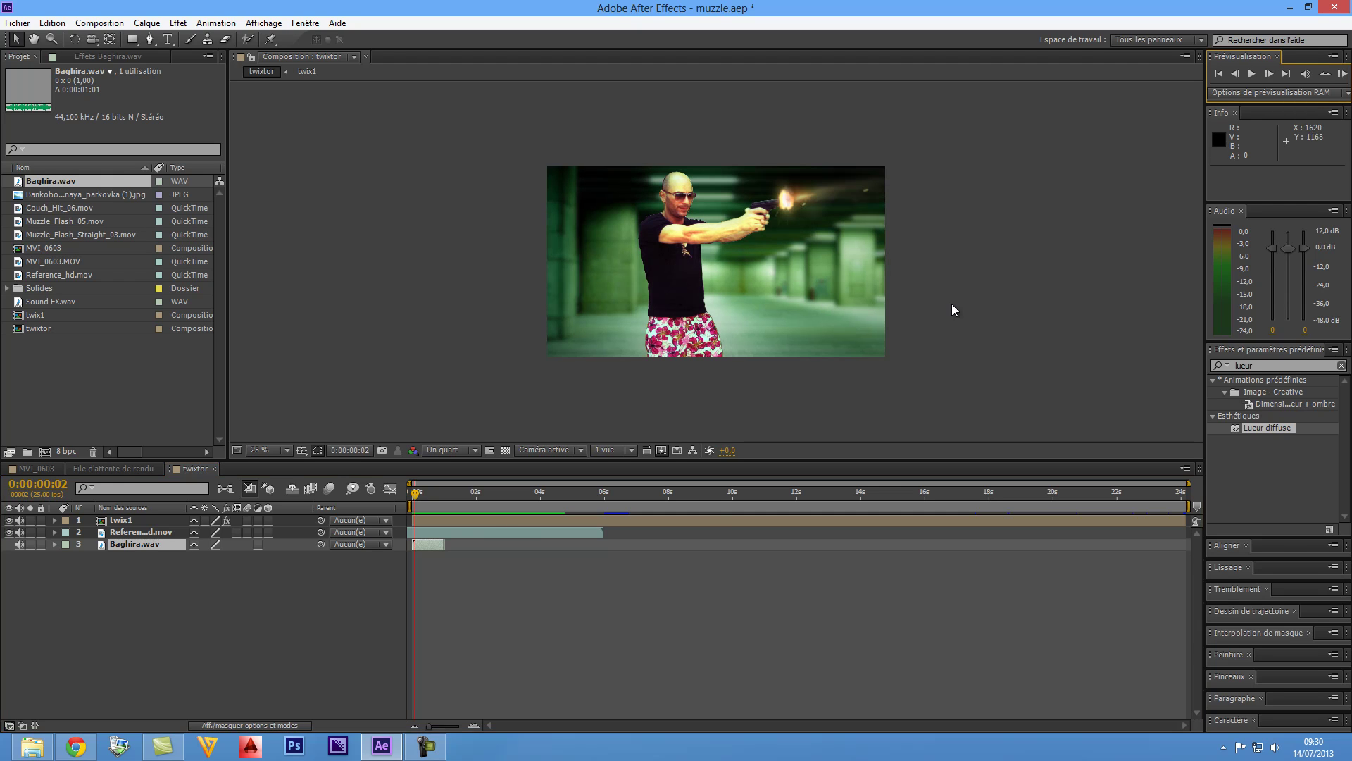
Step: Nudge Baghira.wav slightly forward in the twixtor timeline, shift Reference_hd.mov forward by 5 frames, and preview the sound against the shot
{"action": "left_click_drag", "start_coordinate": [427, 545], "coordinate": [441, 532]}
{"action": "left_click", "coordinate": [434, 532]}
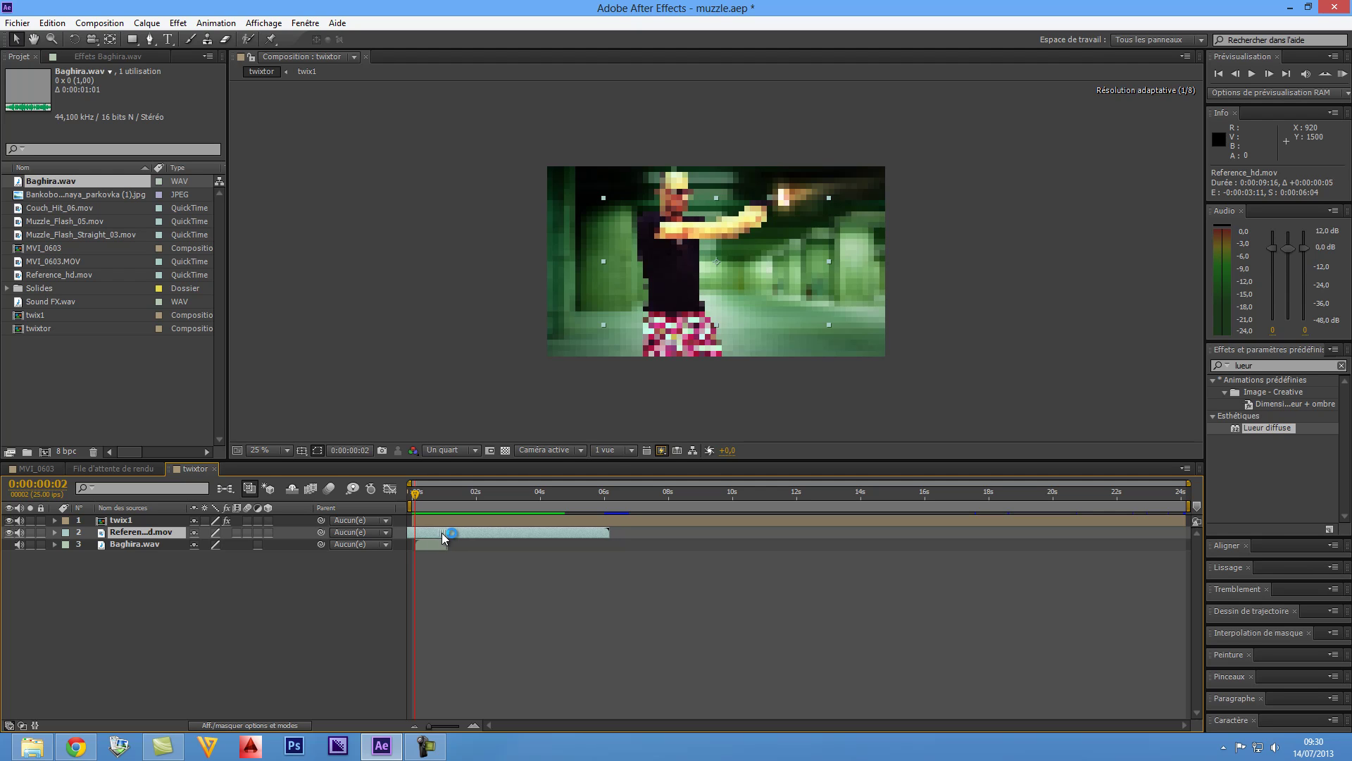
{"action": "left_click", "coordinate": [1342, 74]}
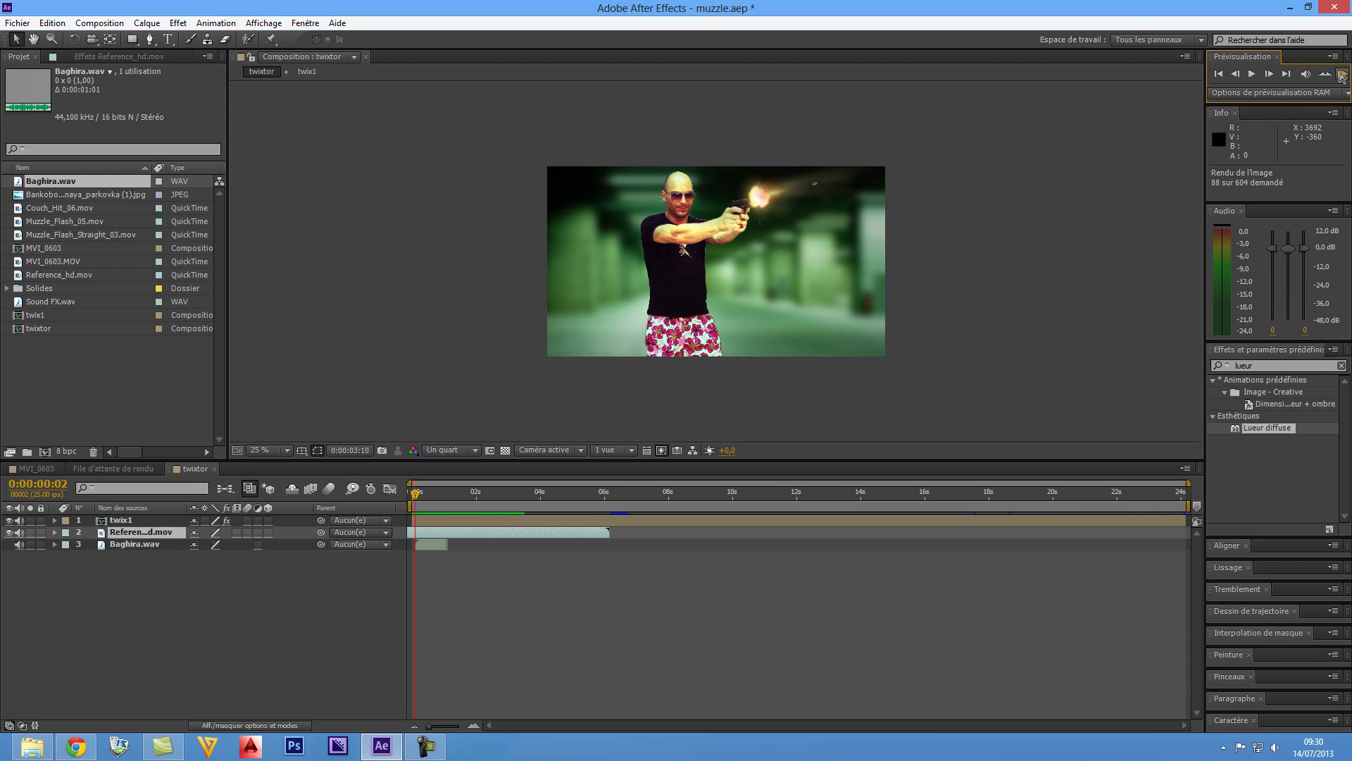
{"action": "left_click", "coordinate": [1342, 76]}
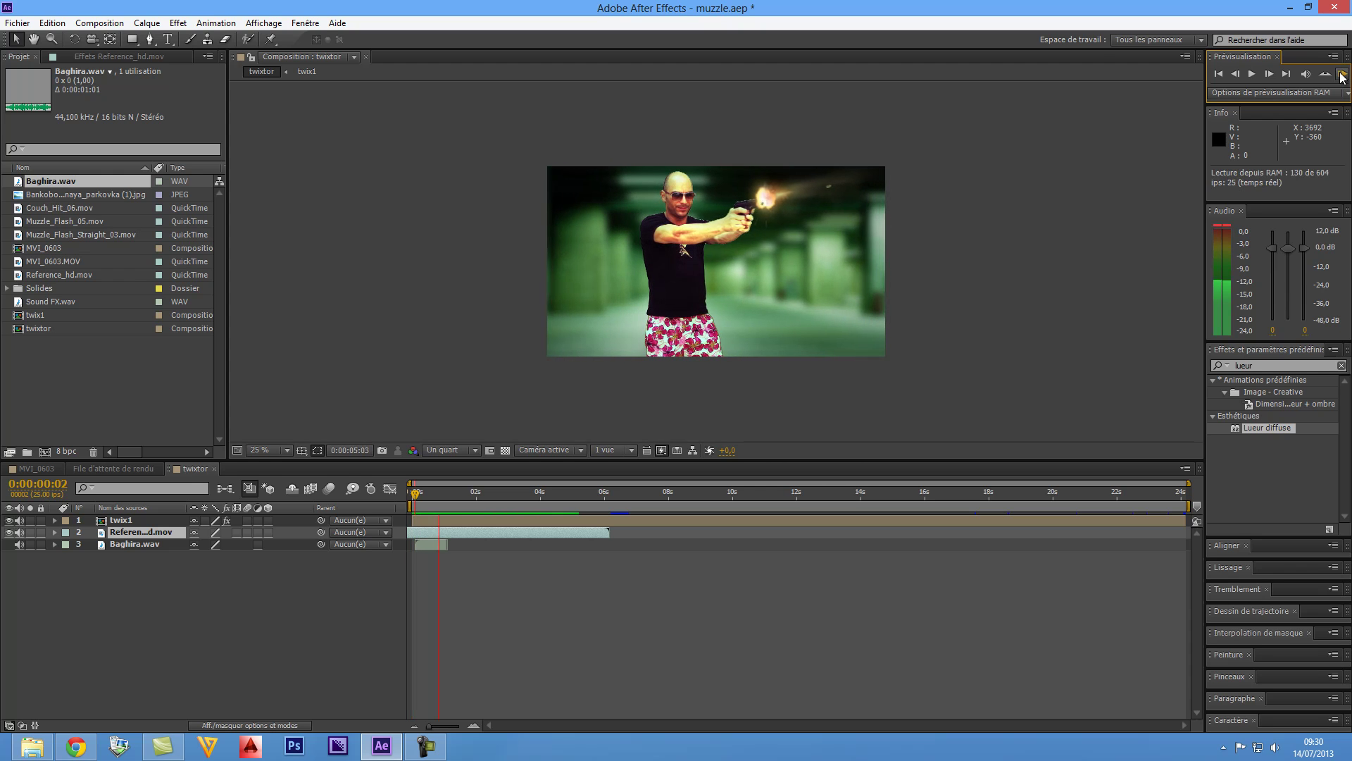
{"action": "left_click", "coordinate": [1342, 75]}
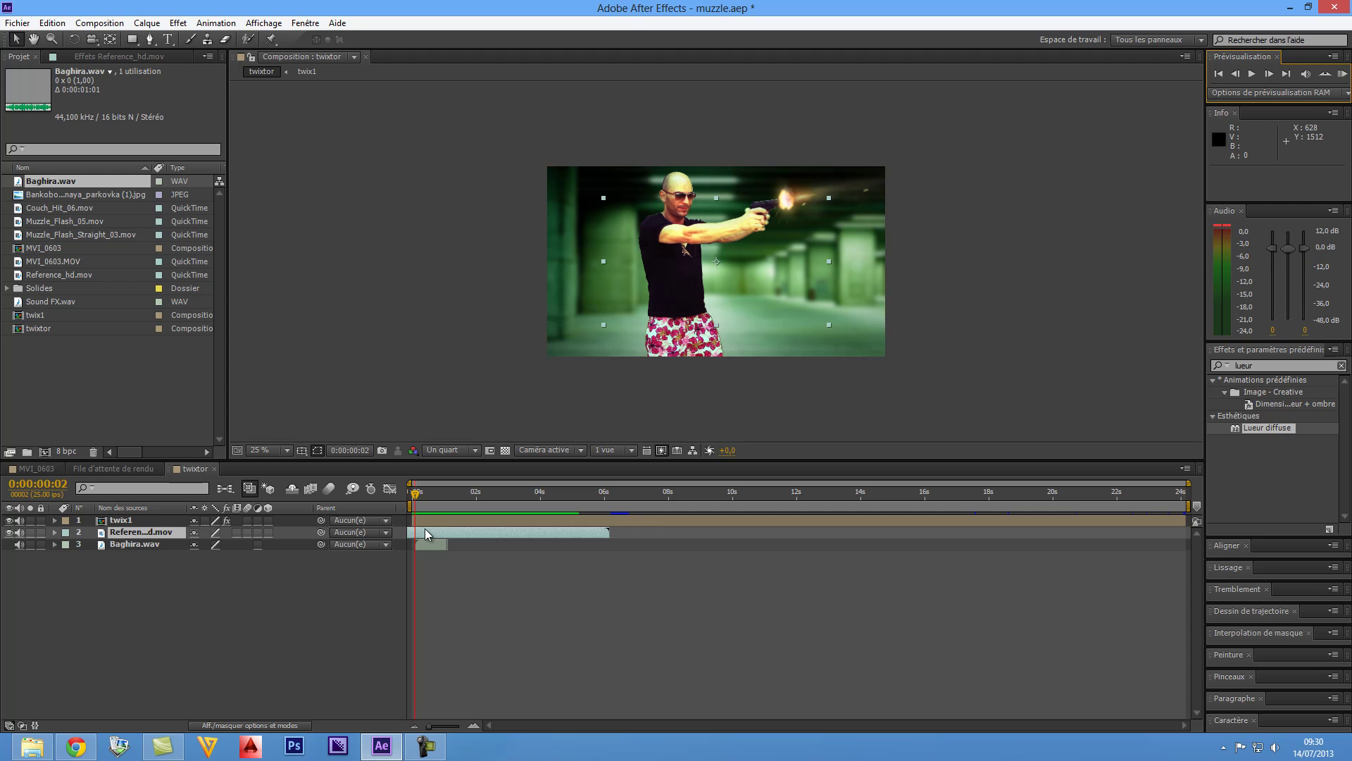
Step: Try a different Reference_hd.mov timing, with its trimmed start just after Baghira.wav begins, and preview the sound
{"action": "left_click_drag", "start_coordinate": [424, 533], "coordinate": [636, 533]}
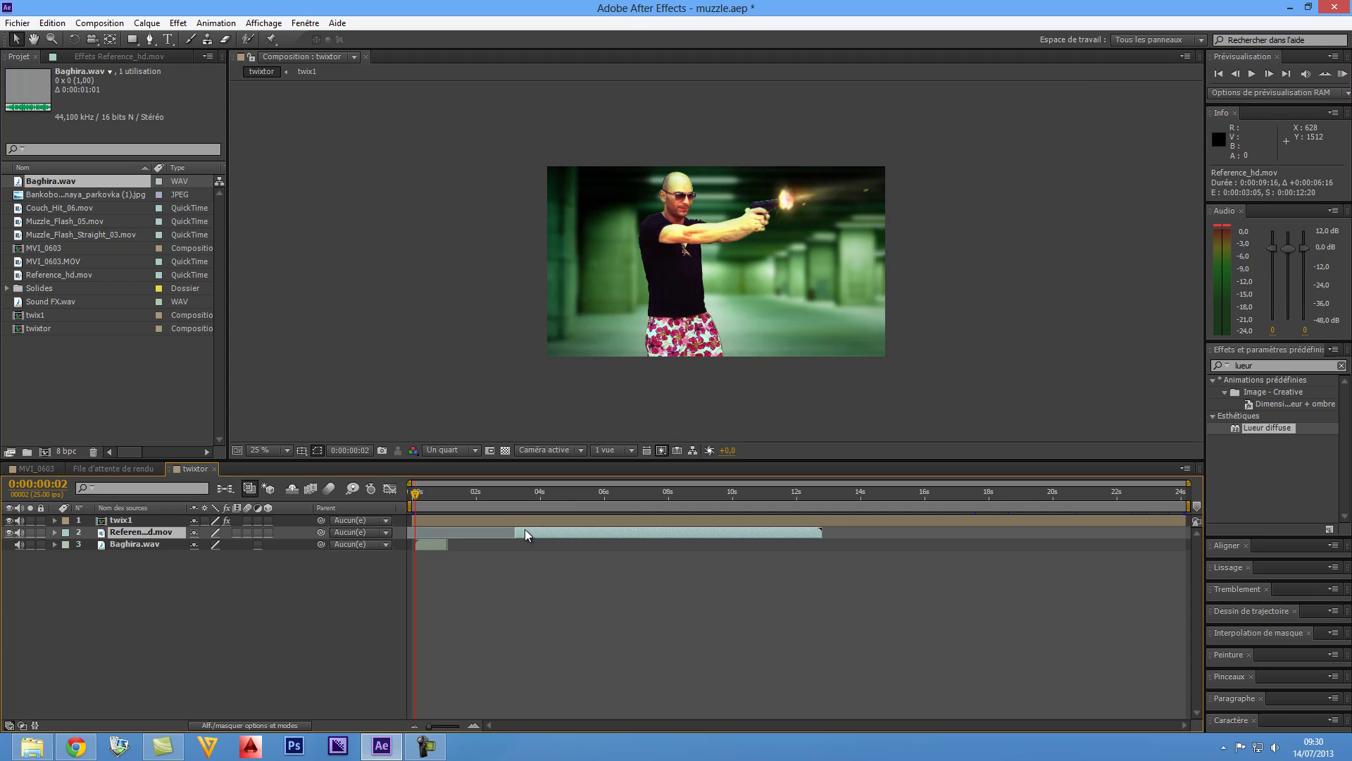
{"action": "left_click_drag", "start_coordinate": [523, 533], "coordinate": [490, 551]}
{"action": "left_click", "coordinate": [1342, 73]}
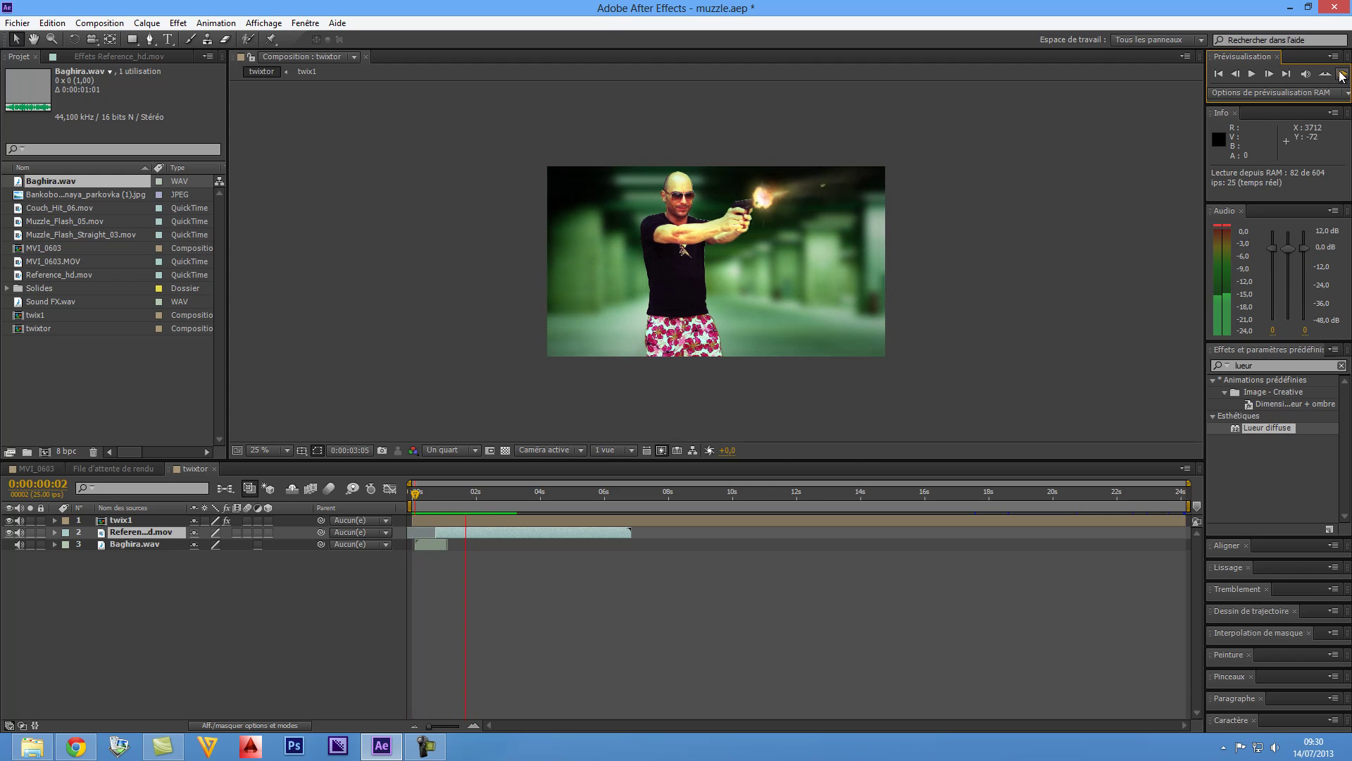
{"action": "key", "text": "space"}
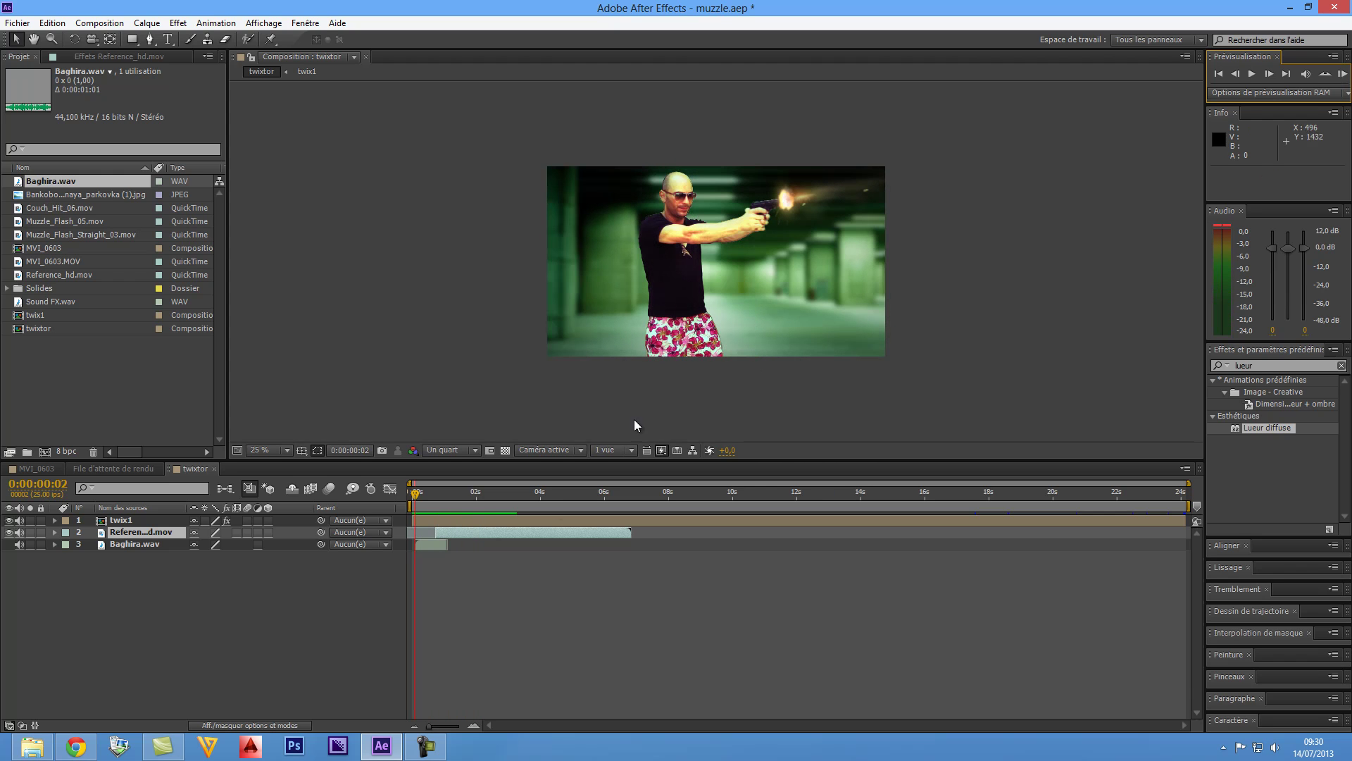
Step: Delete the Reference_hd.mov layer and add Sound FX.wav below Baghira.wav, starting at 0:00:00:15
{"action": "left_click", "coordinate": [157, 537]}
{"action": "key", "text": "Delete"}
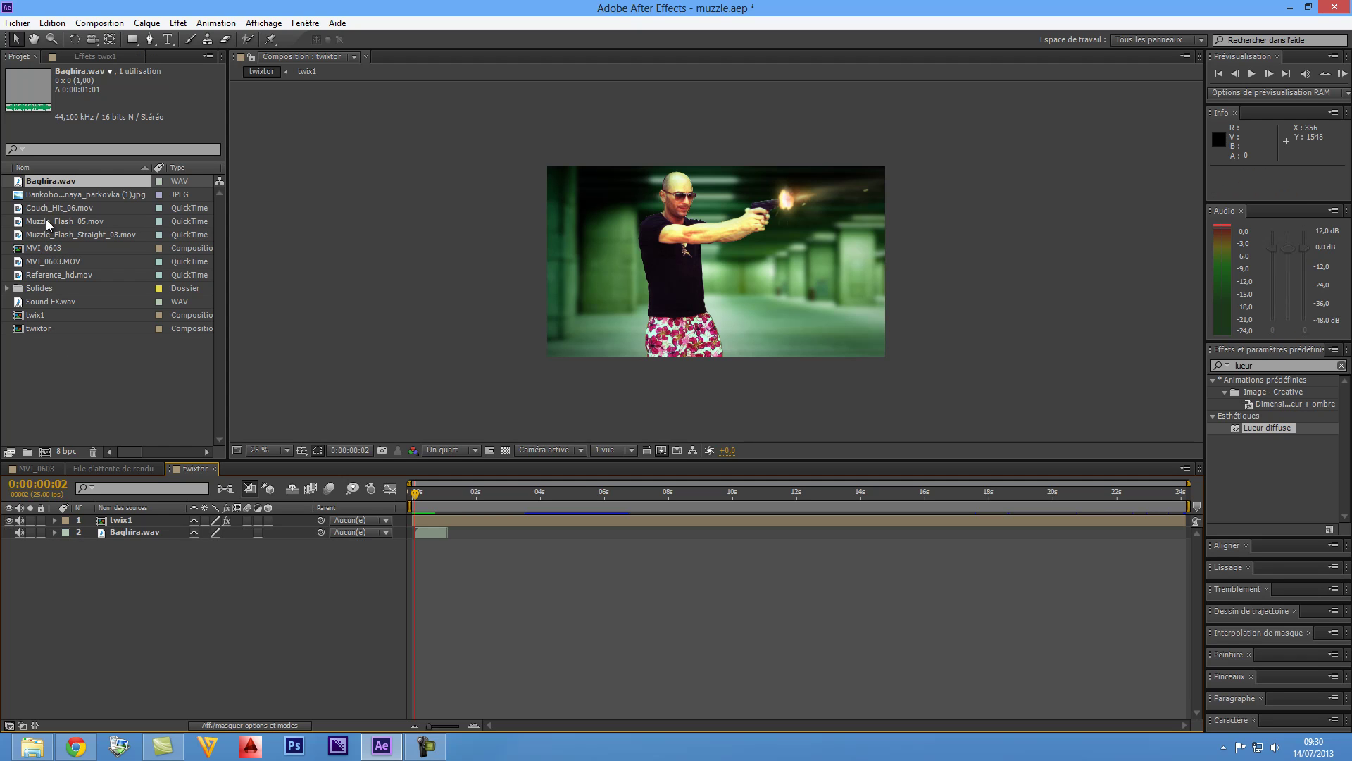
{"action": "left_click", "coordinate": [63, 303]}
{"action": "left_click_drag", "start_coordinate": [60, 298], "coordinate": [234, 543]}
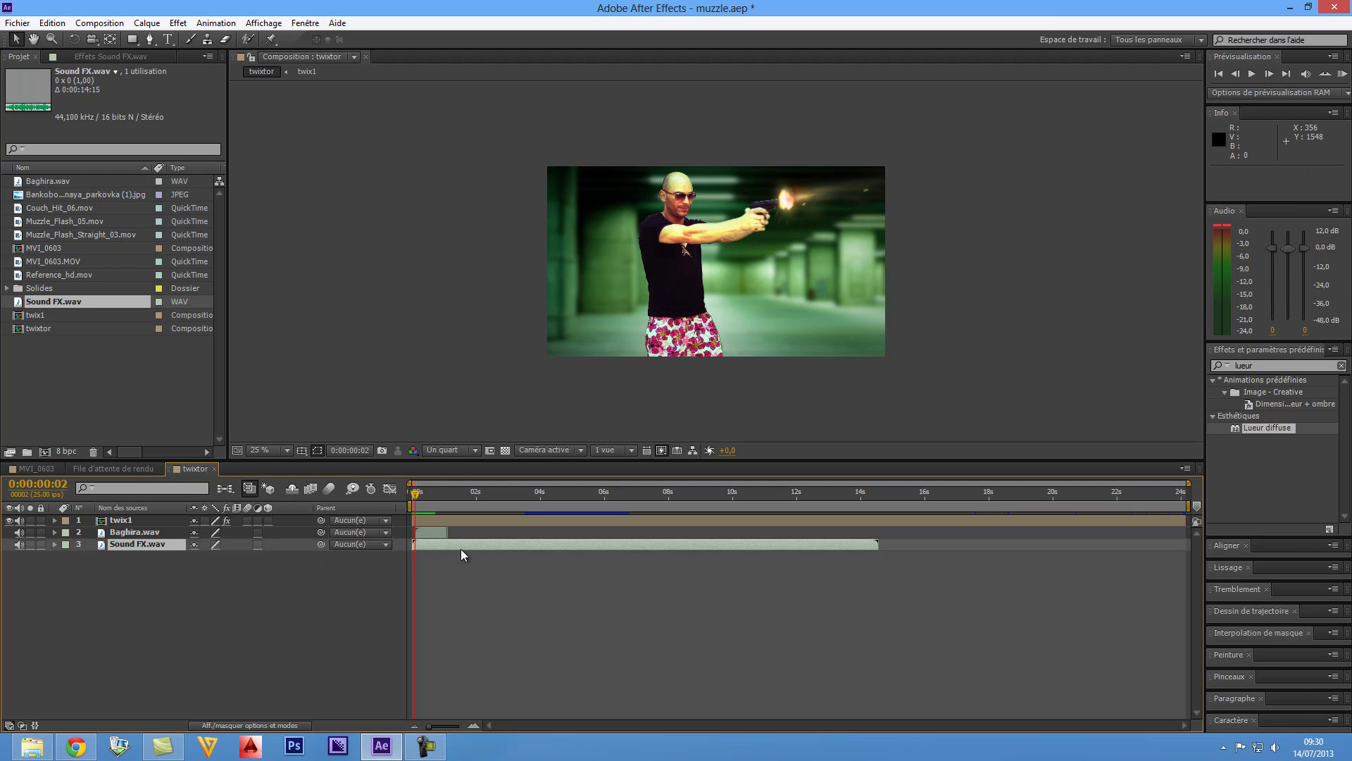
{"action": "left_click_drag", "start_coordinate": [462, 543], "coordinate": [480, 547]}
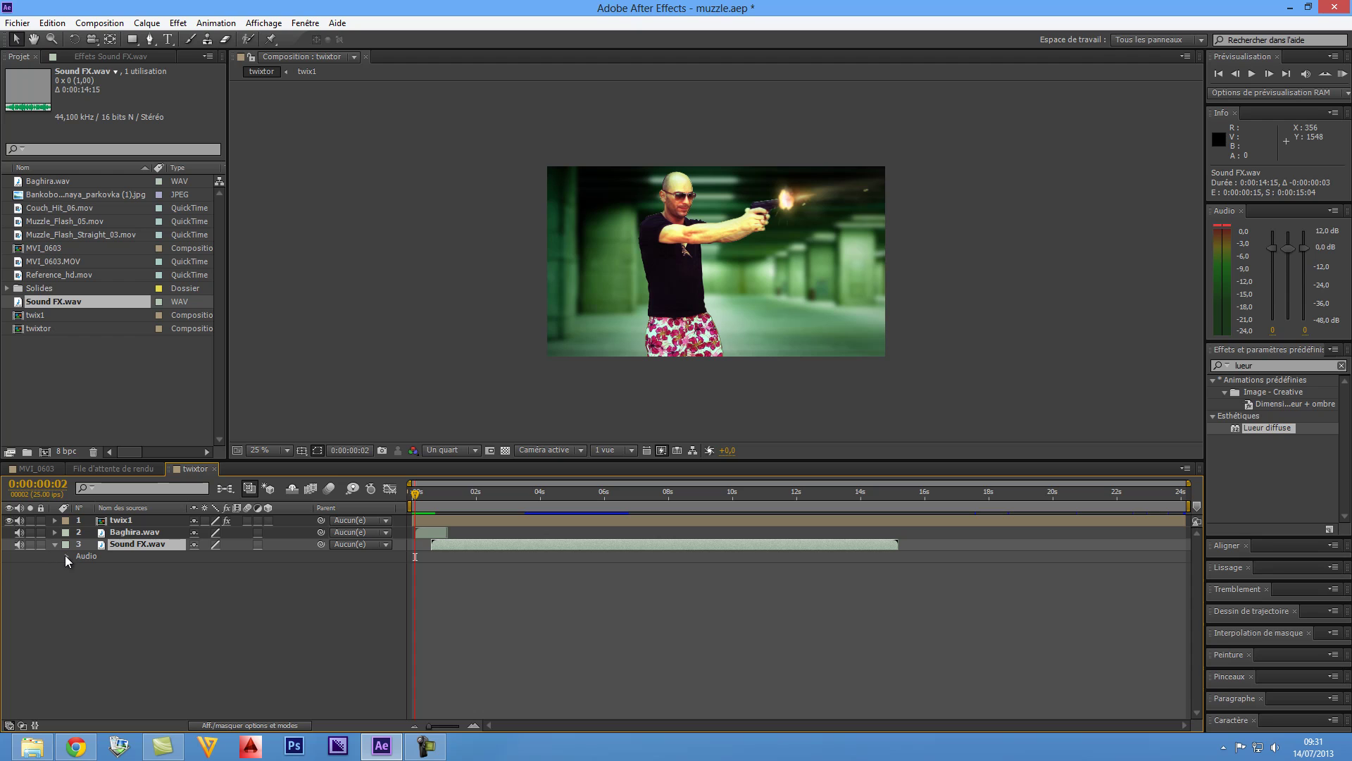
Step: Fade in Sound FX.wav with audio level keyframes of -48 dB at 0:00:00:02 and 0 dB at 0:00:00:24
{"action": "left_click", "coordinate": [67, 557]}
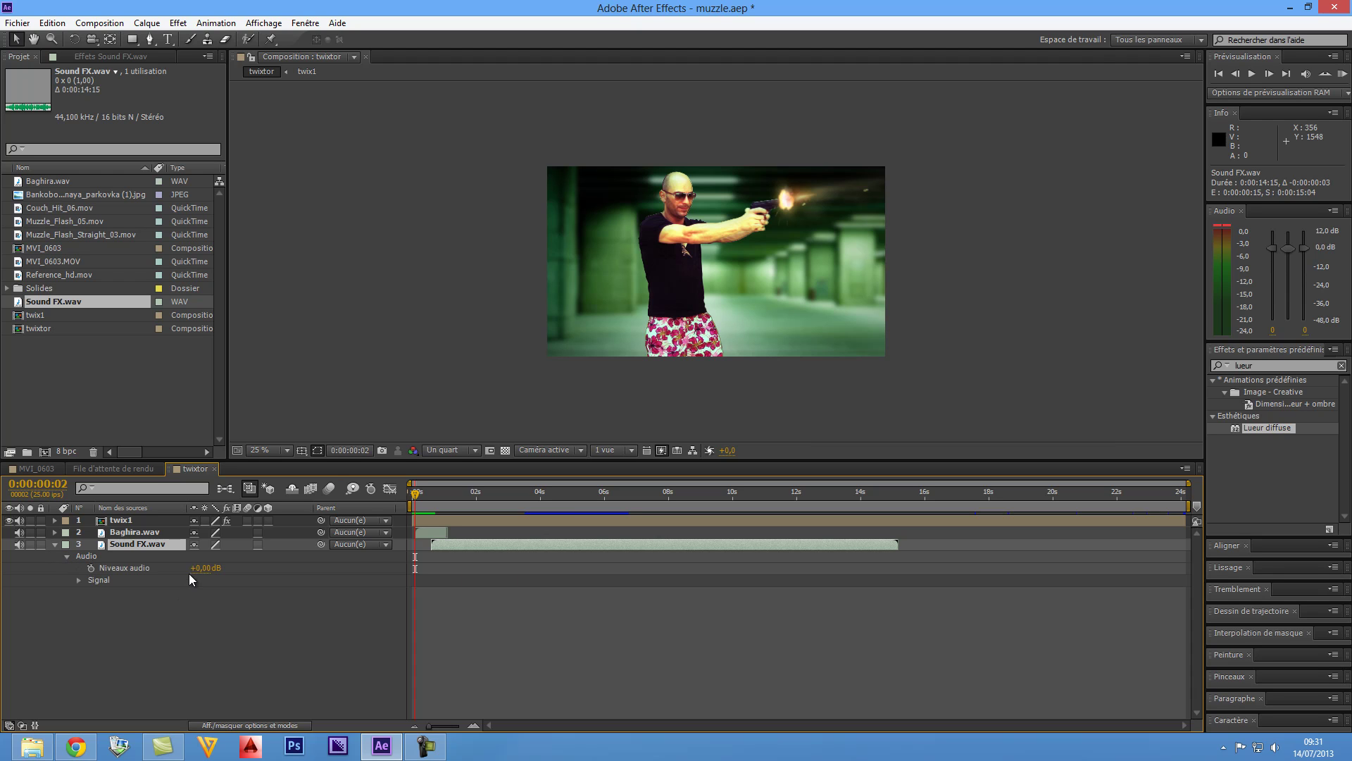
{"action": "left_click_drag", "start_coordinate": [201, 567], "coordinate": [128, 582]}
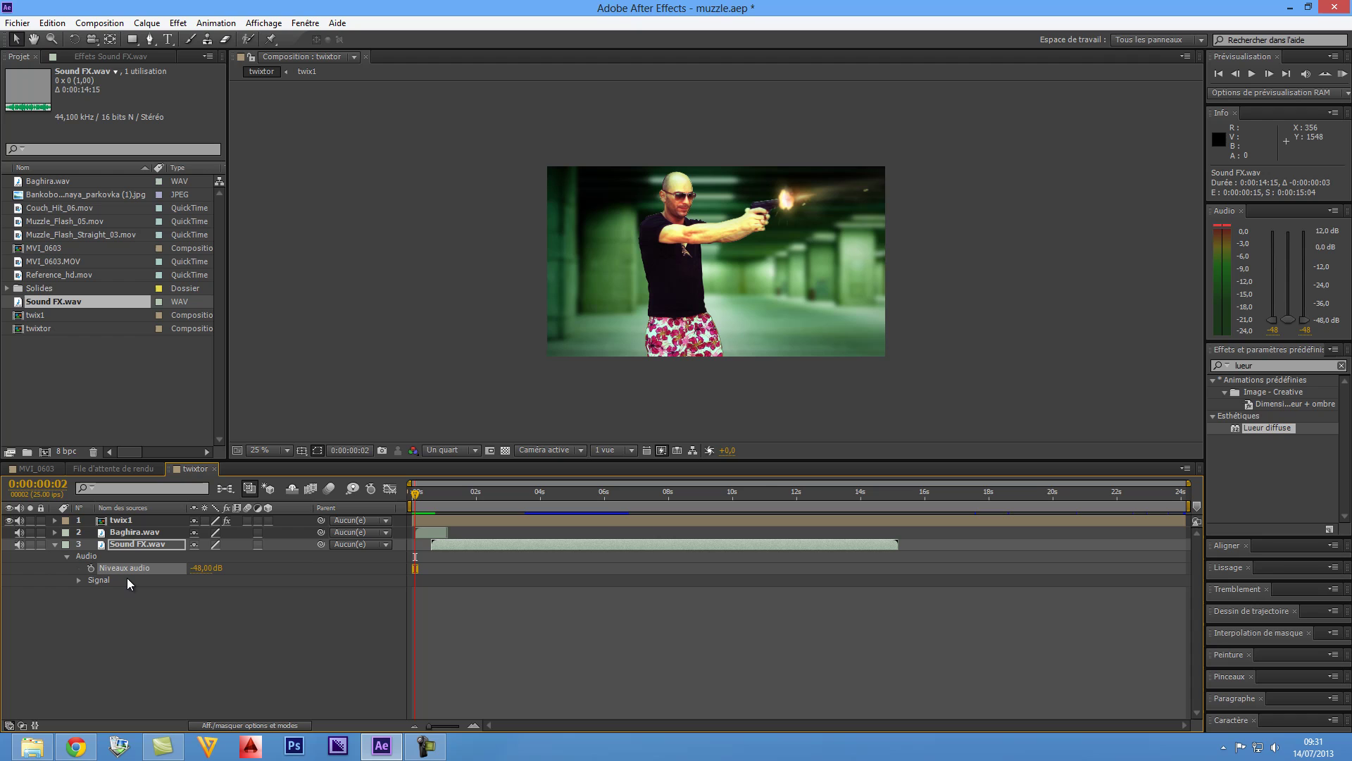
{"action": "left_click", "coordinate": [91, 568]}
{"action": "left_click_drag", "start_coordinate": [415, 498], "coordinate": [443, 504]}
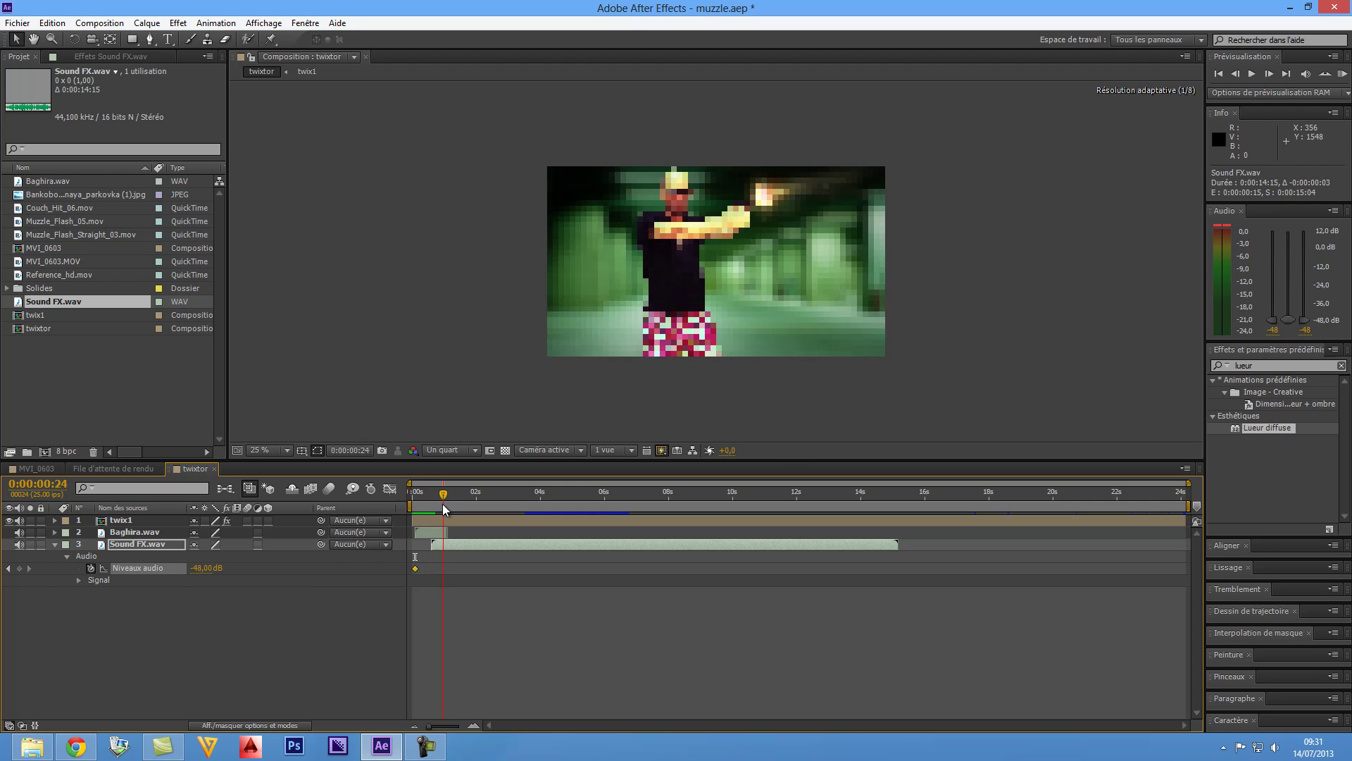
{"action": "left_click", "coordinate": [202, 568]}
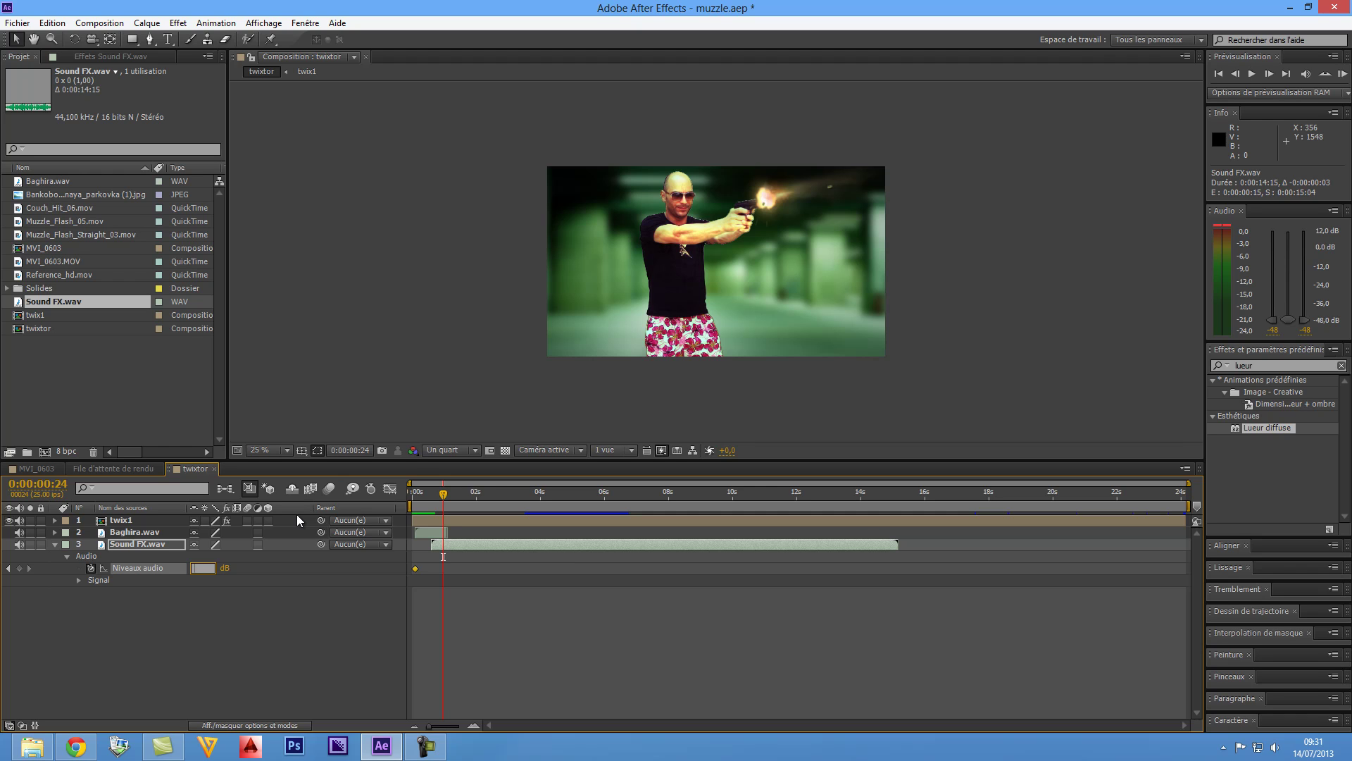
{"action": "type", "text": "0"}
{"action": "key", "text": "Return"}
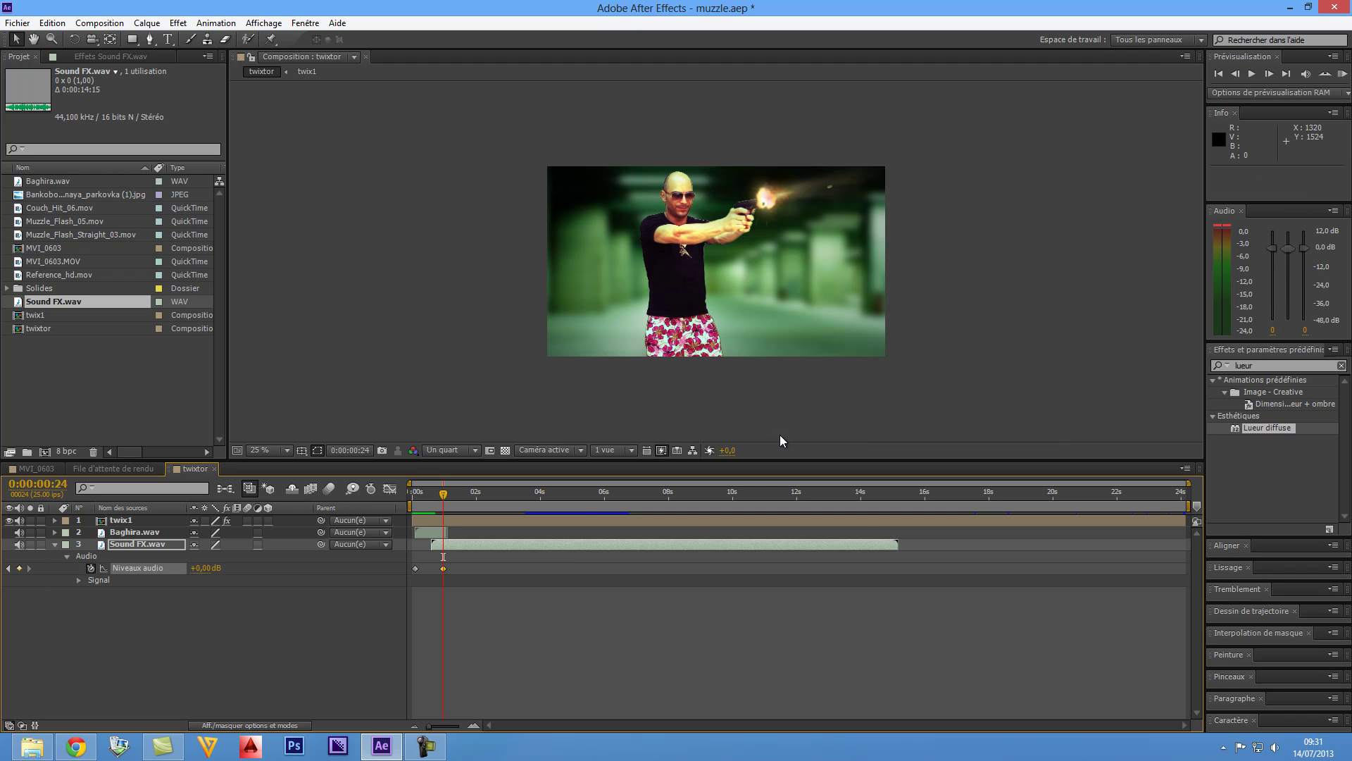
Step: Run RAM previews of the twixtor composition to check the Sound FX.wav fade-in against the slow-motion shot
{"action": "left_click", "coordinate": [1343, 74]}
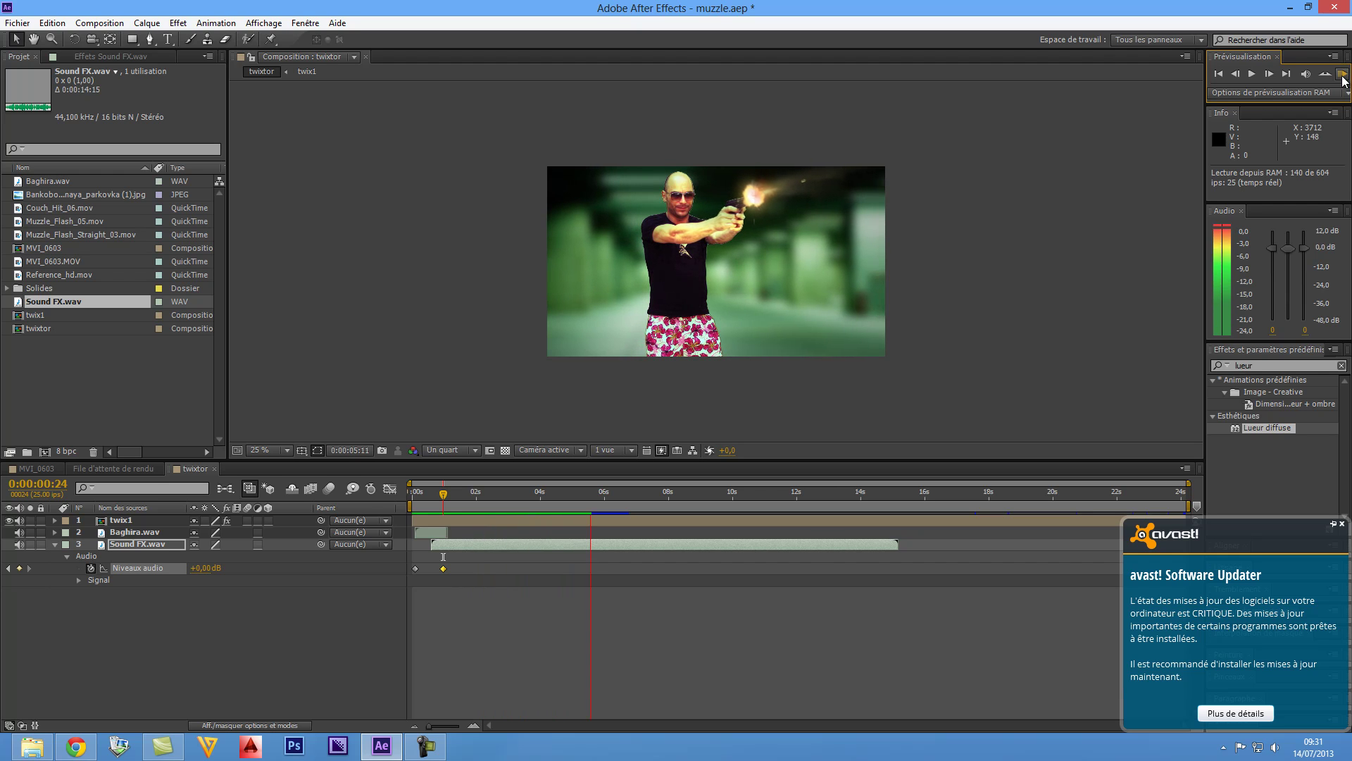
{"action": "left_click", "coordinate": [1343, 76]}
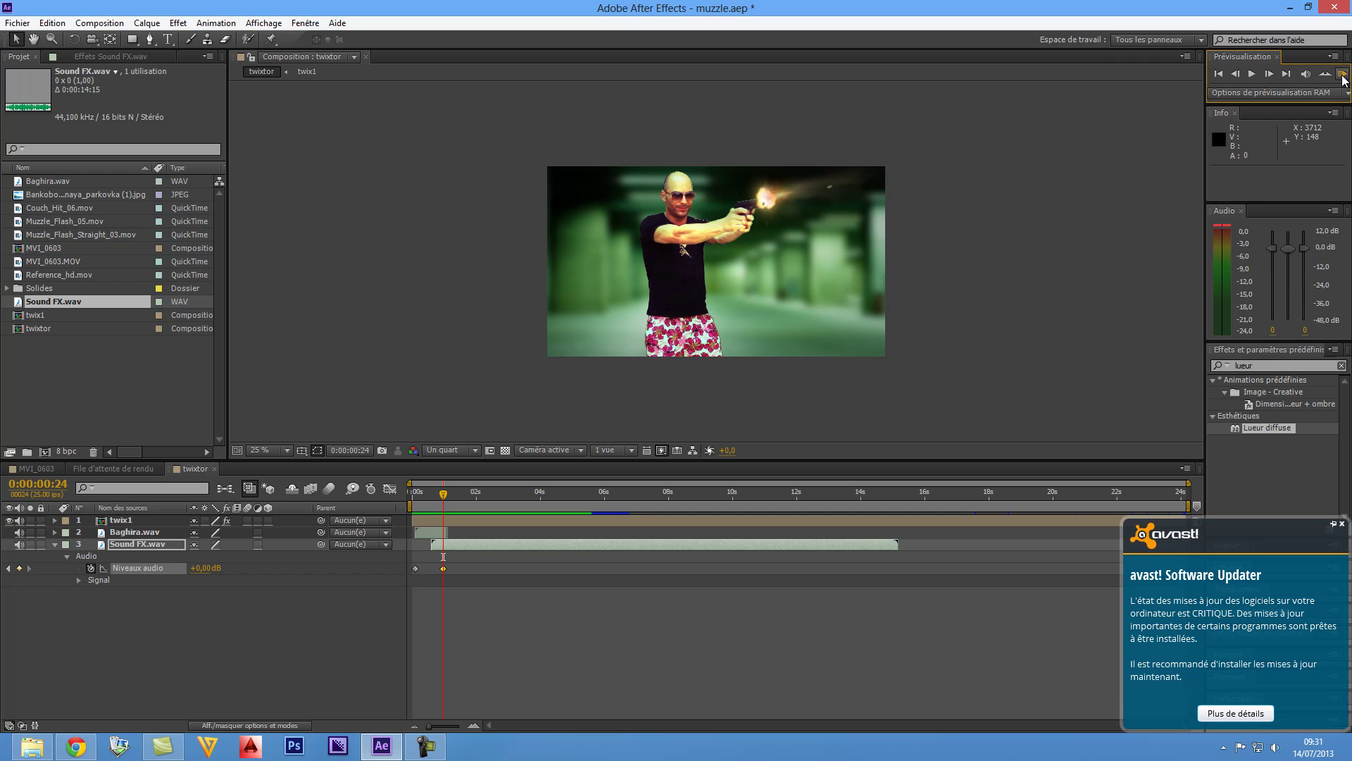
{"action": "left_click", "coordinate": [1342, 76]}
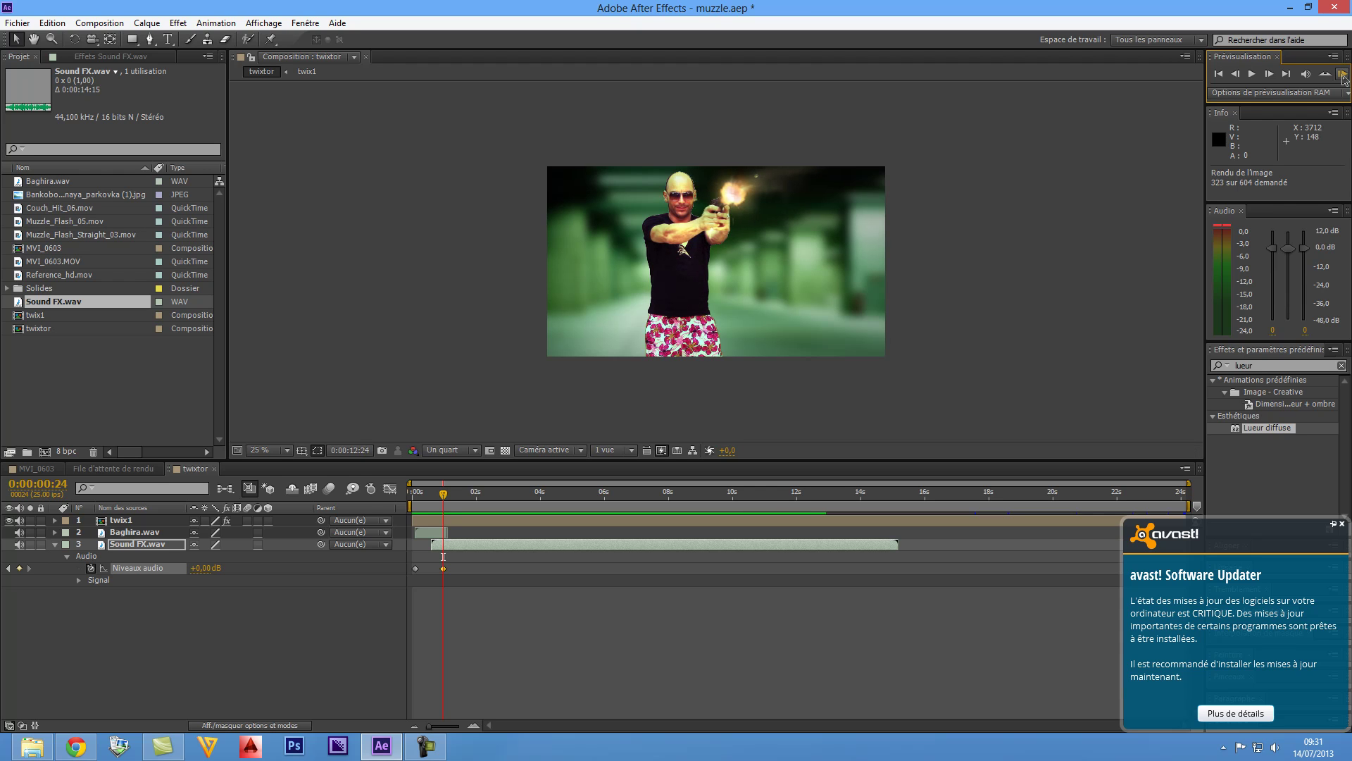
{"action": "left_click", "coordinate": [1343, 77]}
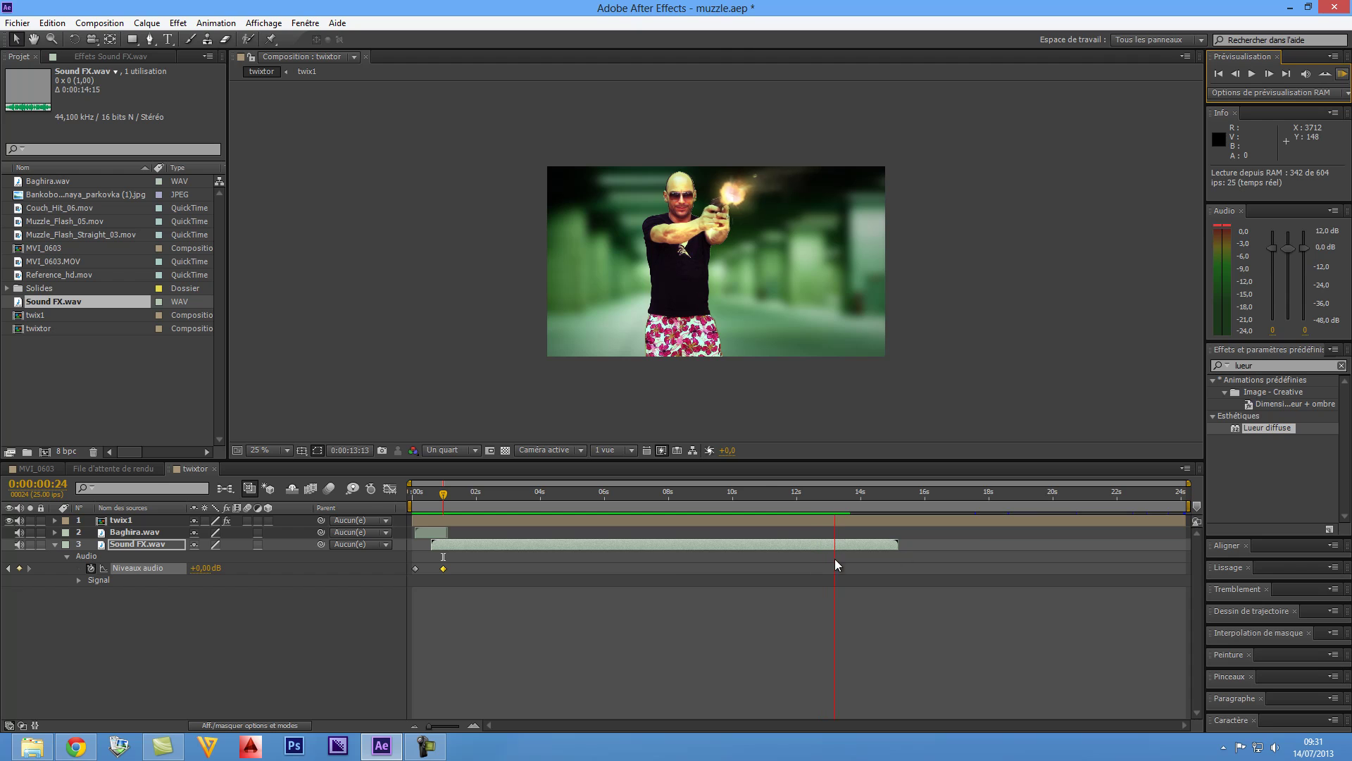
{"action": "key", "text": "space"}
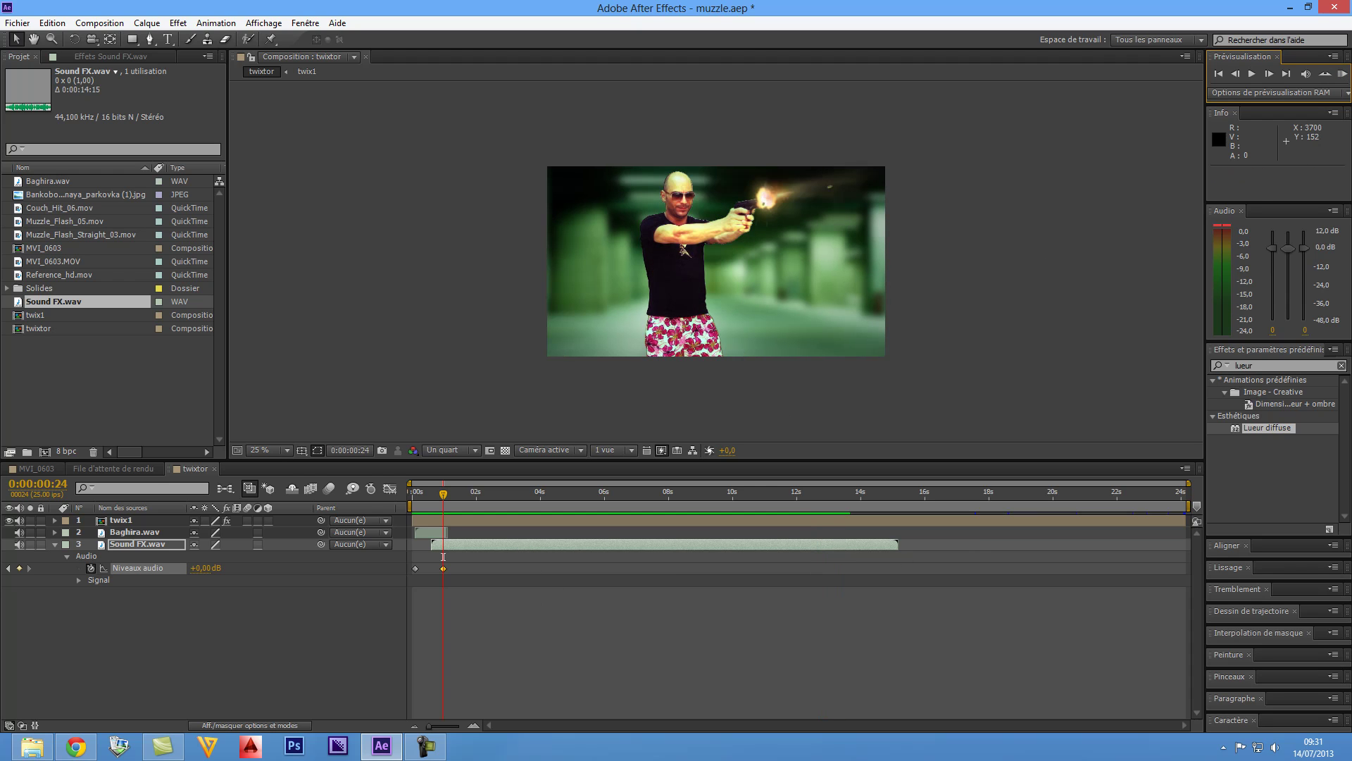
{"action": "left_click", "coordinate": [1342, 76]}
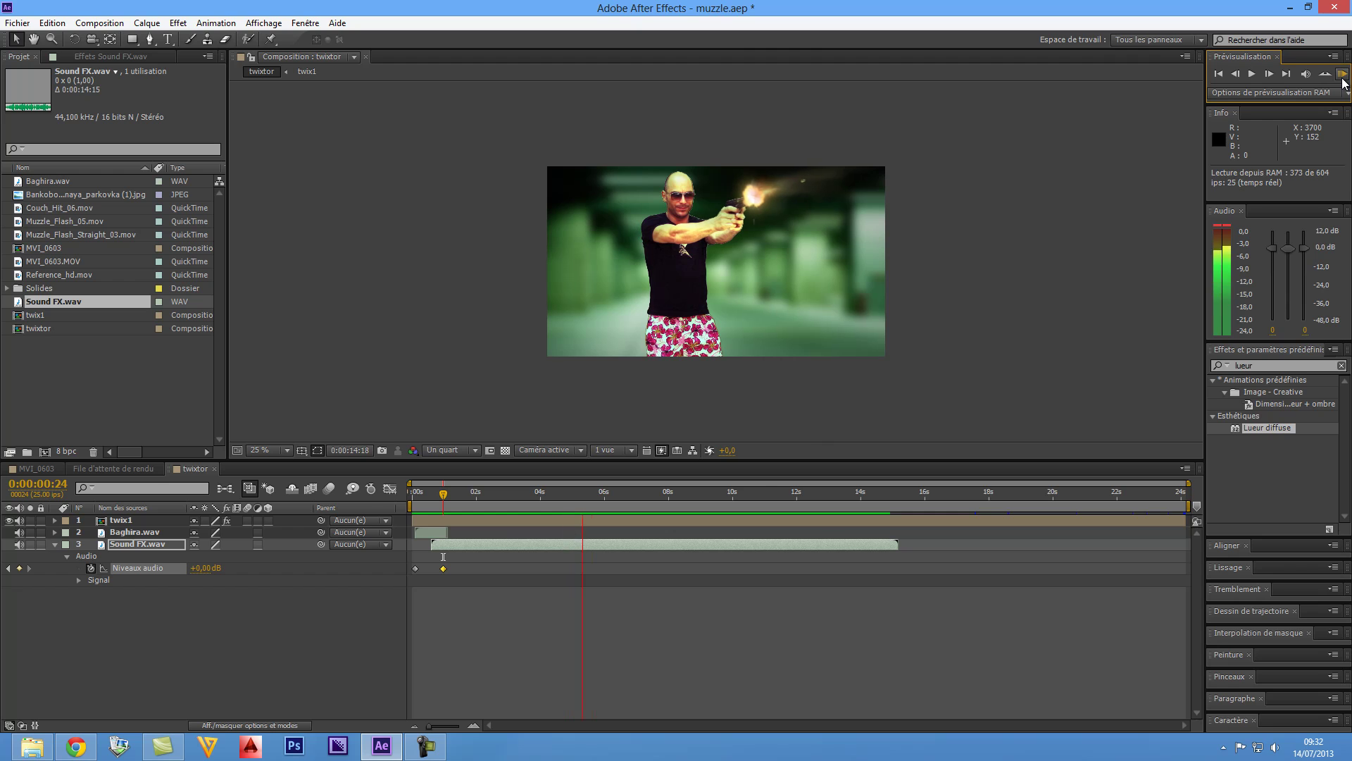
{"action": "left_click", "coordinate": [1341, 74]}
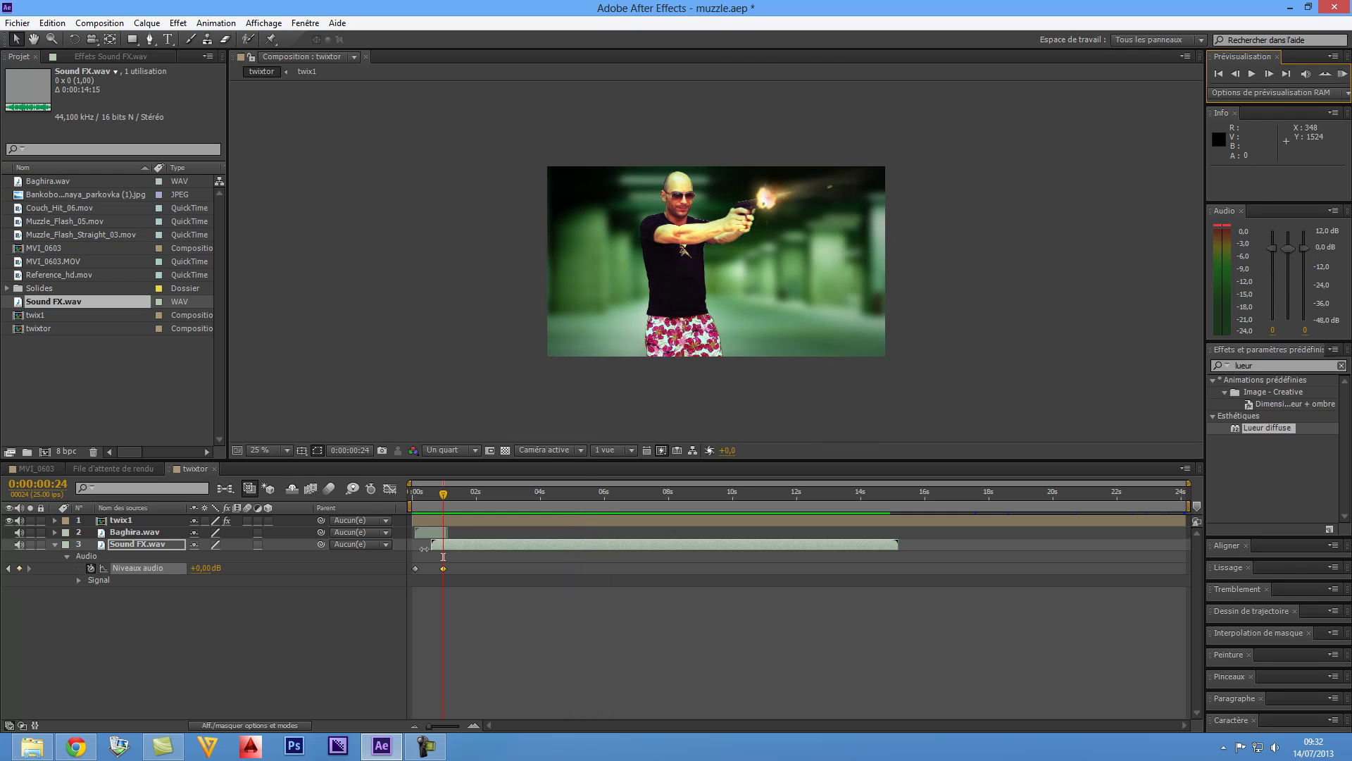
Step: Trim the beginning of Sound FX.wav up to 0:00:05:24, slide the trimmed layer to start at 0:00:00:02, and preview it
{"action": "left_click_drag", "start_coordinate": [426, 547], "coordinate": [587, 535]}
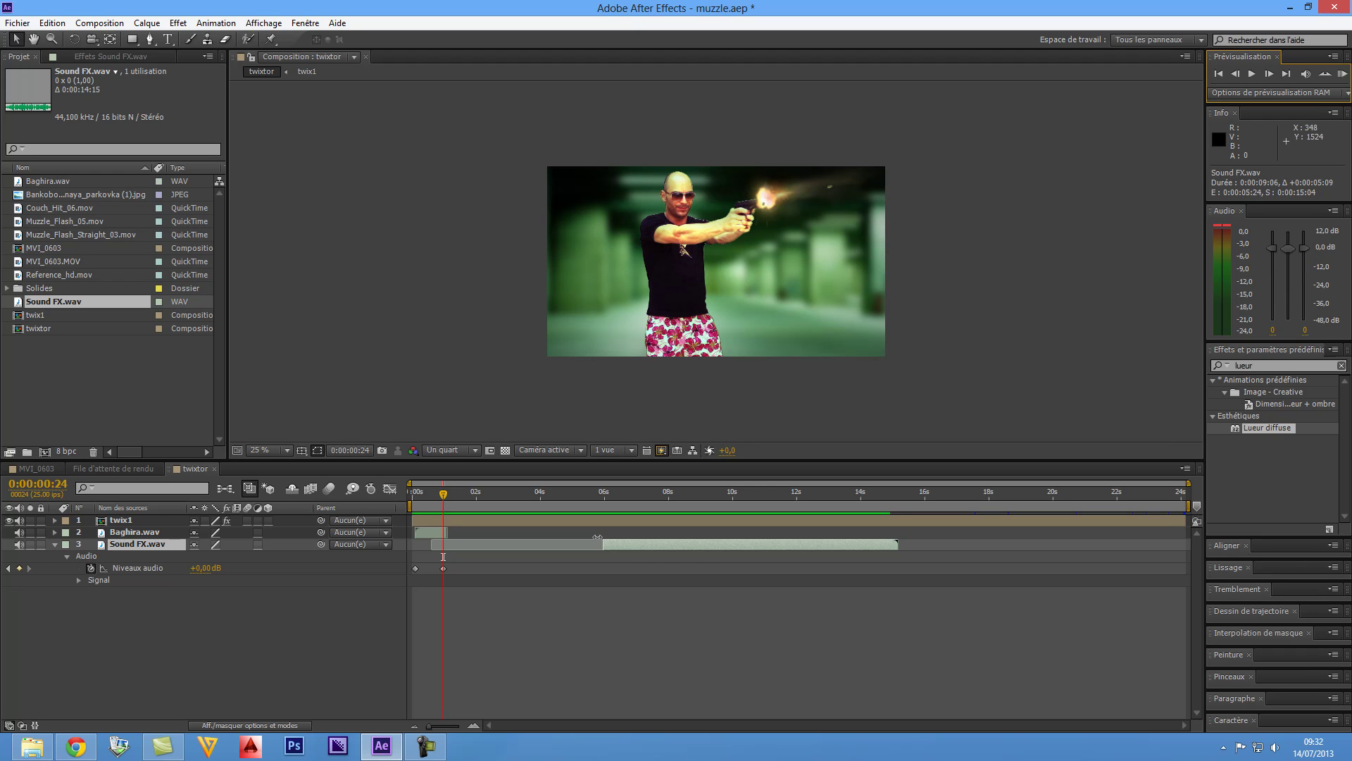
{"action": "left_click_drag", "start_coordinate": [661, 541], "coordinate": [472, 557]}
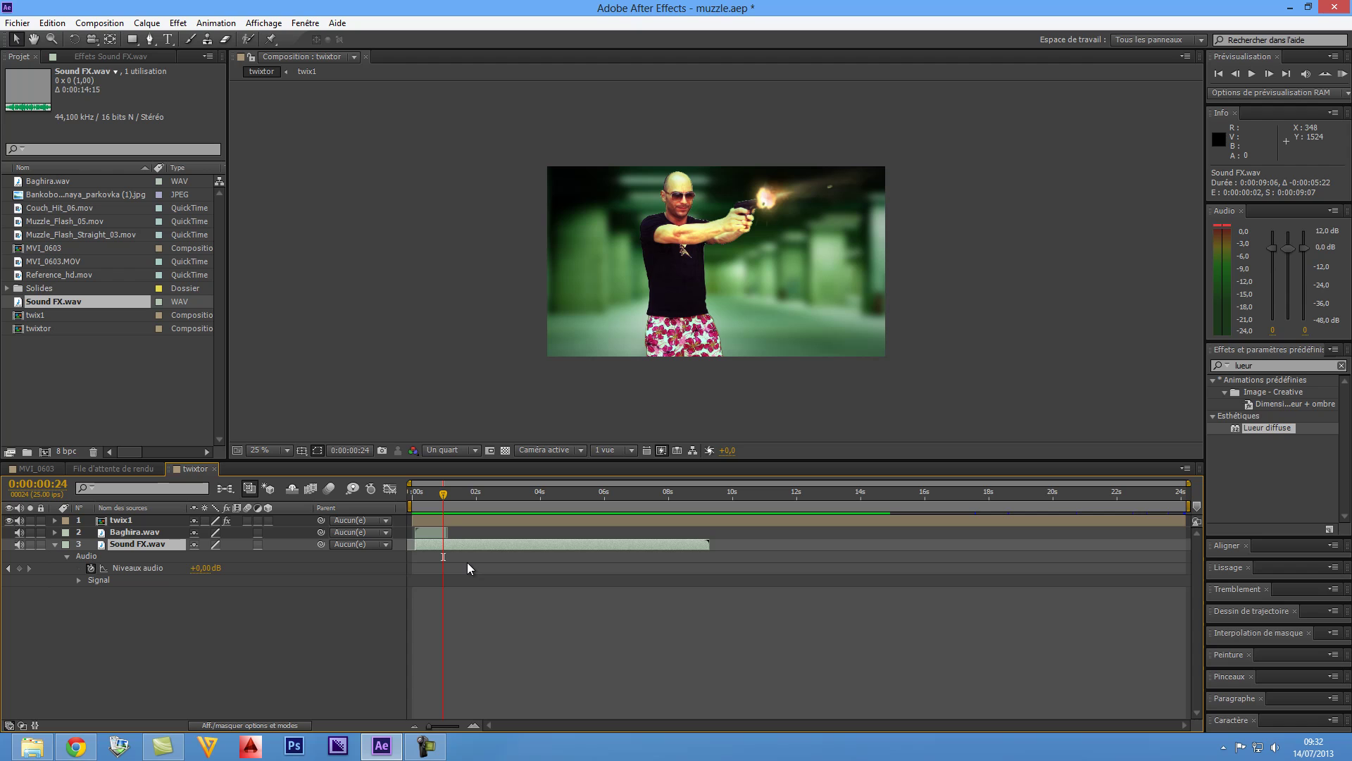
{"action": "left_click", "coordinate": [1340, 74]}
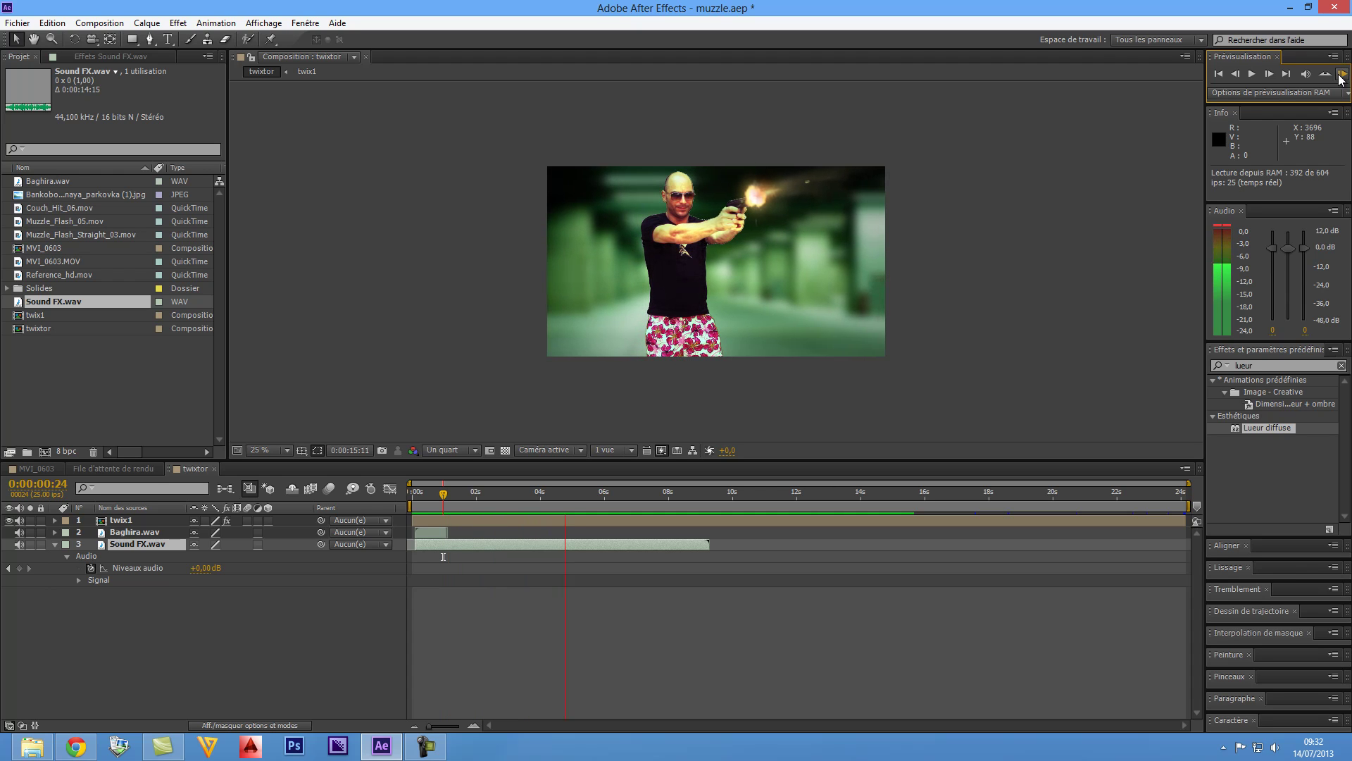
{"action": "left_click", "coordinate": [1341, 75]}
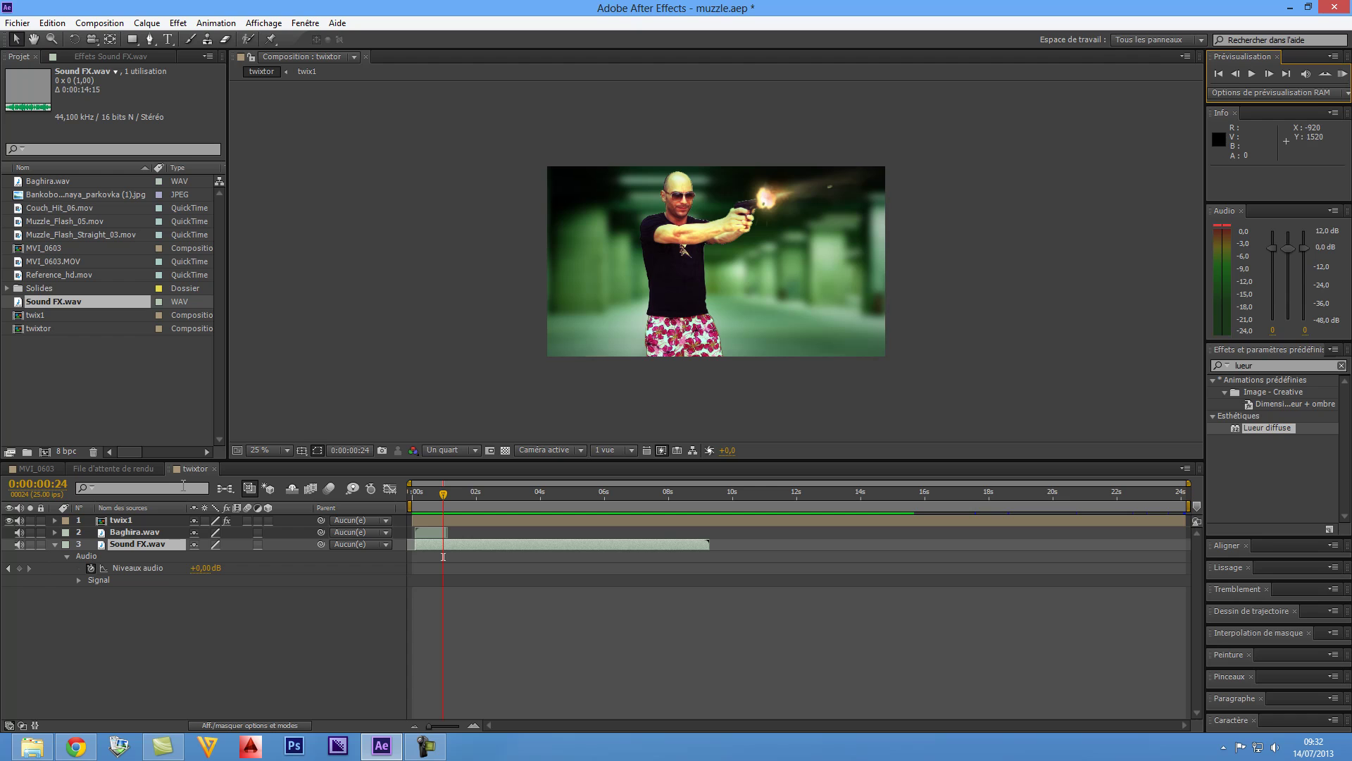
Step: Duplicate the Sound FX.wav layer, start the lower copy at 0:00:08:15, and move its second audio level keyframe to 0:00:09:01
{"action": "left_click", "coordinate": [142, 539]}
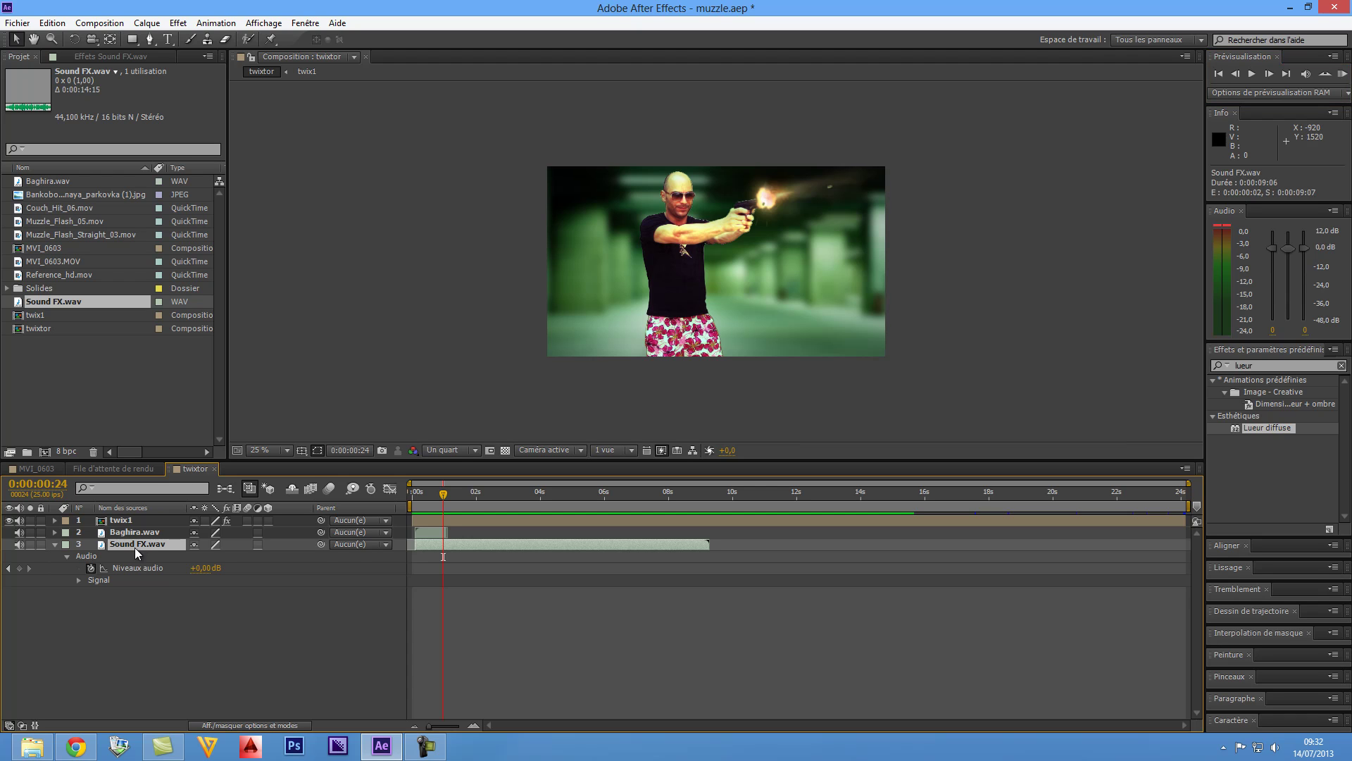
{"action": "key", "text": "ctrl+d"}
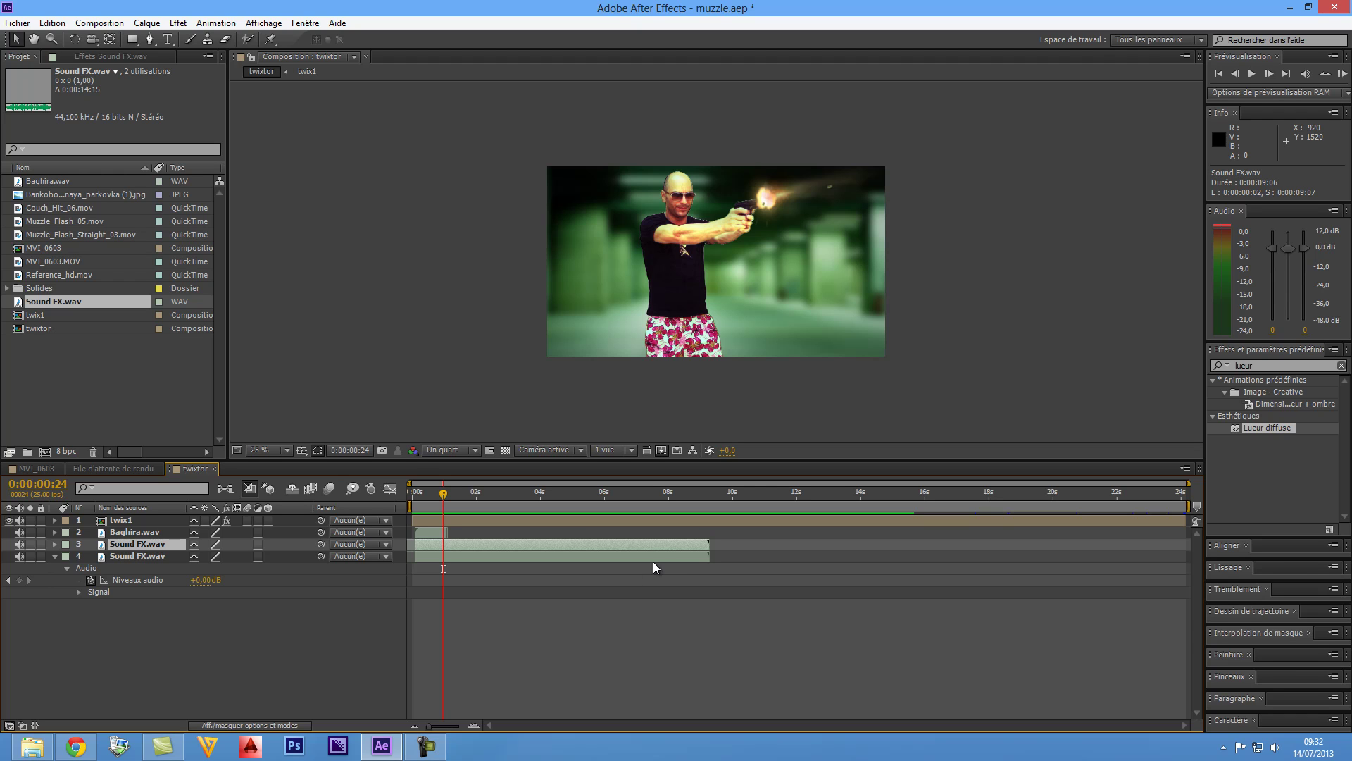
{"action": "left_click_drag", "start_coordinate": [596, 563], "coordinate": [868, 548]}
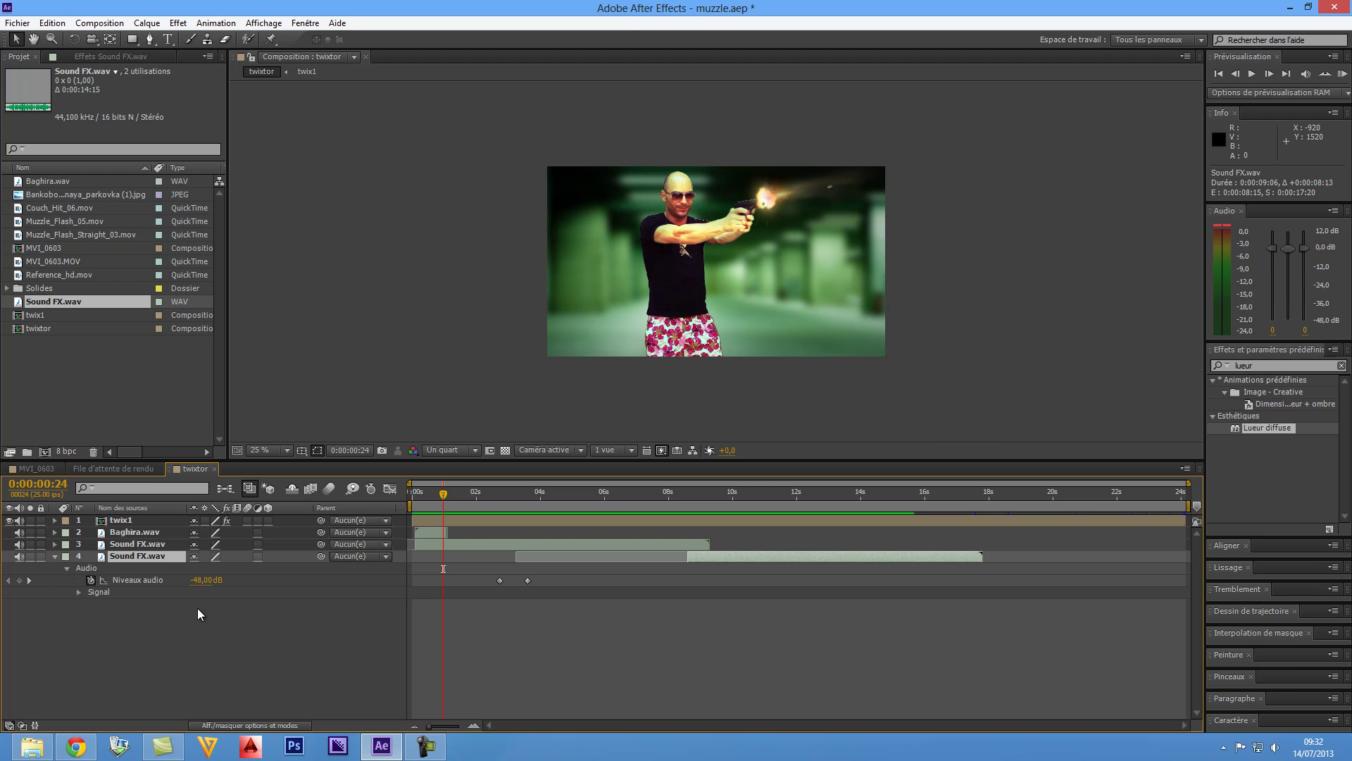
{"action": "left_click_drag", "start_coordinate": [525, 579], "coordinate": [586, 576]}
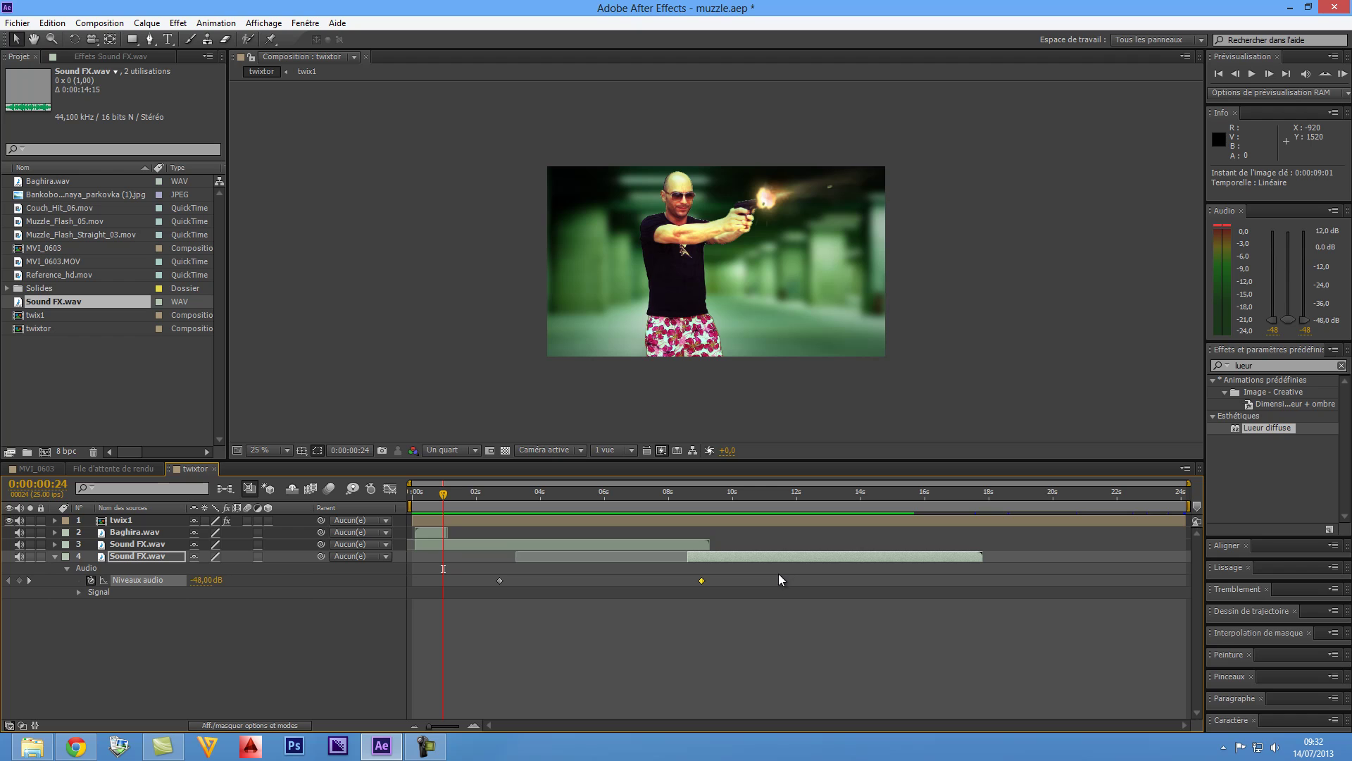
Step: Duplicate the lower Sound FX.wav layer, slide the new bottom copy to start at about 0:00:16:19, and preview the sound
{"action": "key", "text": "ctrl+d"}
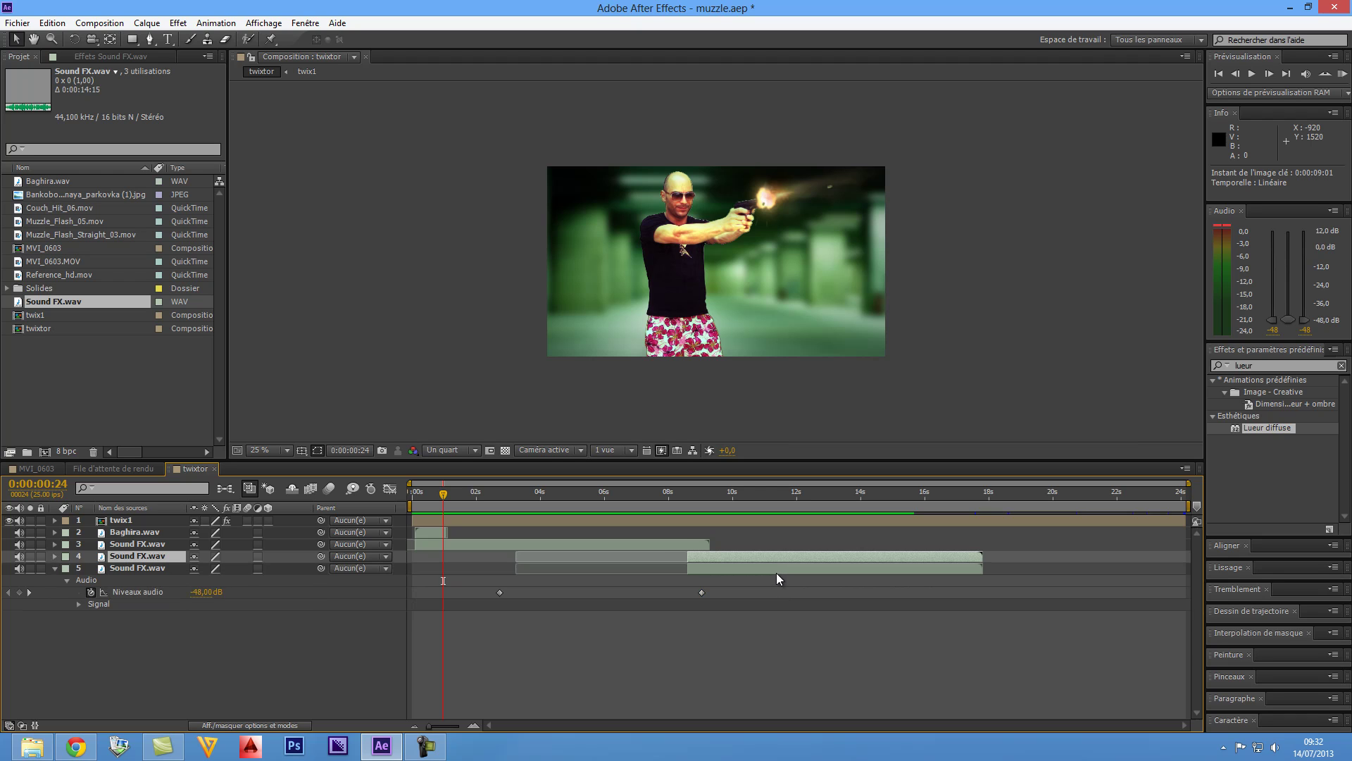
{"action": "left_click_drag", "start_coordinate": [776, 569], "coordinate": [1038, 581]}
{"action": "left_click", "coordinate": [1342, 74]}
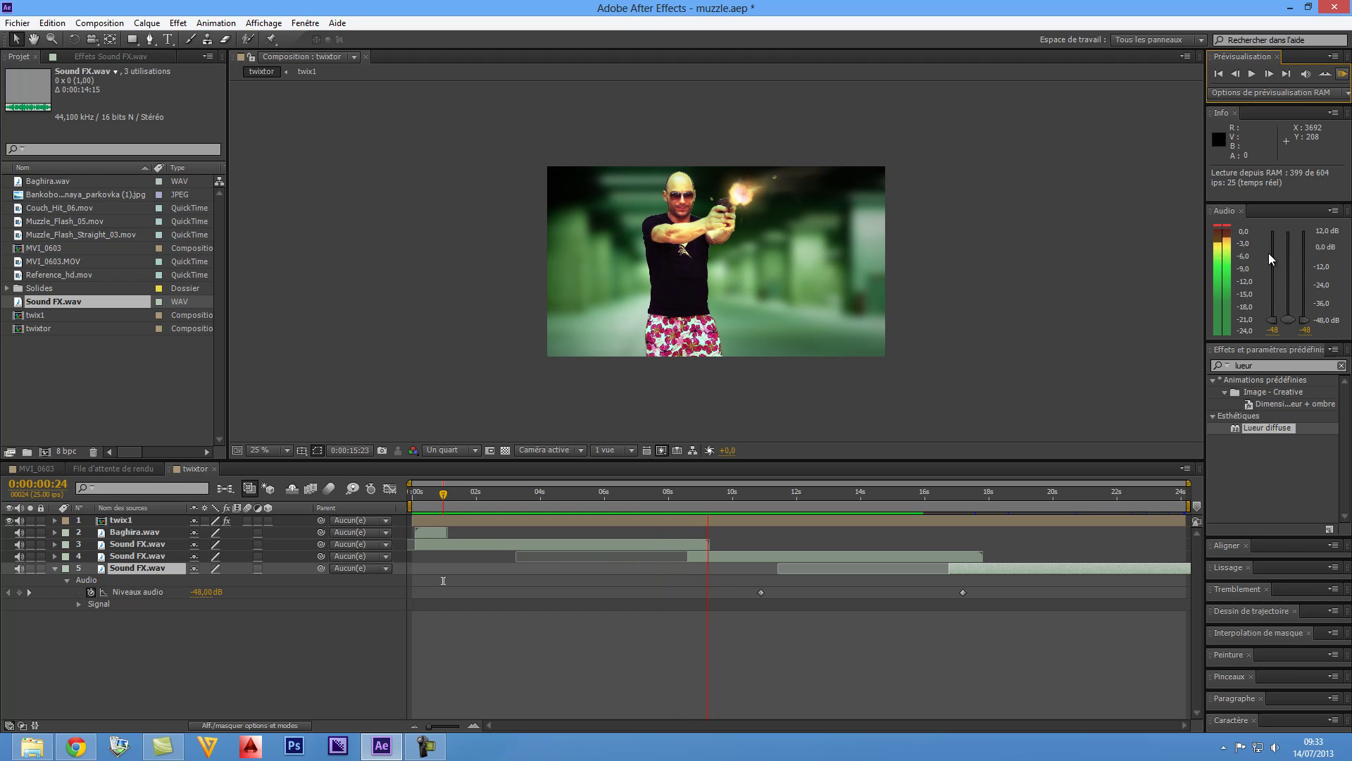
{"action": "key", "text": "space"}
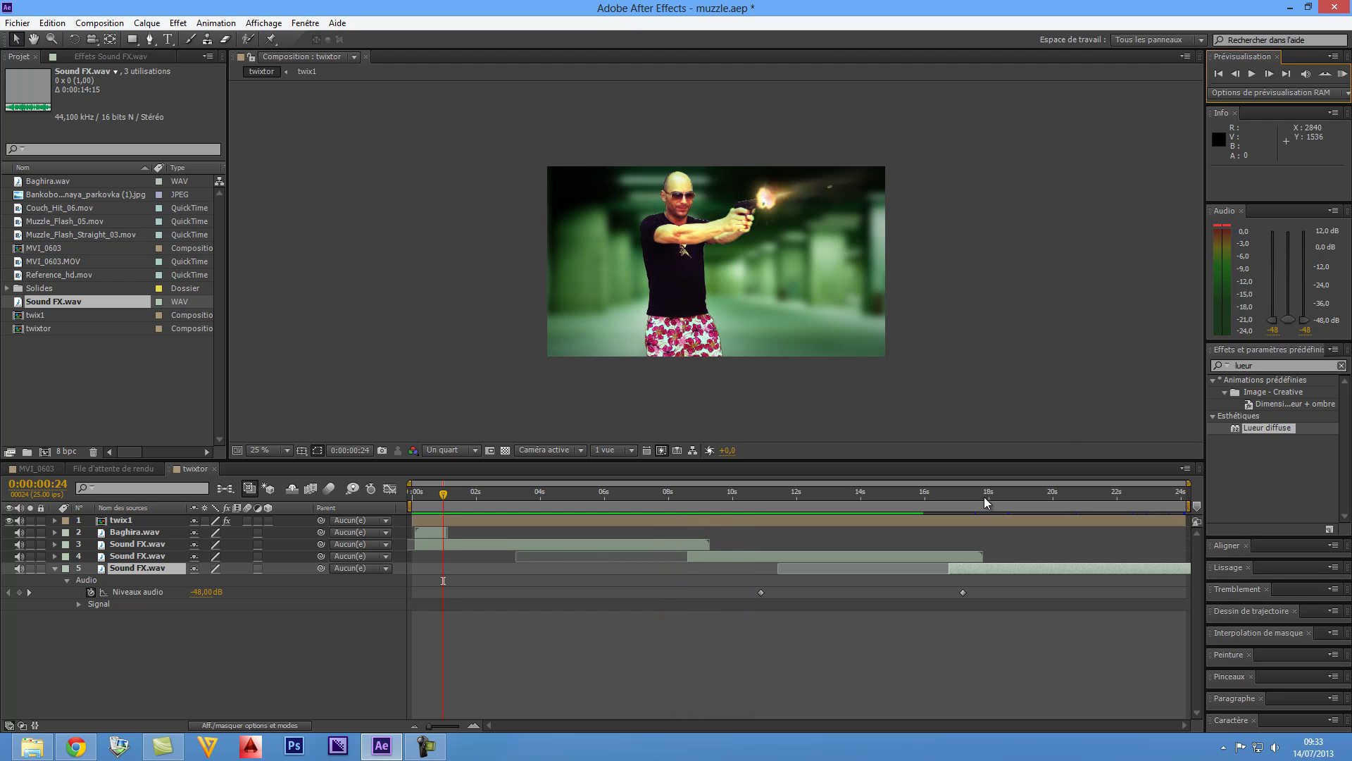
Step: Slide the two lower Sound FX.wav layers earlier to start at 0:00:06:07 and 0:00:13:10, reveal layer 4's audio level keyframes, and preview the sound
{"action": "left_click_drag", "start_coordinate": [907, 552], "coordinate": [834, 563]}
{"action": "left_click_drag", "start_coordinate": [1016, 572], "coordinate": [910, 586]}
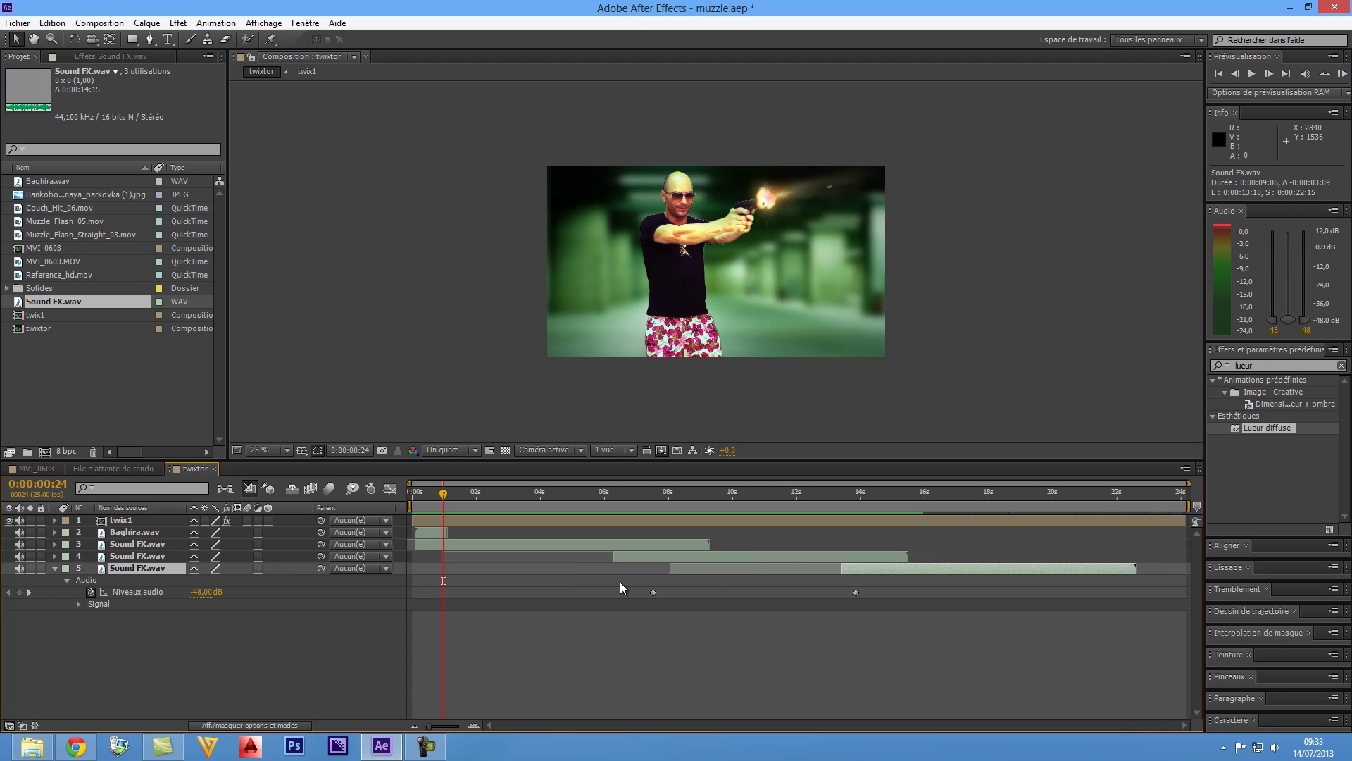
{"action": "left_click", "coordinate": [56, 556]}
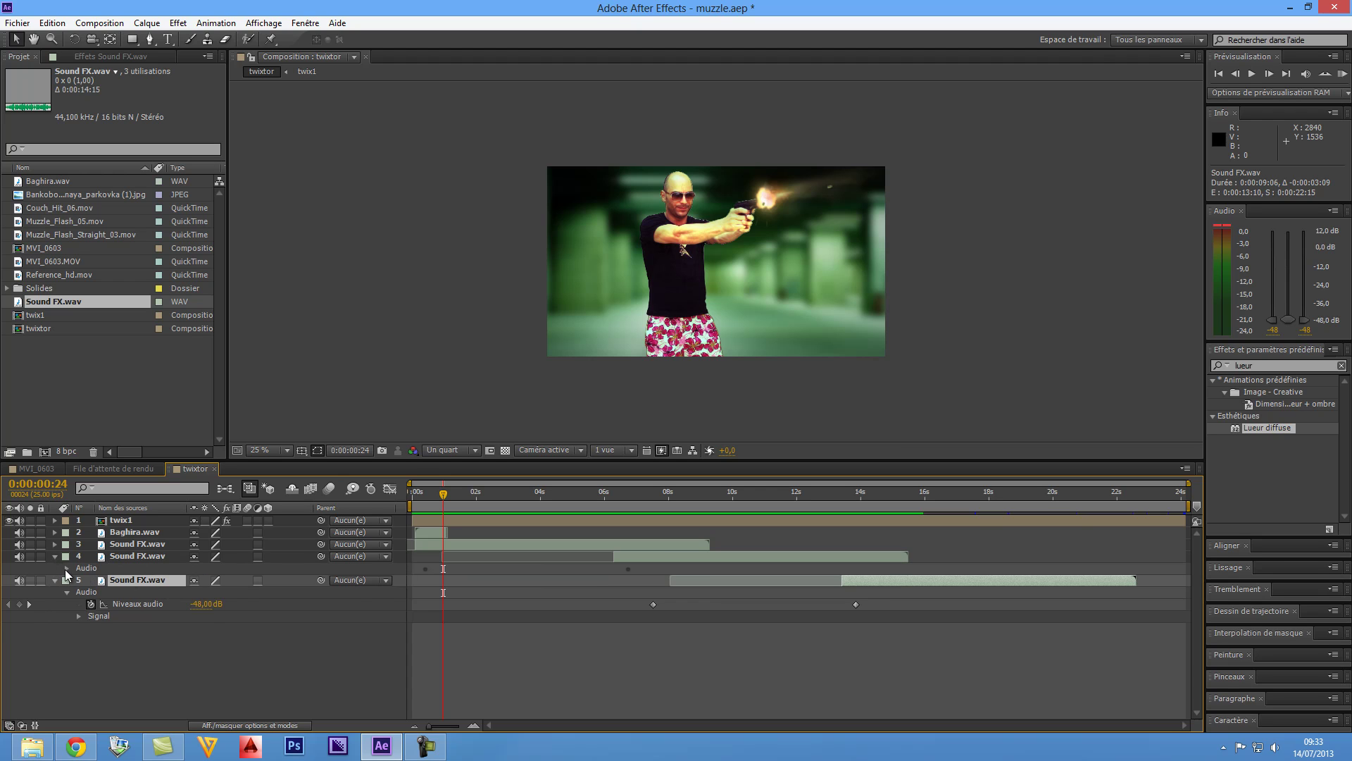
{"action": "left_click", "coordinate": [66, 569]}
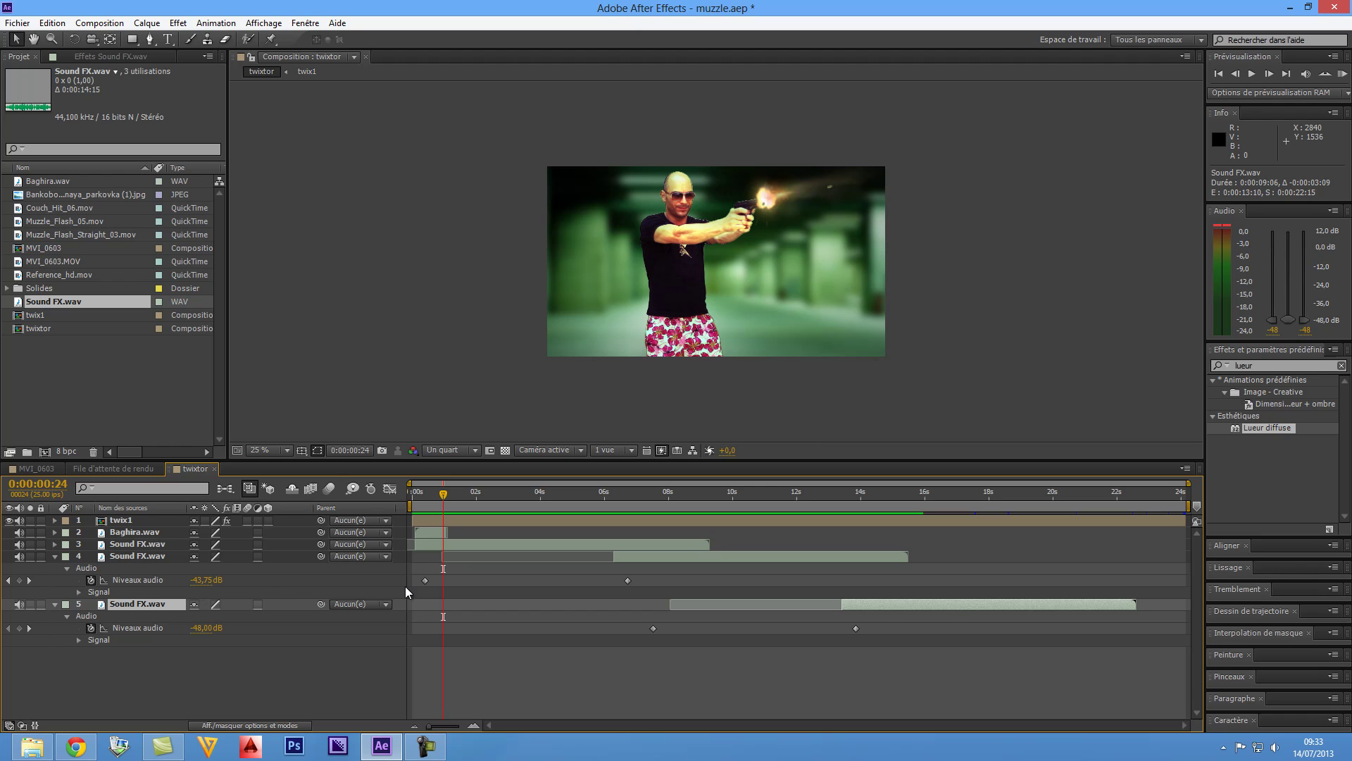
{"action": "left_click", "coordinate": [147, 554]}
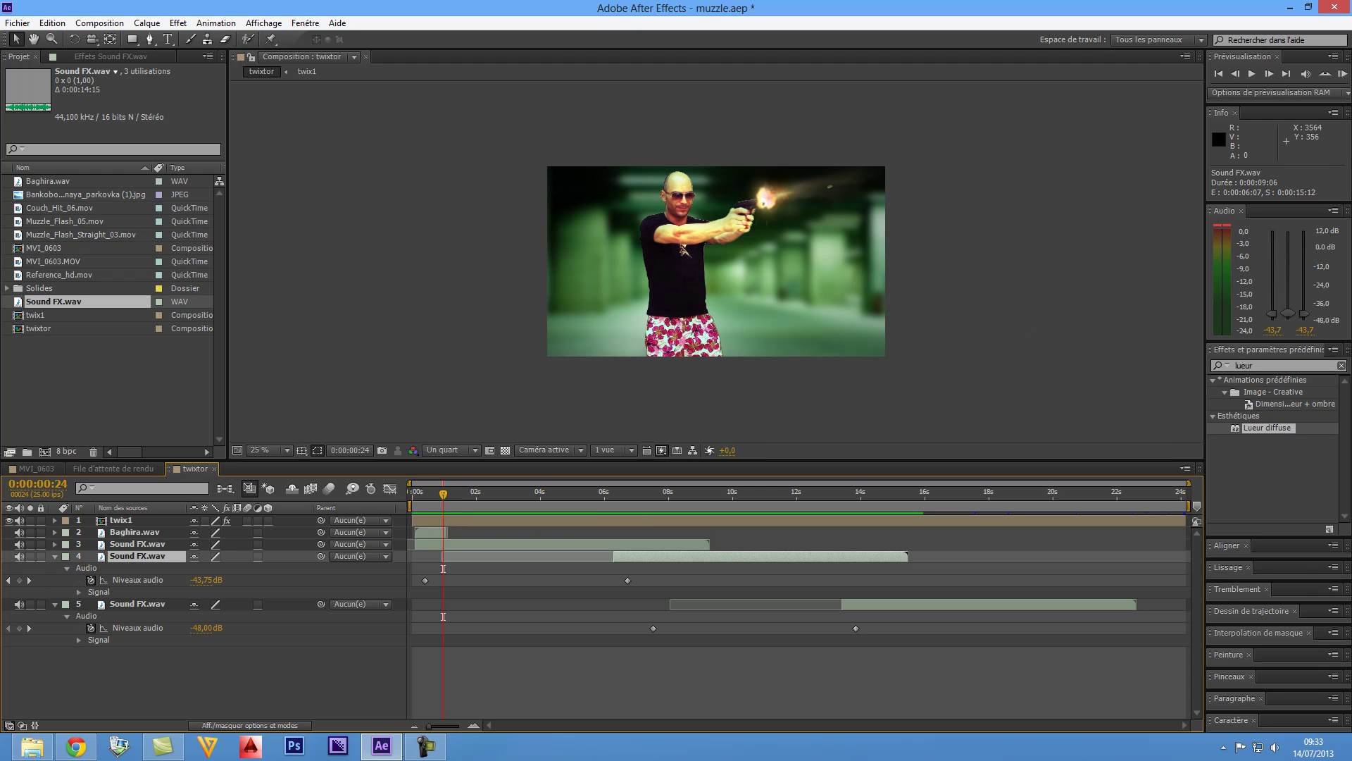
{"action": "left_click", "coordinate": [1342, 73]}
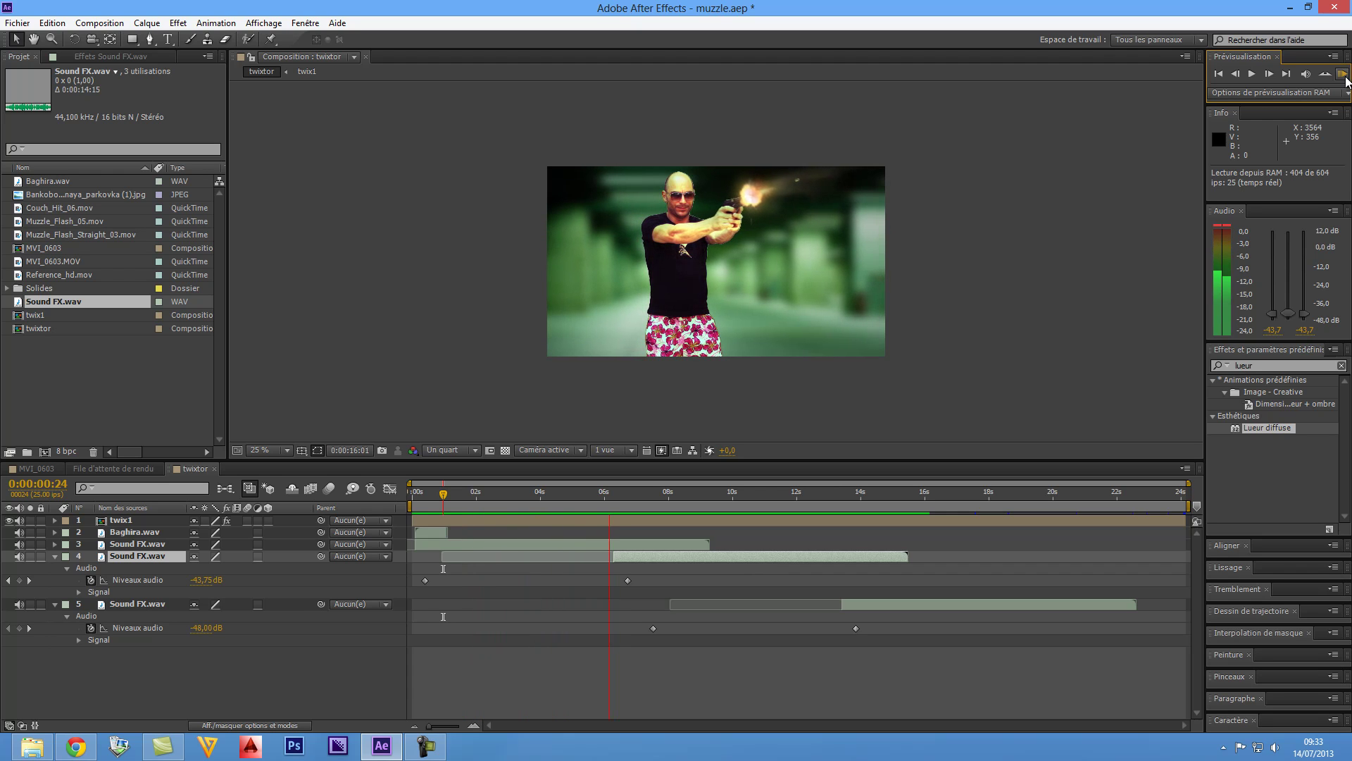
{"action": "left_click", "coordinate": [1345, 78]}
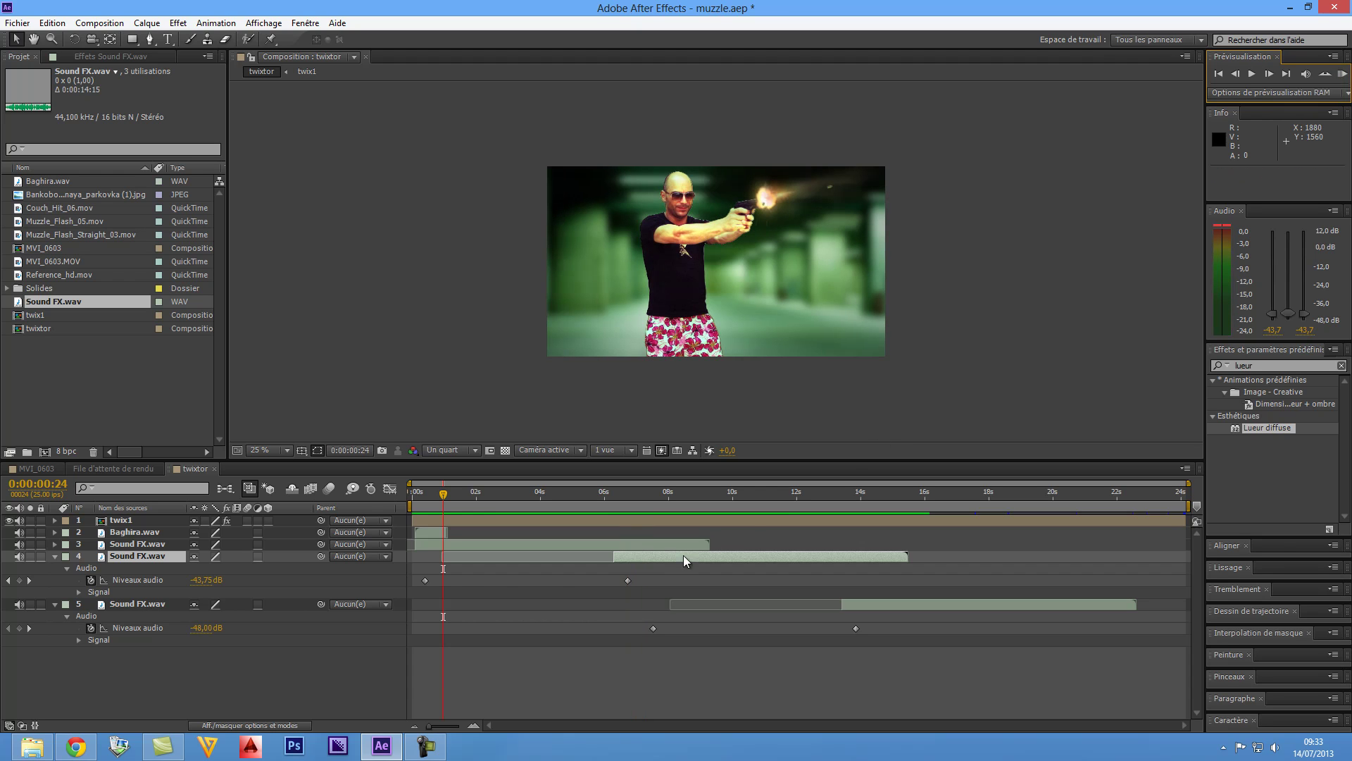
Step: Reshape layer 4's fade-in with audio level keyframes at 0:00:05:13, 0:00:06:07 (lowered level) and 0:00:08:05, and preview the sound
{"action": "left_click_drag", "start_coordinate": [425, 581], "coordinate": [460, 580]}
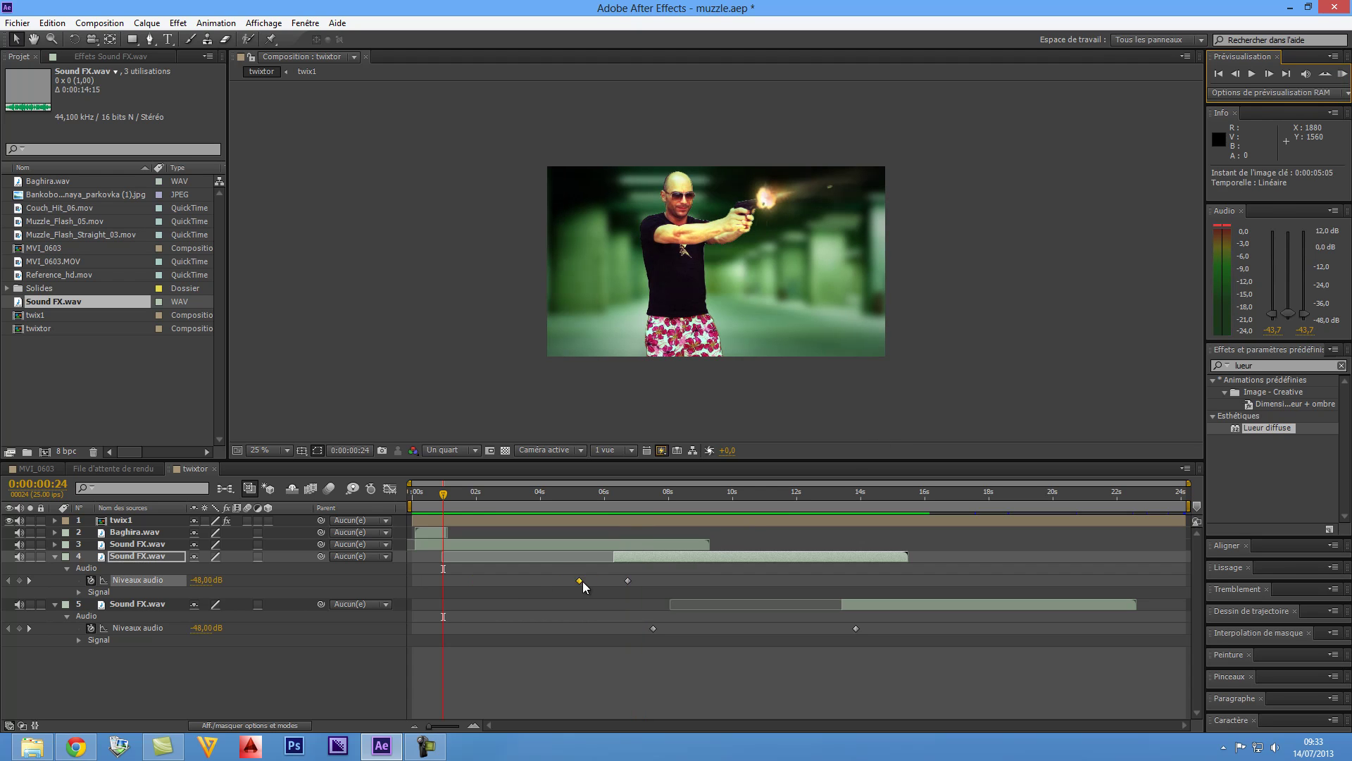
{"action": "left_click_drag", "start_coordinate": [593, 584], "coordinate": [585, 585]}
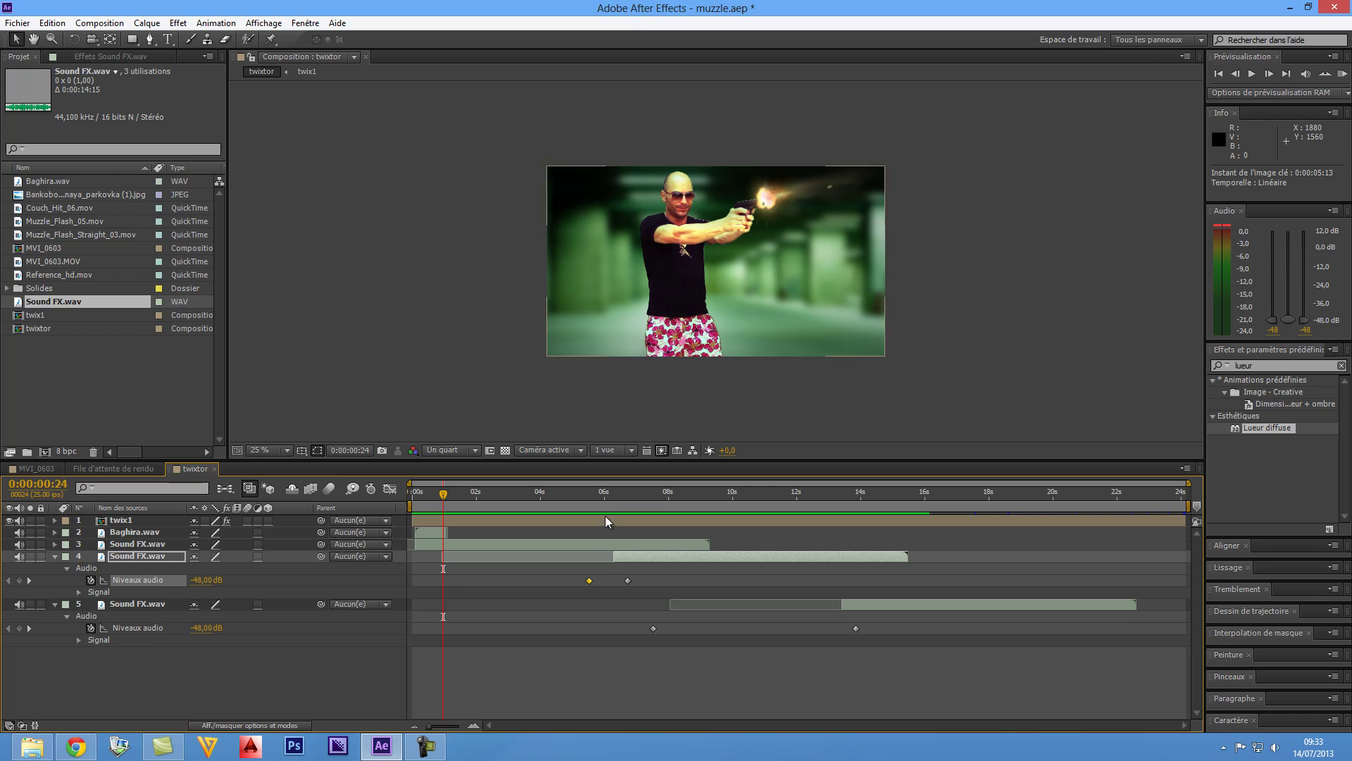
{"action": "left_click", "coordinate": [614, 491]}
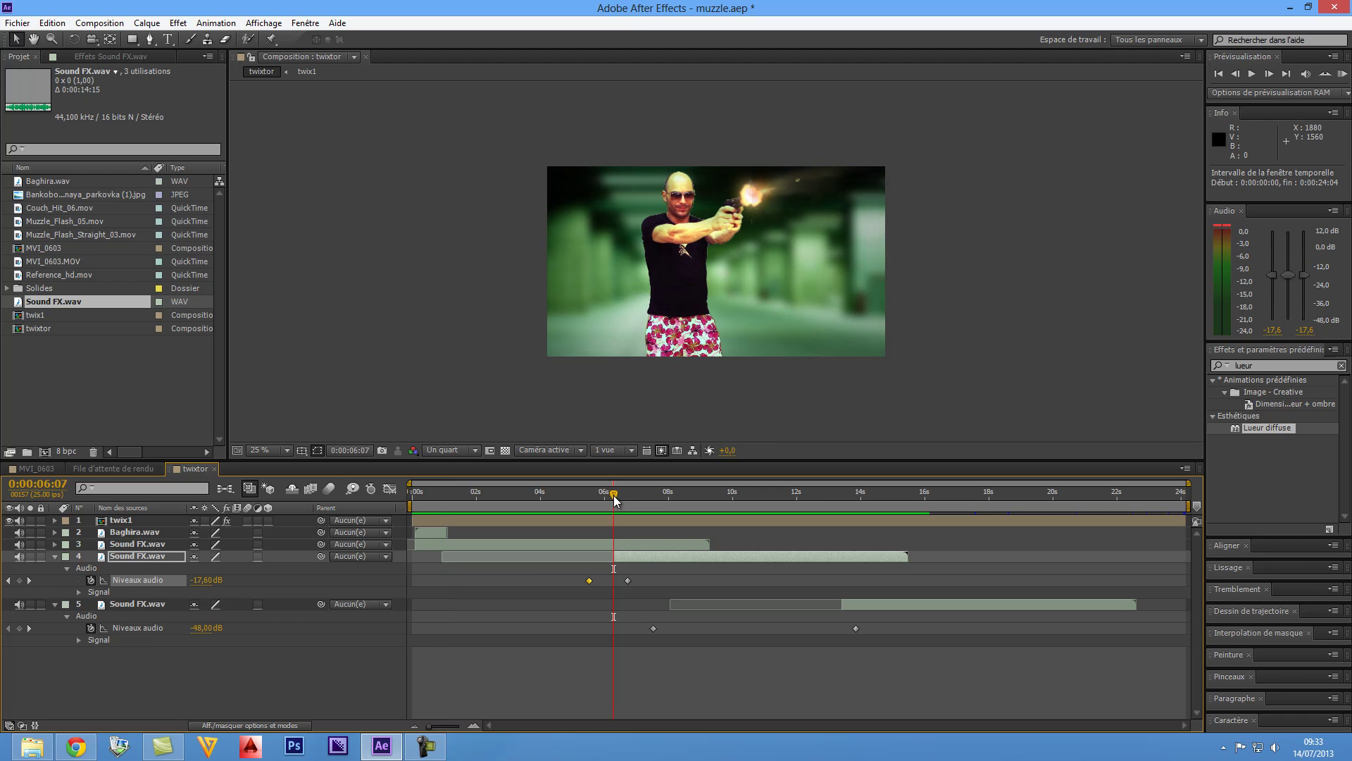
{"action": "left_click_drag", "start_coordinate": [199, 580], "coordinate": [91, 604]}
{"action": "left_click_drag", "start_coordinate": [613, 492], "coordinate": [619, 494]}
{"action": "left_click_drag", "start_coordinate": [628, 580], "coordinate": [674, 581]}
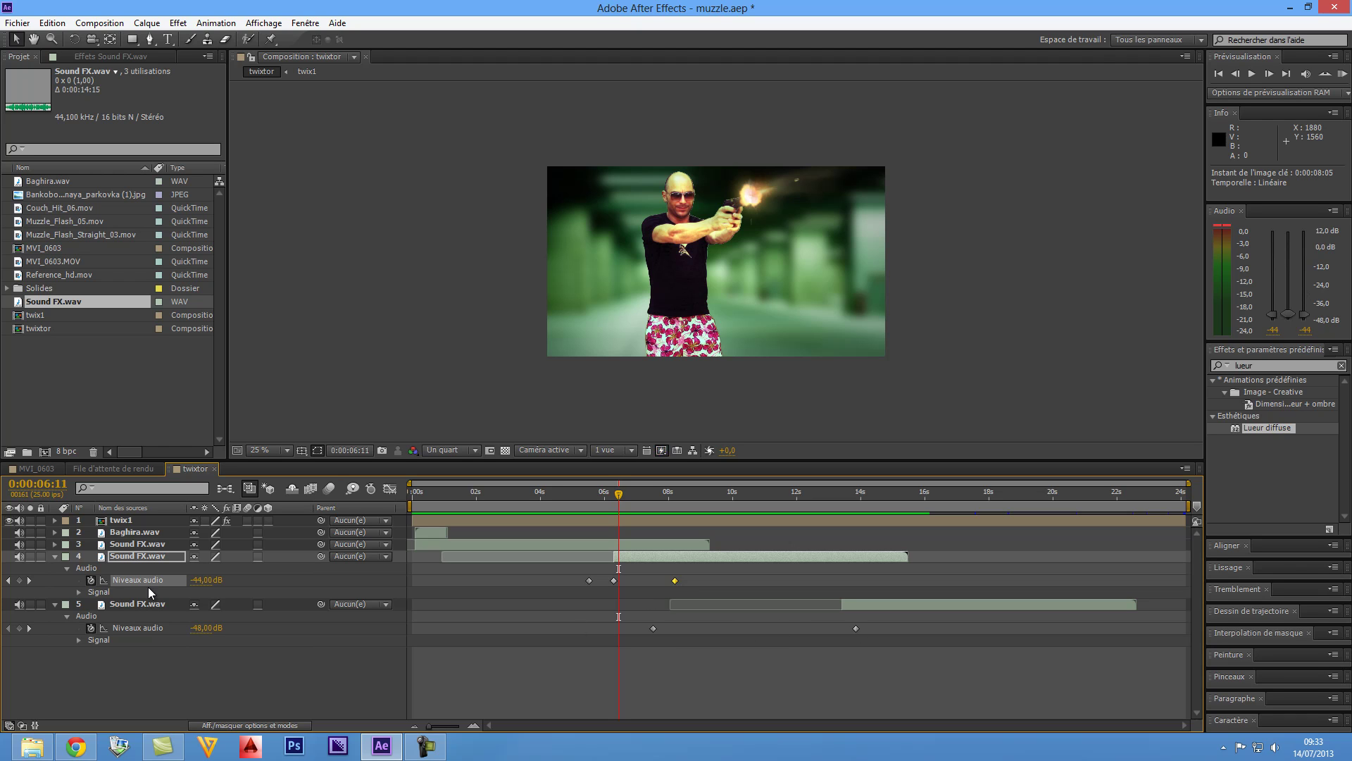
{"action": "left_click", "coordinate": [56, 558]}
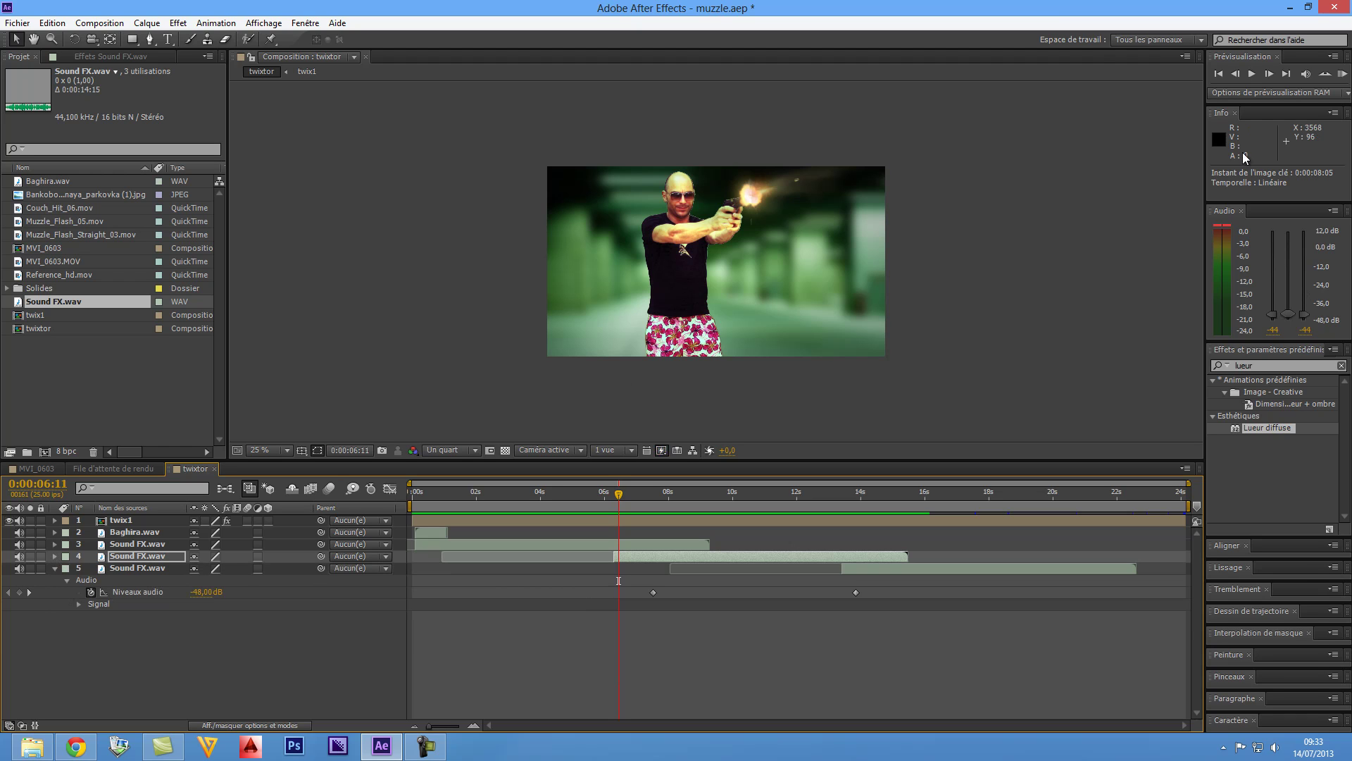
{"action": "left_click", "coordinate": [1343, 73]}
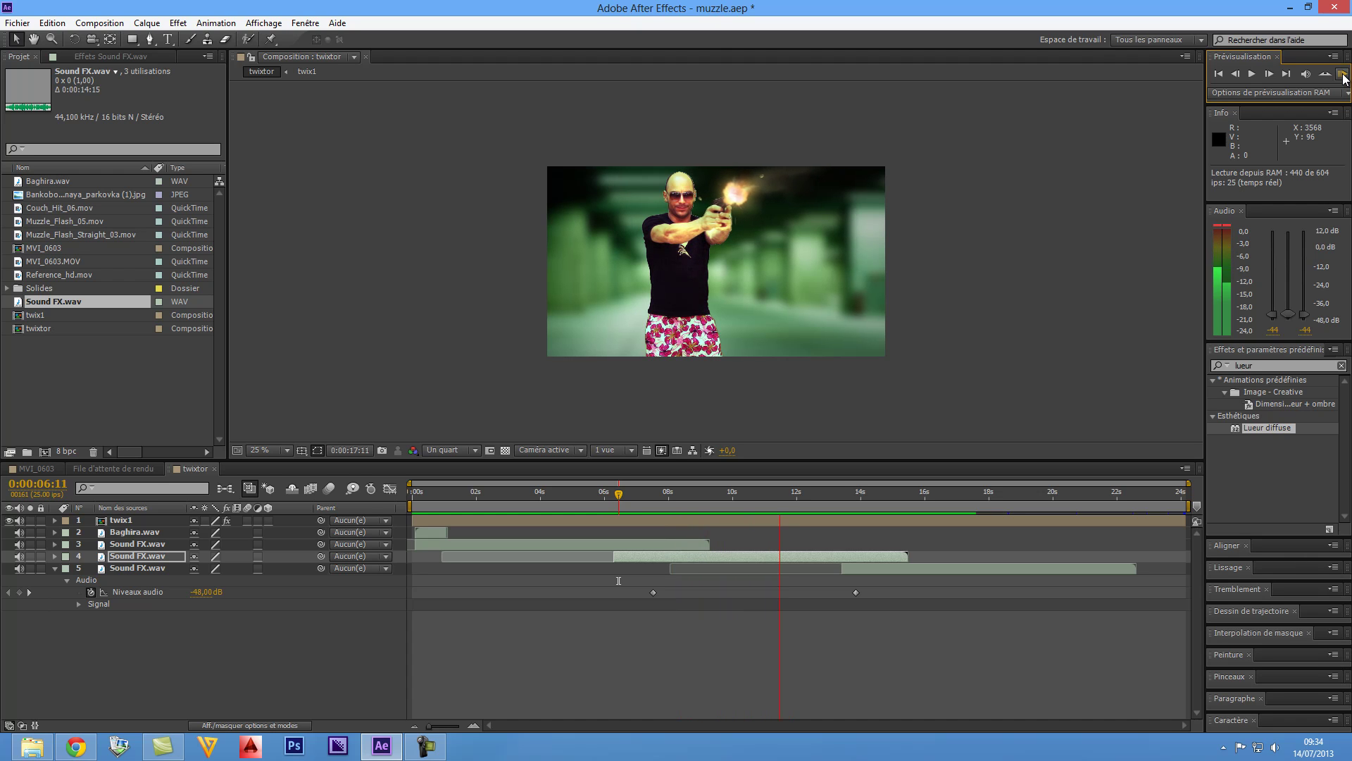
{"action": "key", "text": "space"}
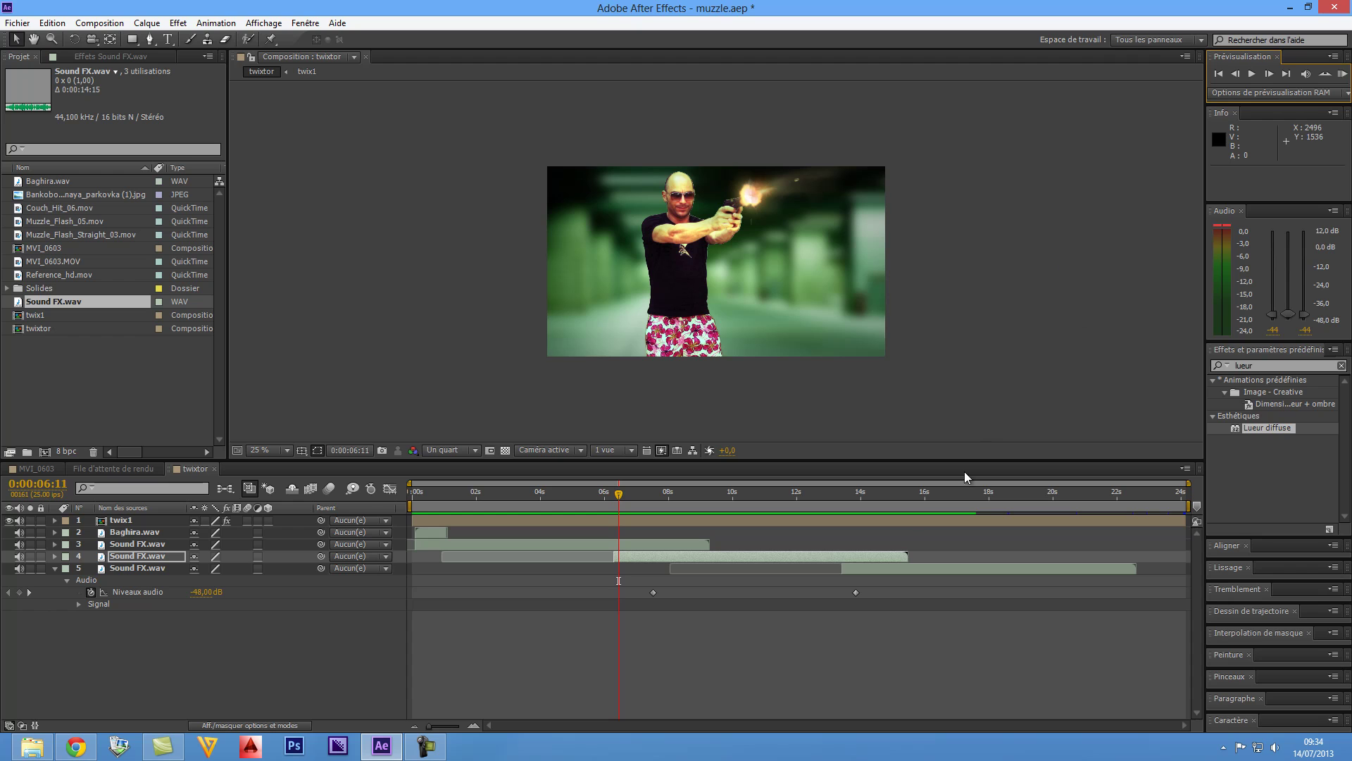
Step: Add a -48 dB audio level keyframe at 0:00:13:07 on the bottom Sound FX.wav layer, and review the twixtor composition
{"action": "left_click", "coordinate": [838, 488]}
{"action": "left_click_drag", "start_coordinate": [205, 597], "coordinate": [169, 598]}
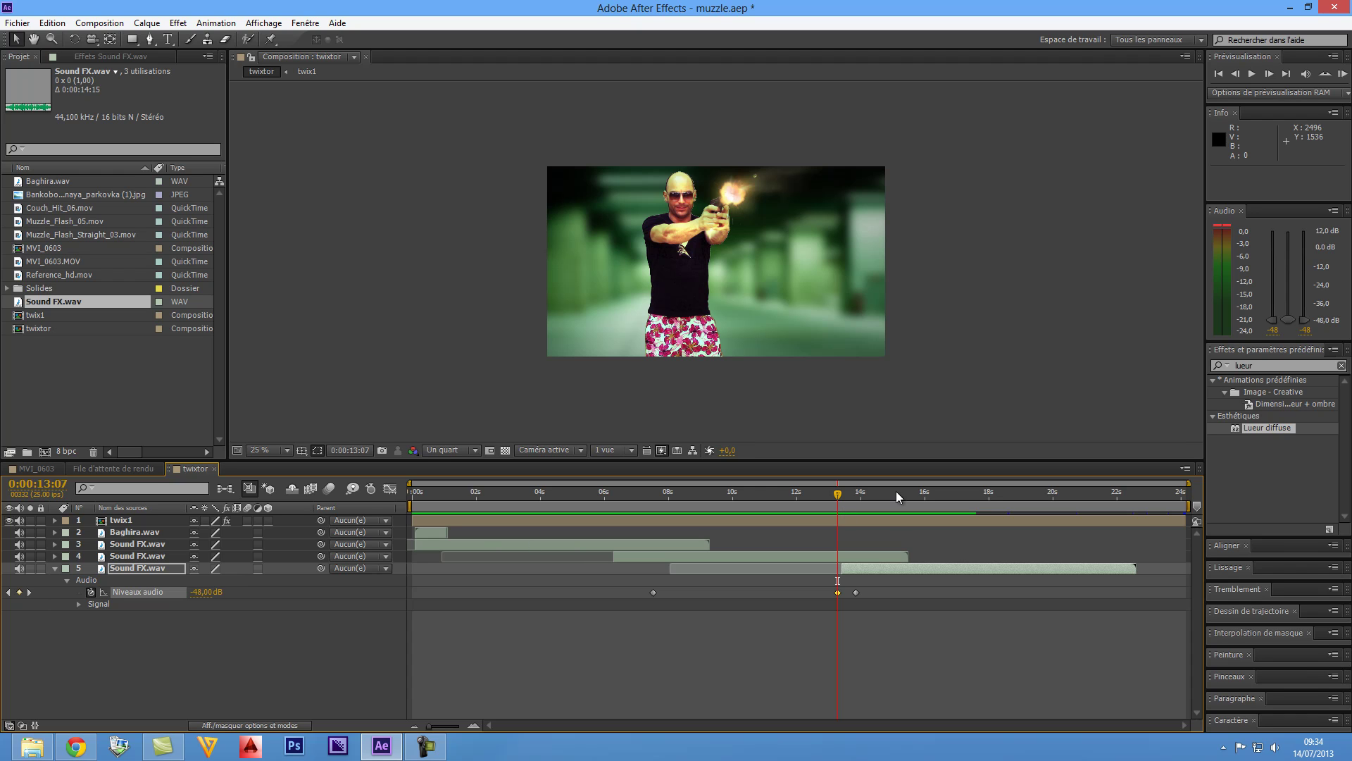
{"action": "left_click", "coordinate": [1343, 75]}
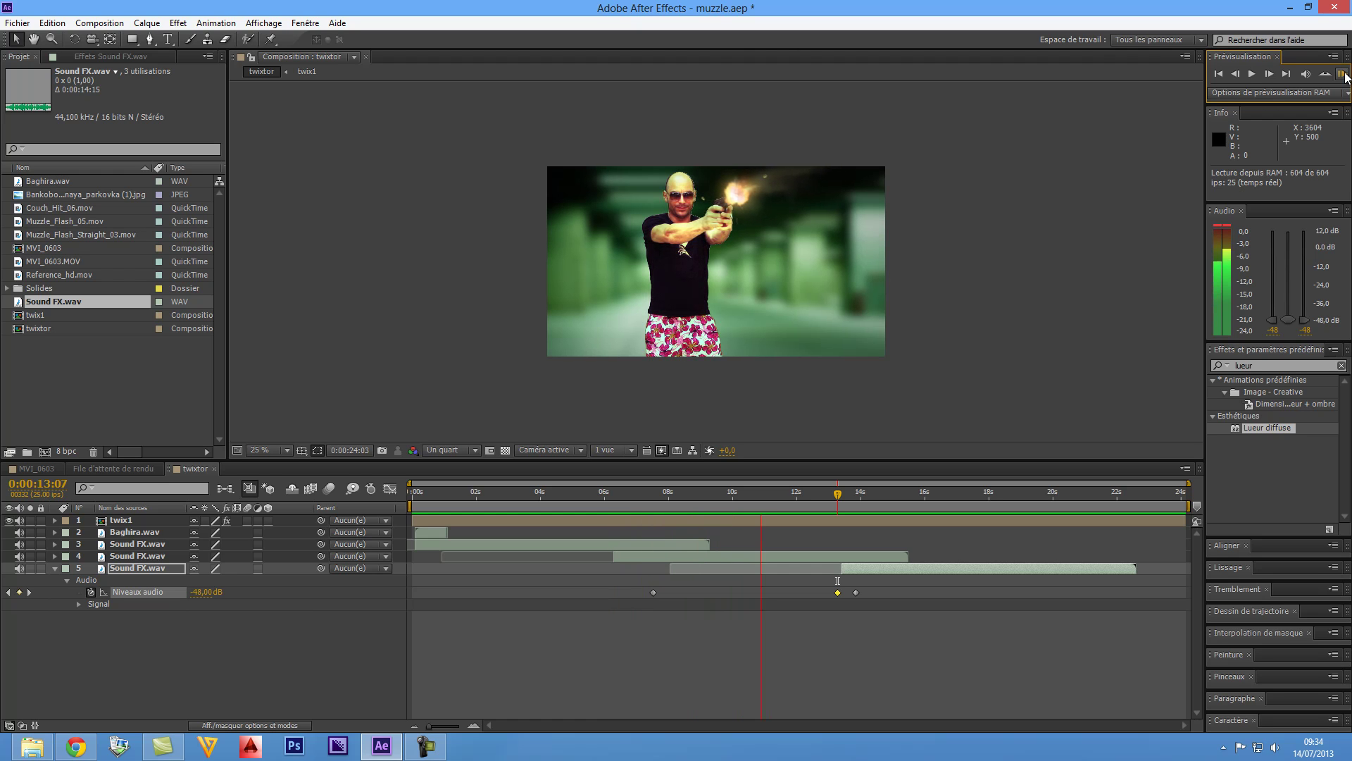
{"action": "left_click", "coordinate": [1343, 74]}
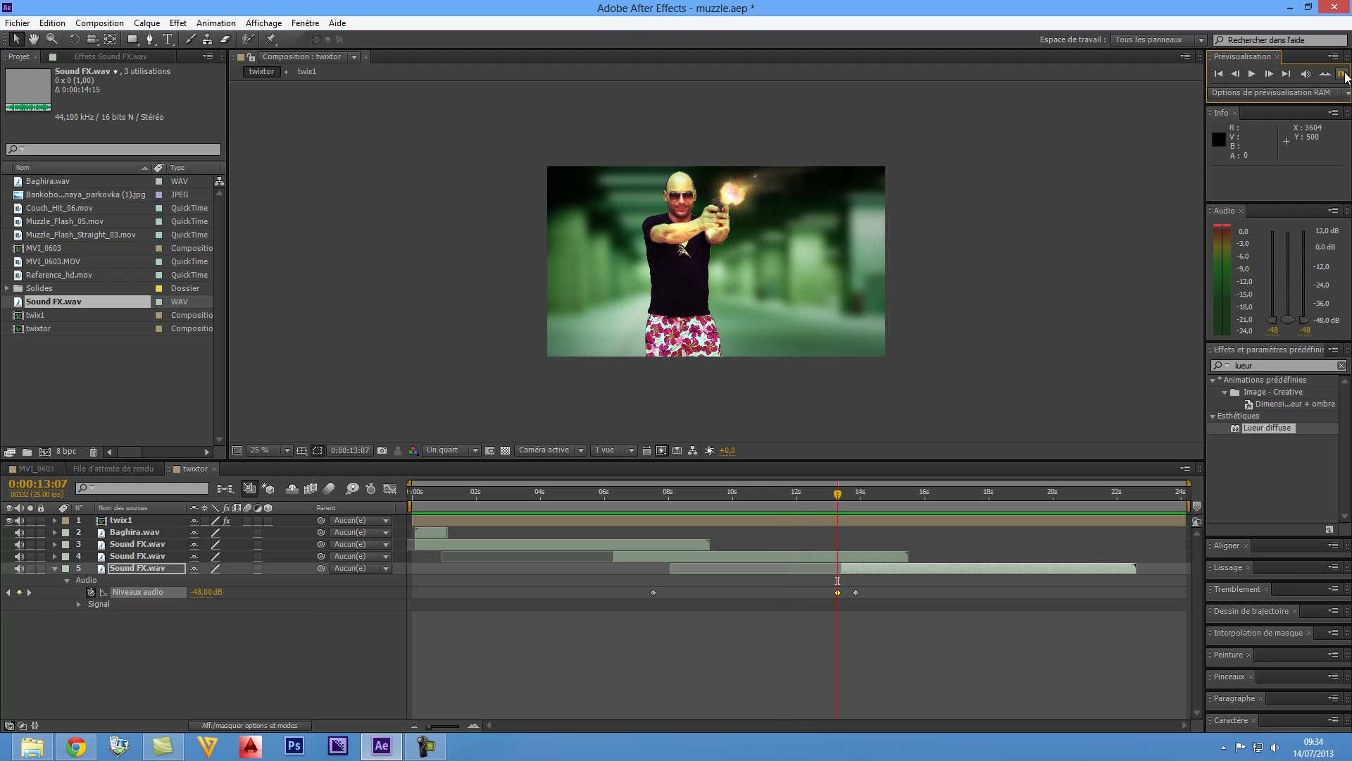
{"action": "left_click_drag", "start_coordinate": [839, 493], "coordinate": [360, 572]}
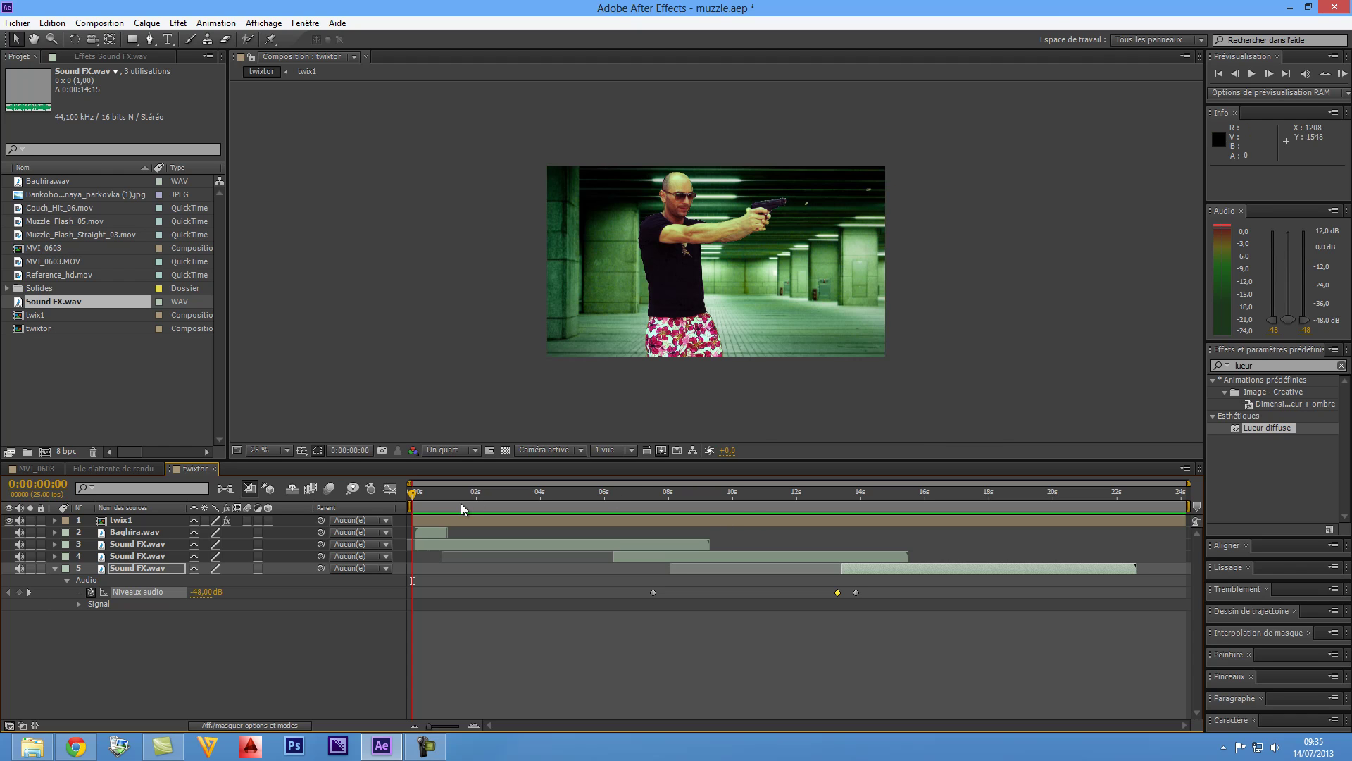
{"action": "left_click_drag", "start_coordinate": [412, 498], "coordinate": [565, 555]}
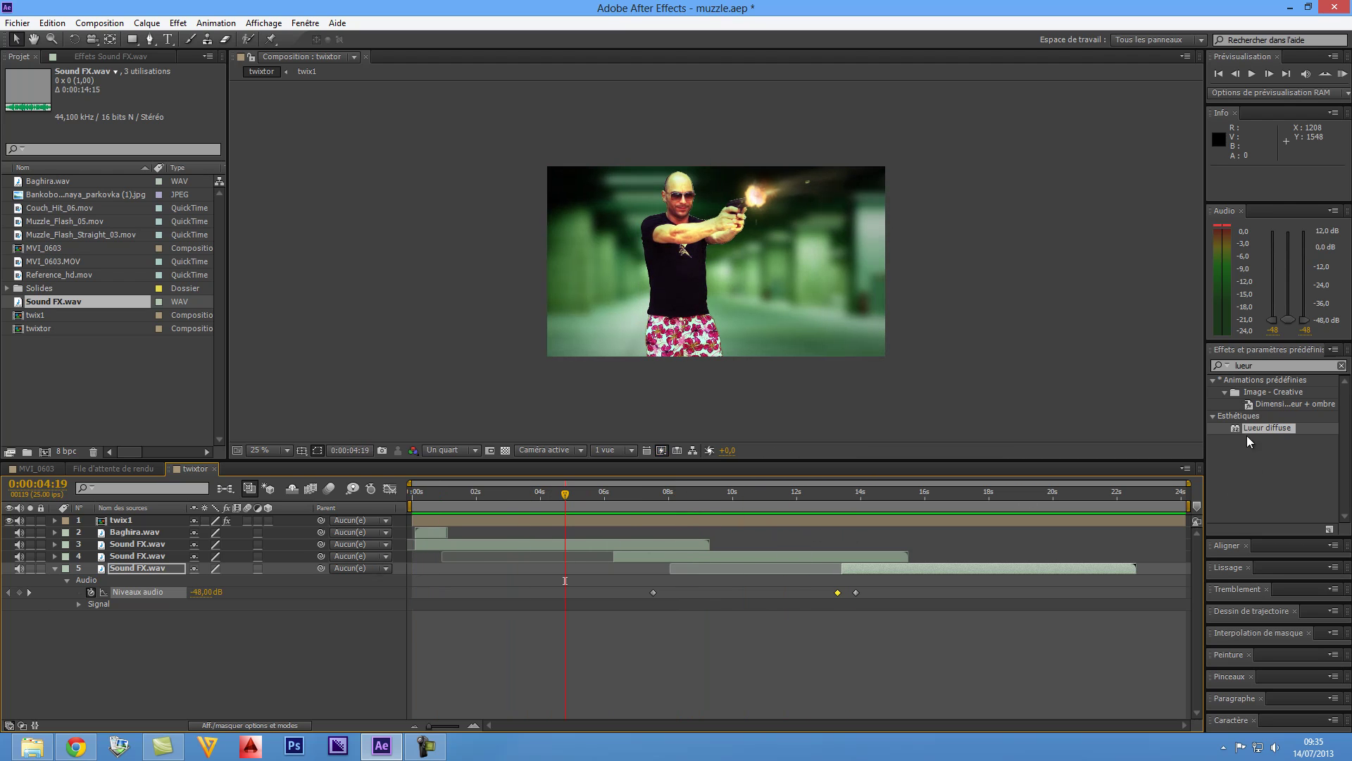